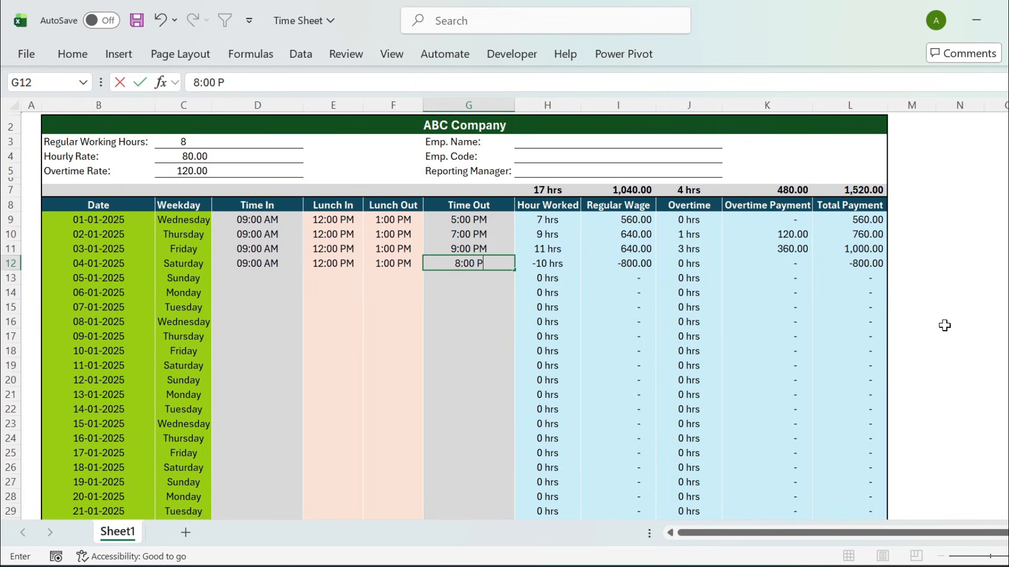
Step: Commit the Time Out entry for 04-01-2025 in cell G12
key(Return)
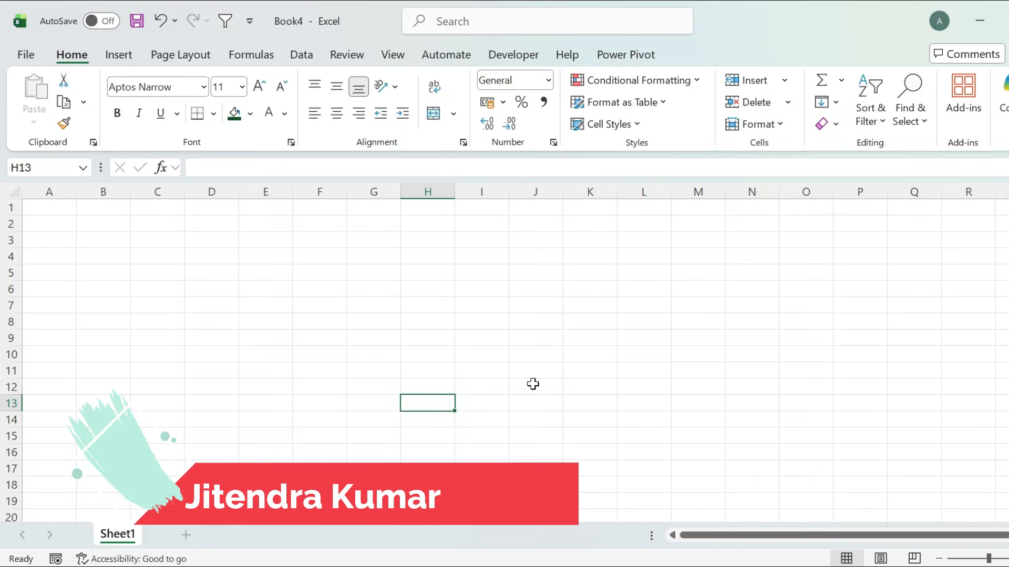
Step: Enter the header Date in cell B8 and the starting date 1/3/2026 in B9
click(115, 324)
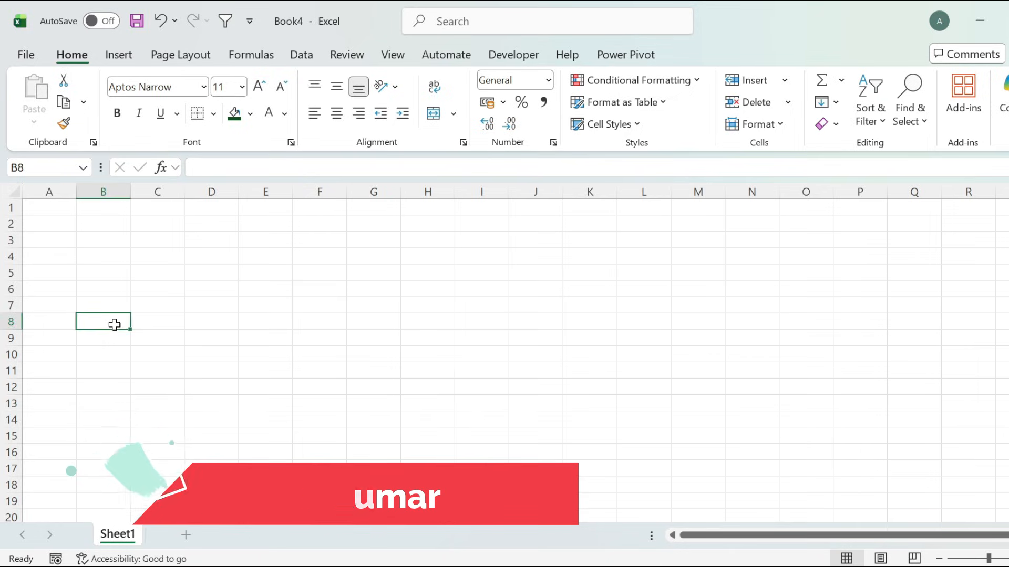
text(Date)
key(Return)
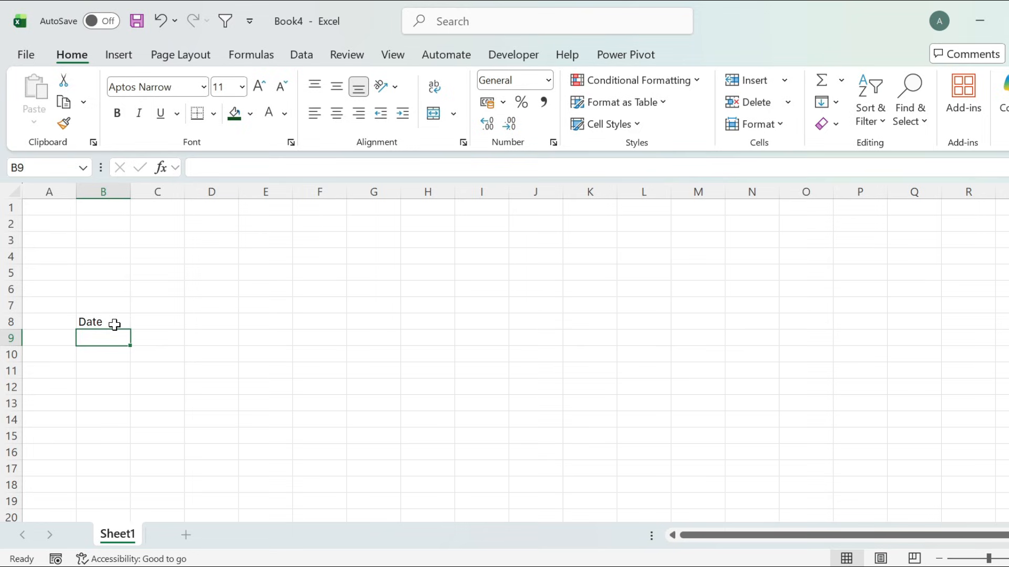
text(1/3/2026)
key(Return)
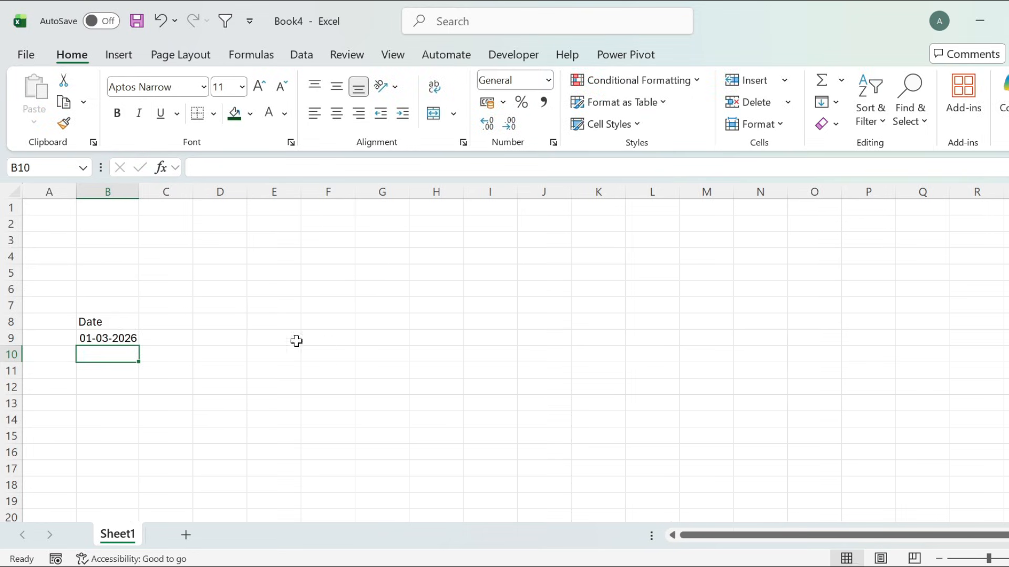
Step: Fill the date series from B9 down to 31-03-2026 in B39 and return to the top of the sheet
click(133, 337)
drag(138, 348, 123, 439)
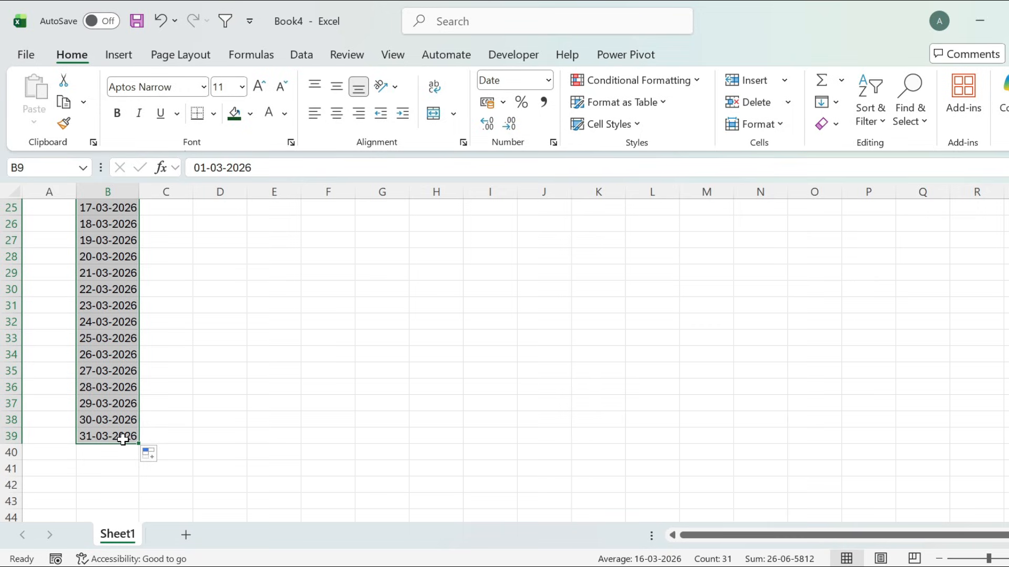
key(ctrl+Up)
key(ctrl+Up)
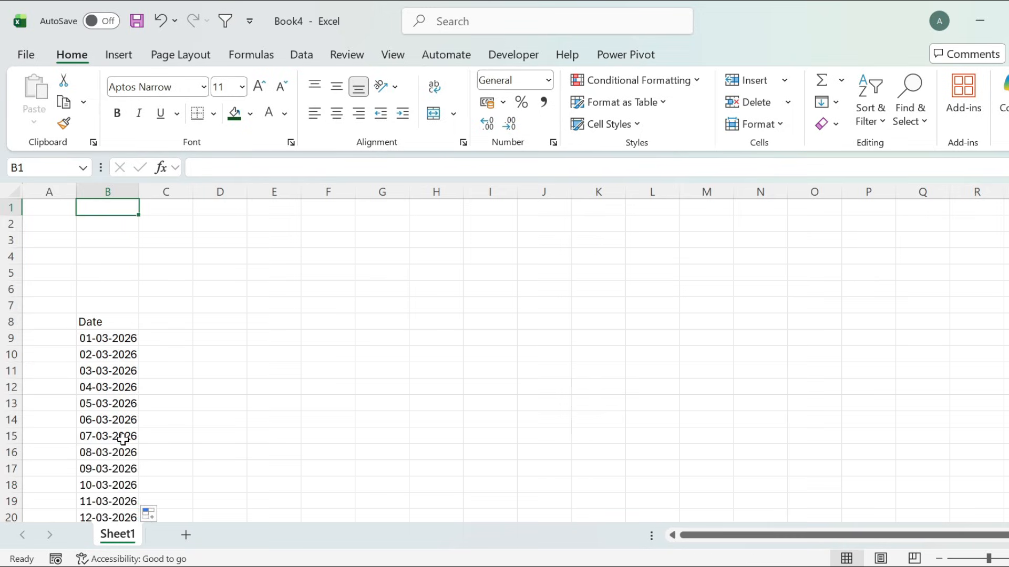
Step: Enter the header Weekday in cell C8
click(164, 324)
text(Weekday)
key(Return)
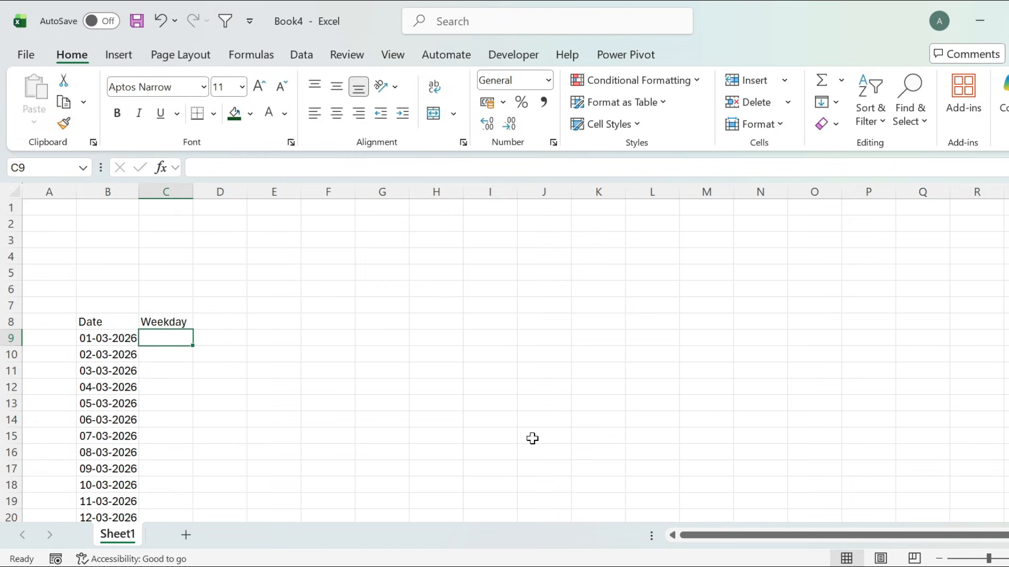
Step: Enter =TEXT(B9,"DDDD") in C9 and fill it down the Weekday column for all the dates
text(=te)
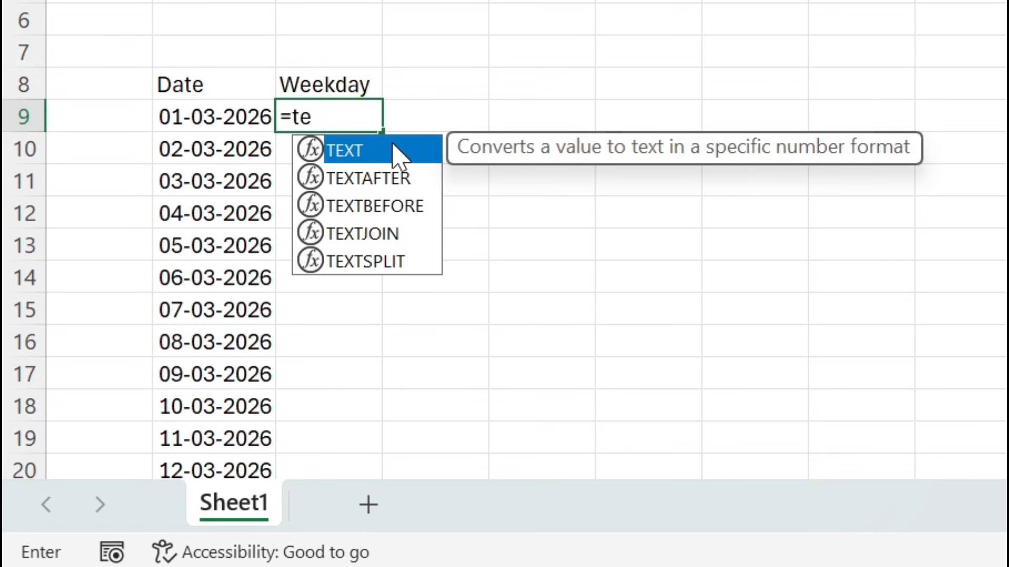
double_click(397, 154)
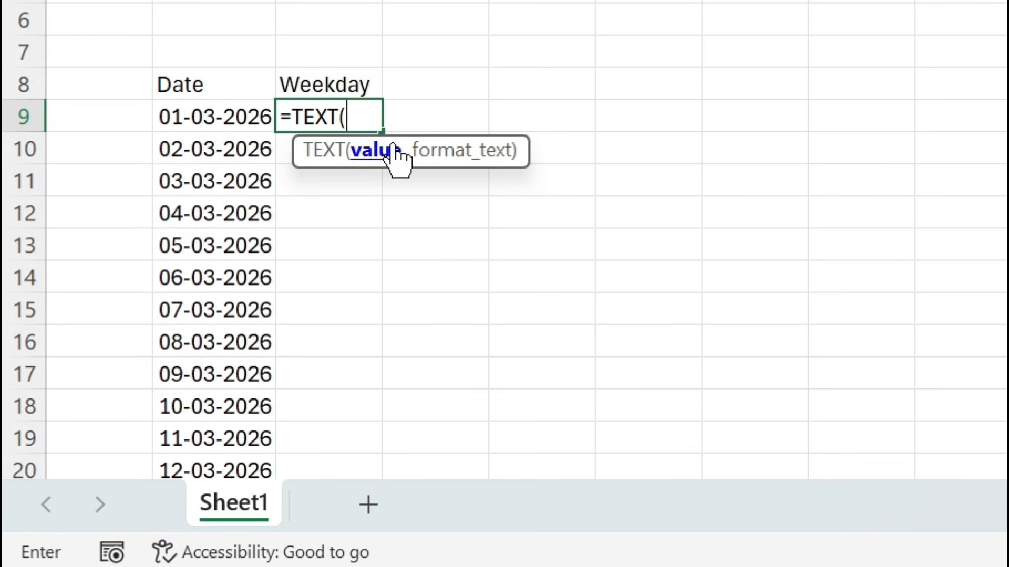
click(237, 120)
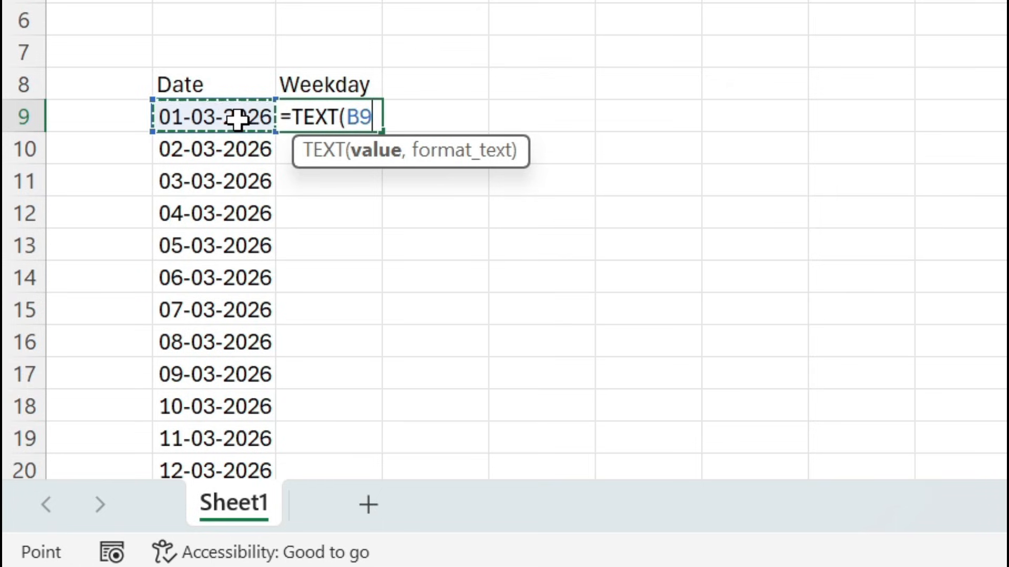
text(,")
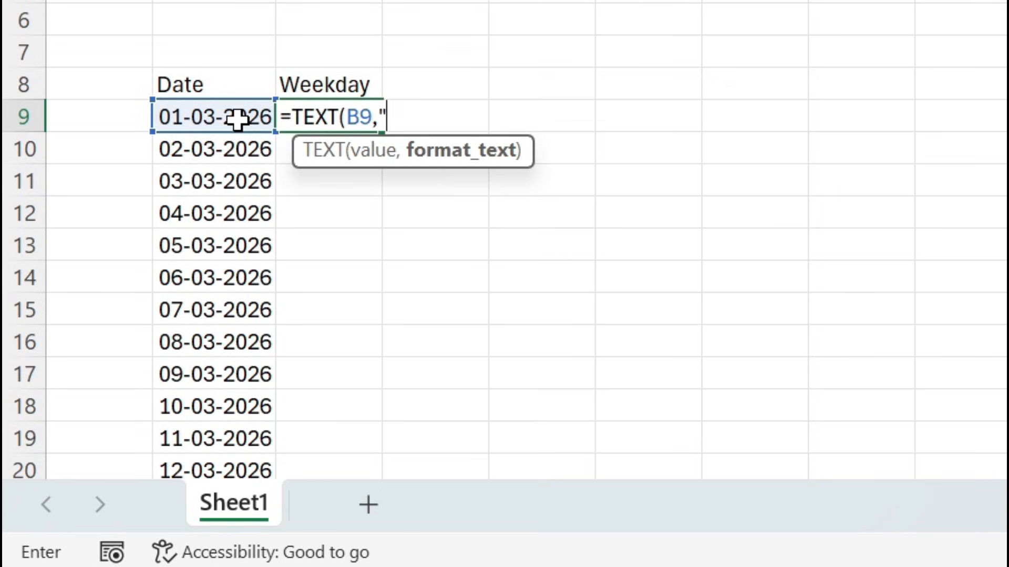
text(DDDD)
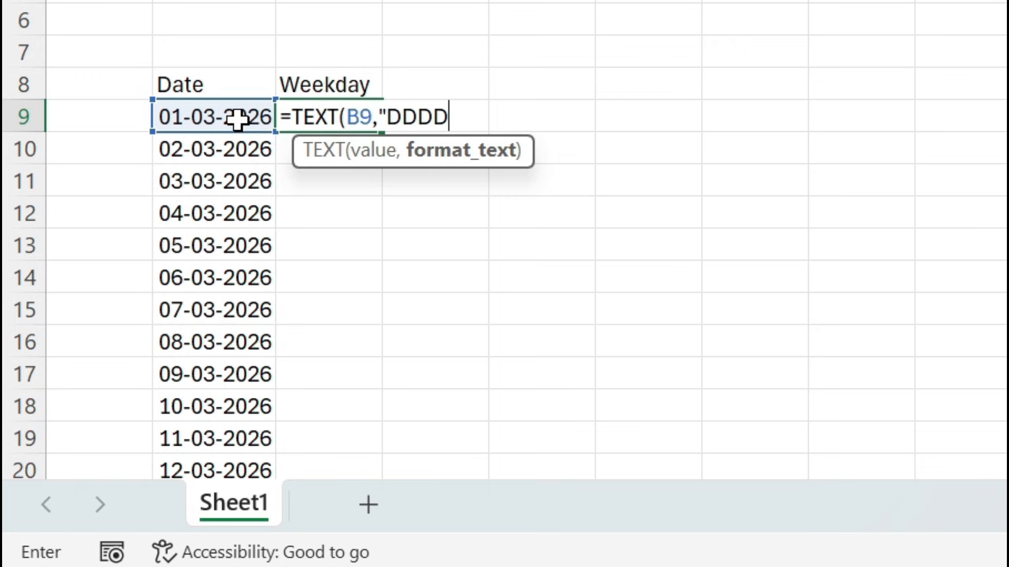
text("))
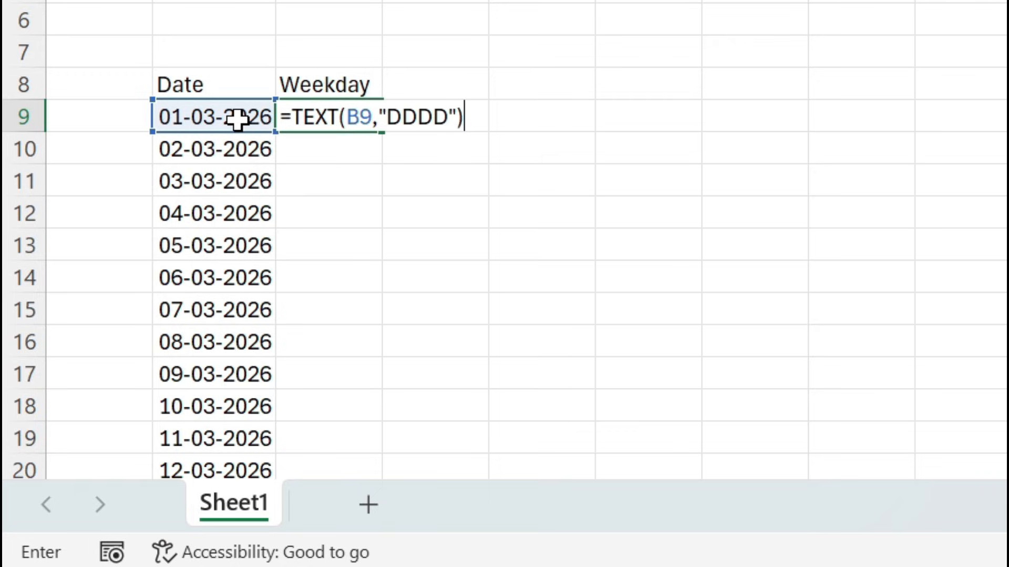
key(Return)
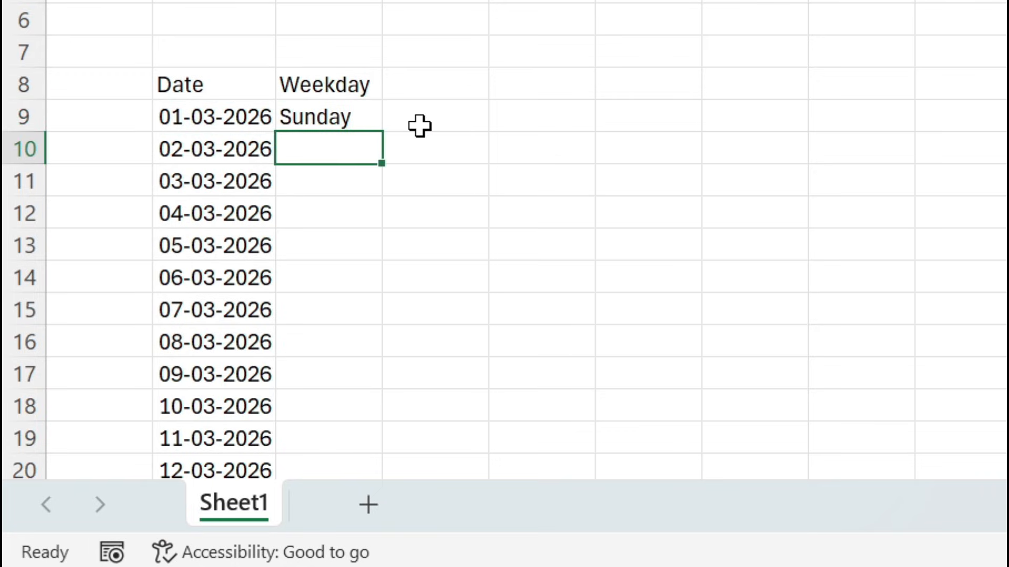
click(379, 114)
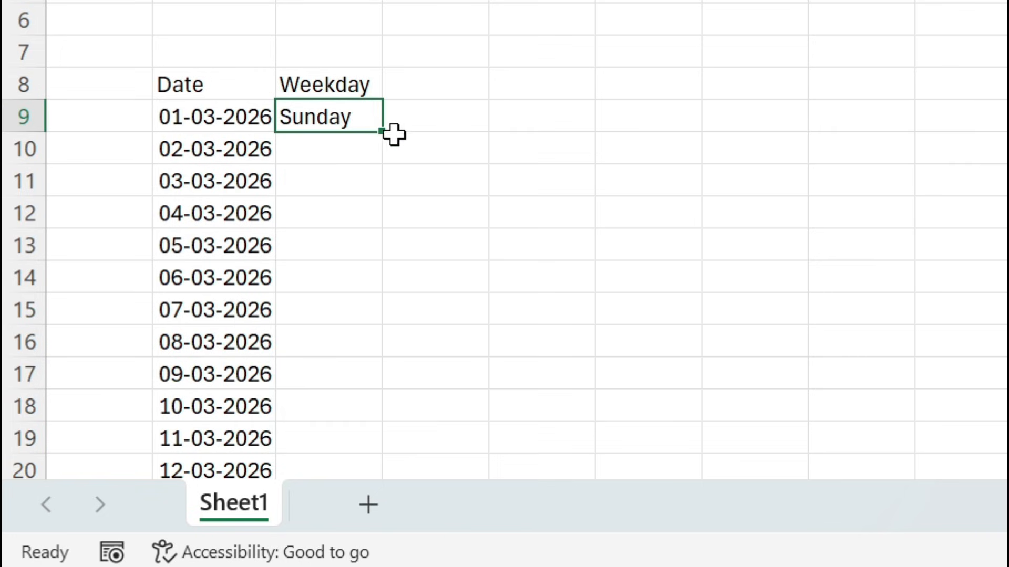
double_click(384, 136)
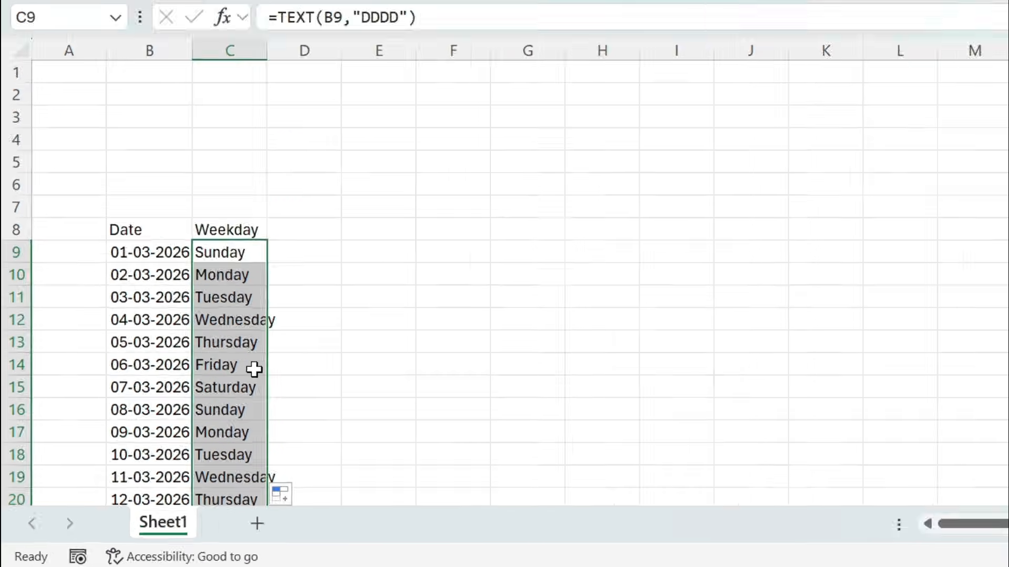
Step: Enter the headers Time In, Lunch In, Lunch Out and Time Out in cells D8 to G8
click(436, 84)
text(Time In)
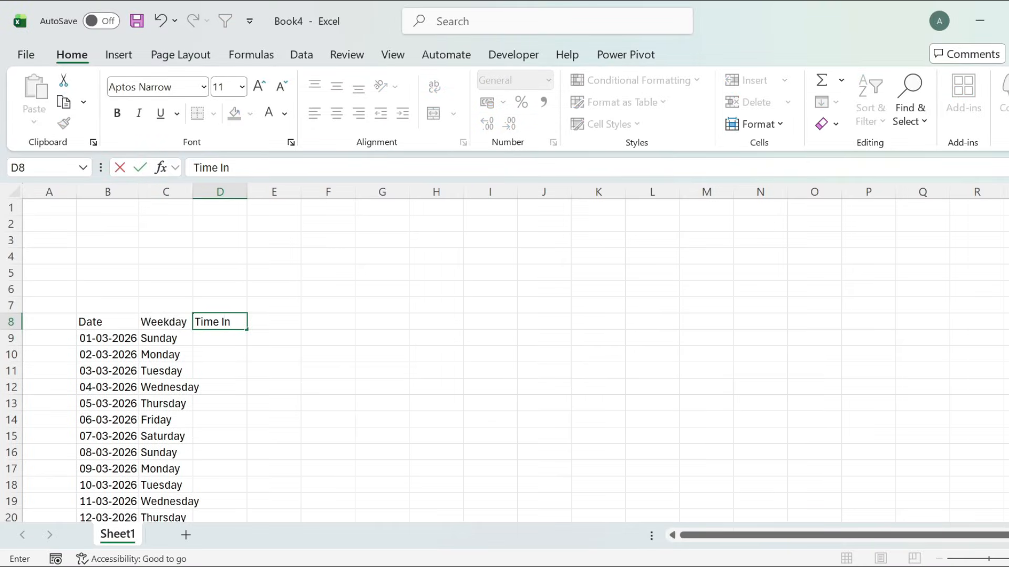
key(Tab)
text(Lu)
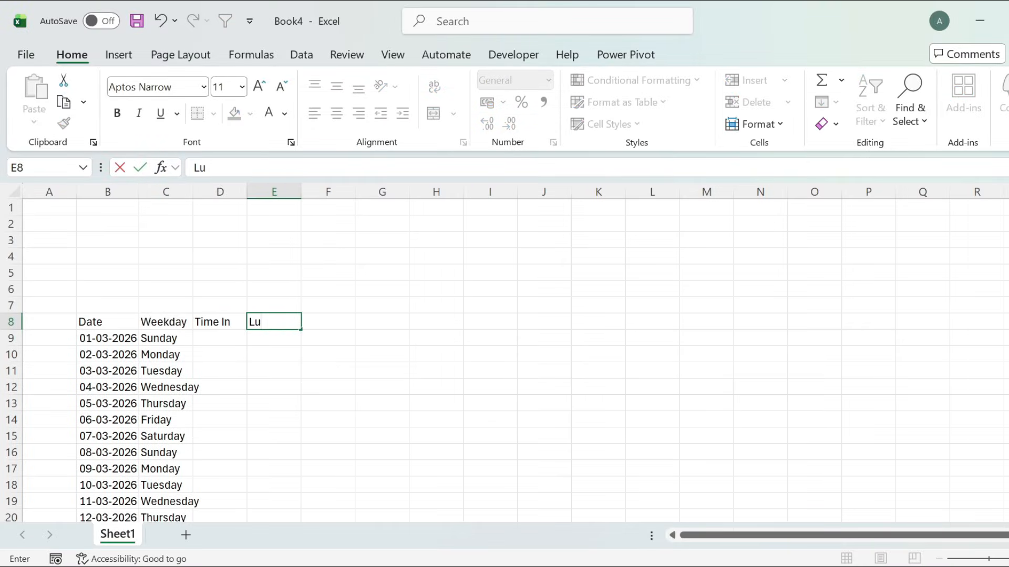
text(nch In)
key(Tab)
text(Lunch Out)
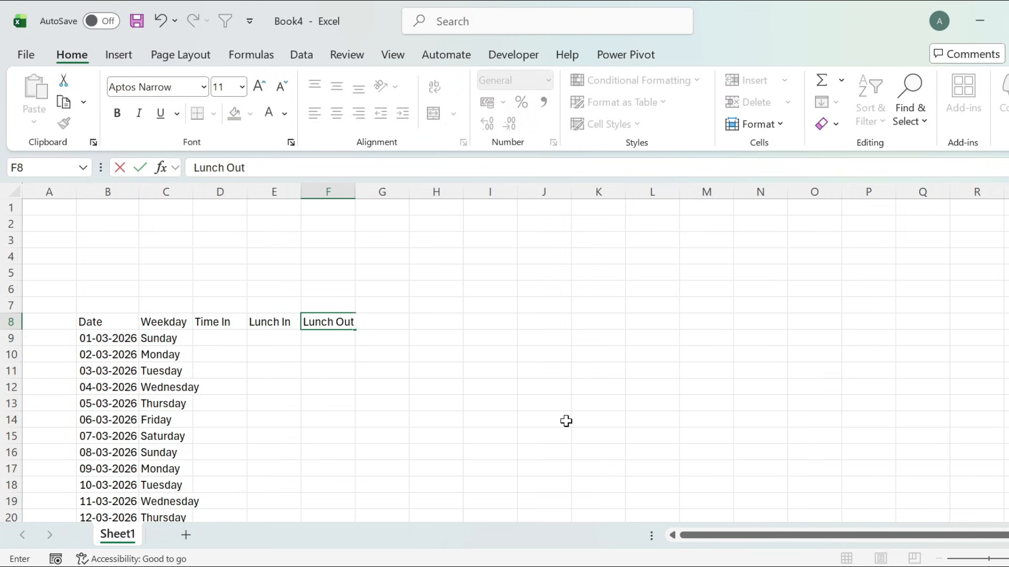
key(Tab)
text(Time)
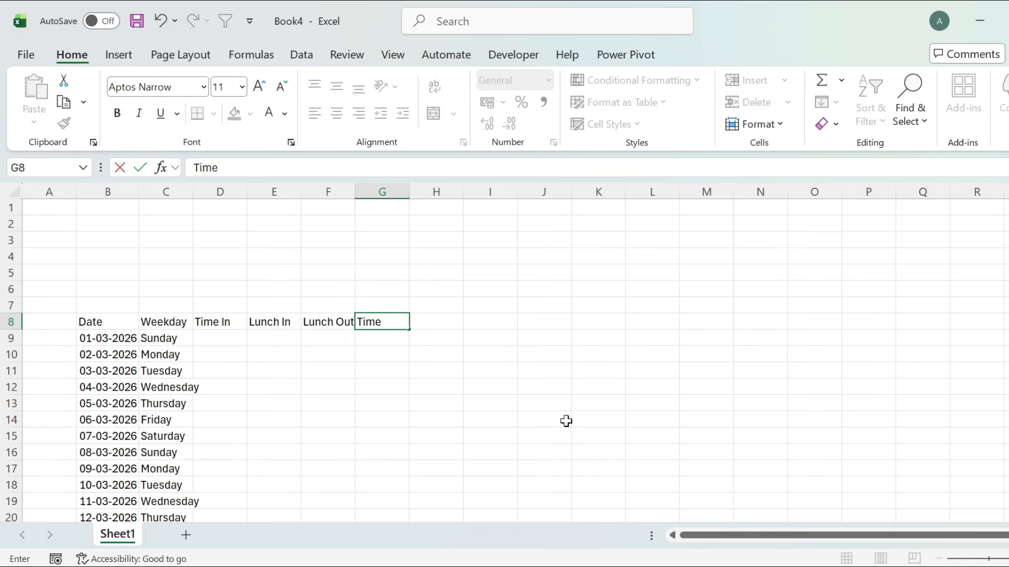
text( Out)
key(Tab)
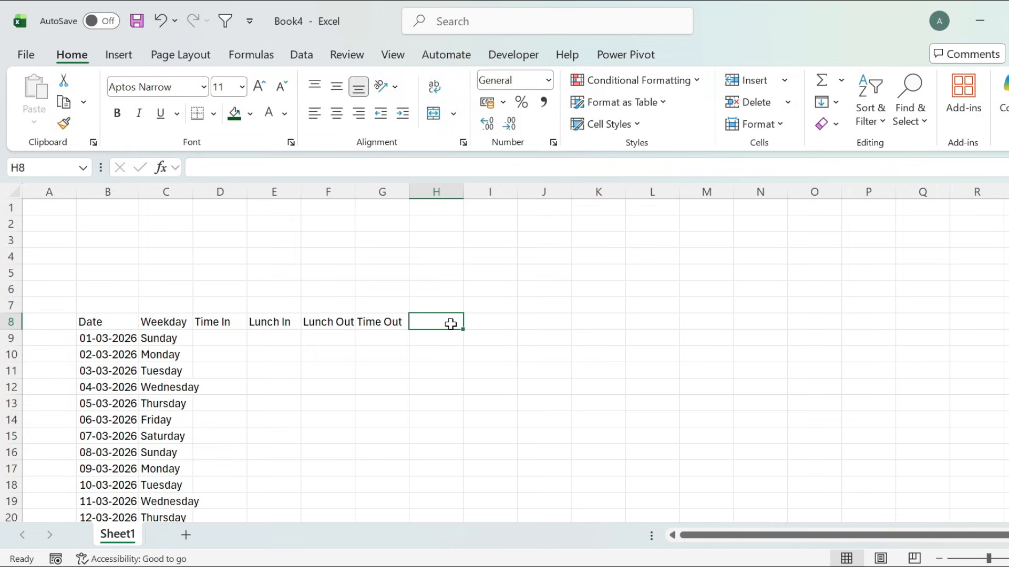
Step: Enter the headers Hour Worked in H8 and Regular Wage in I8, auto-fitting both column widths to their text
text(Hour Worked)
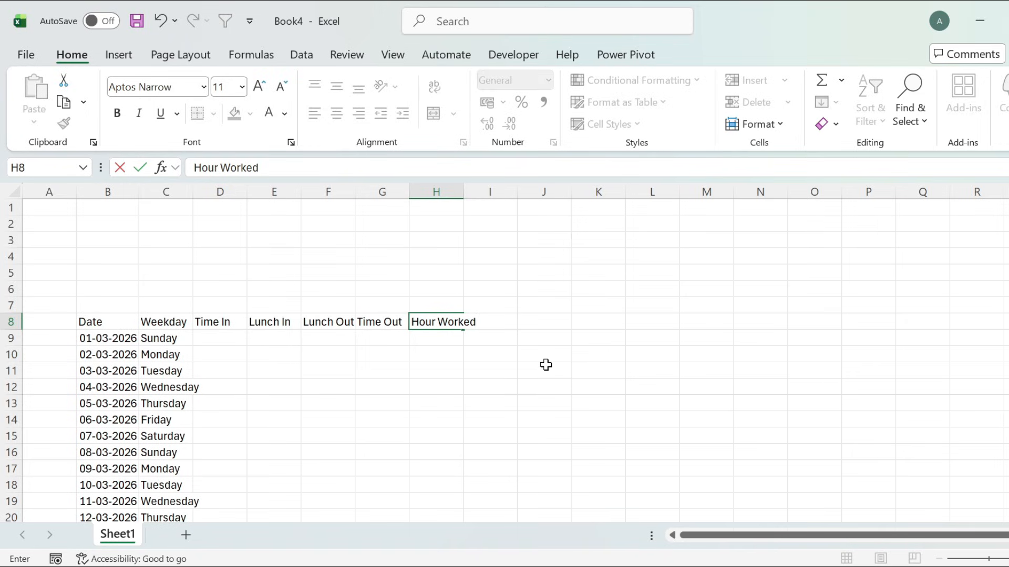
click(502, 257)
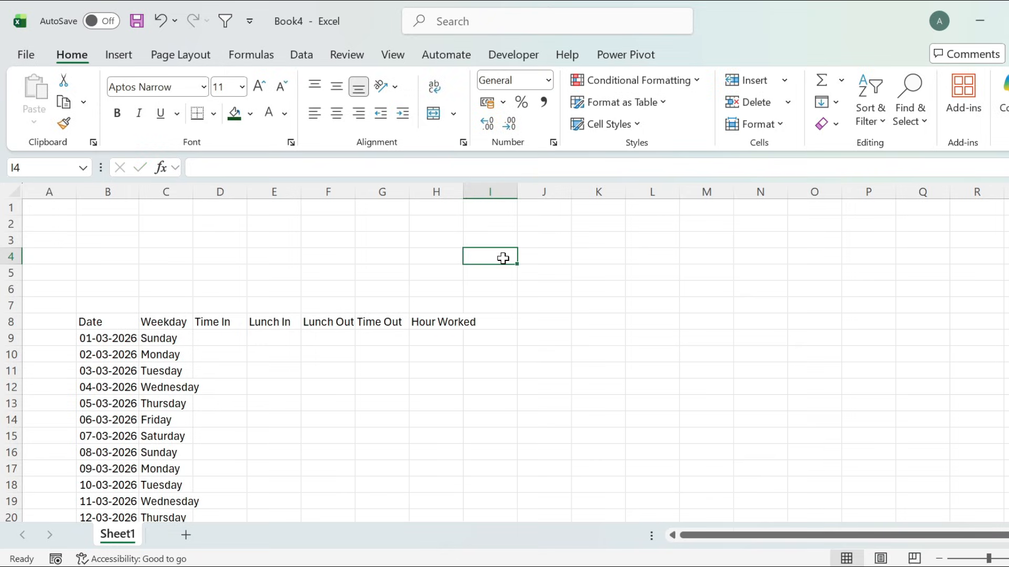
double_click(463, 191)
click(511, 319)
text(Regular Wage)
key(Return)
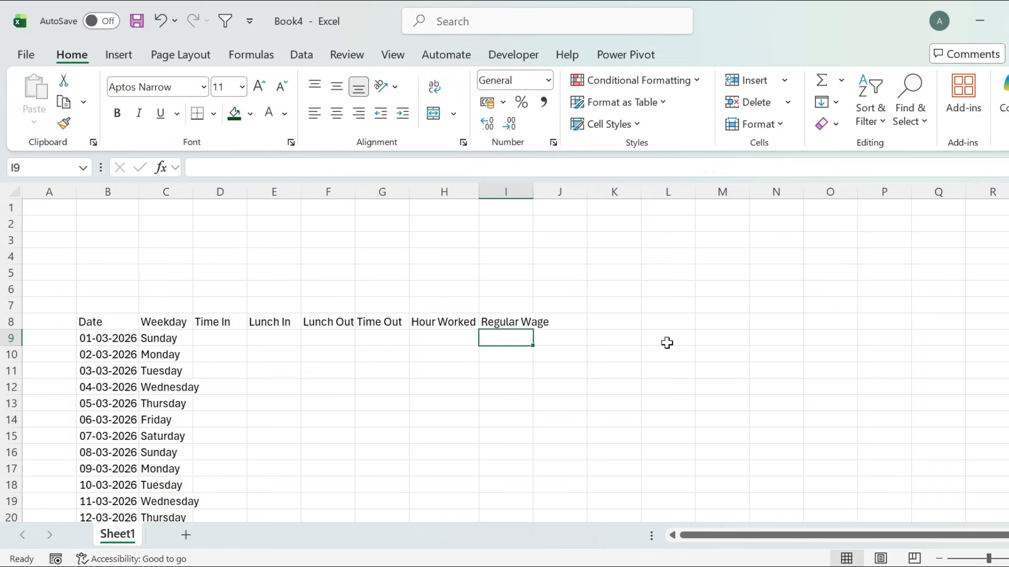
double_click(533, 192)
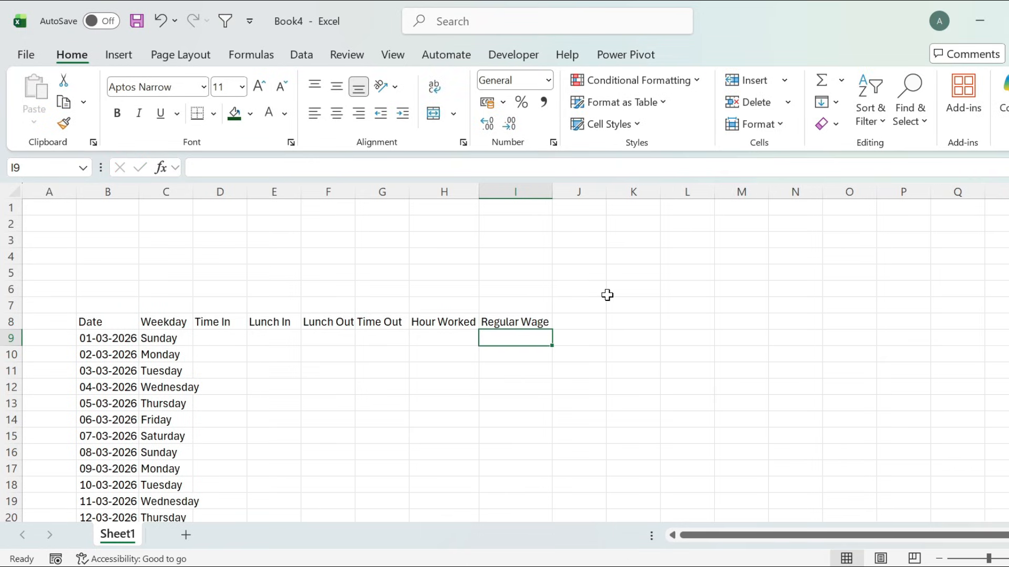
Step: Enter the headers Overtime Hours, Overtime Payment and Total Payment in cells J8 to L8
click(581, 323)
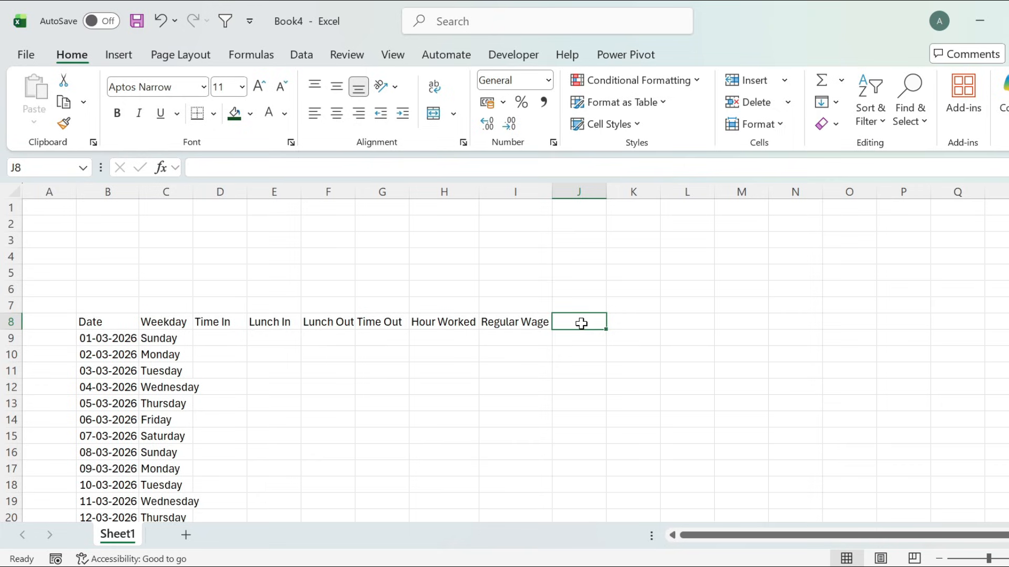
text(Overtim)
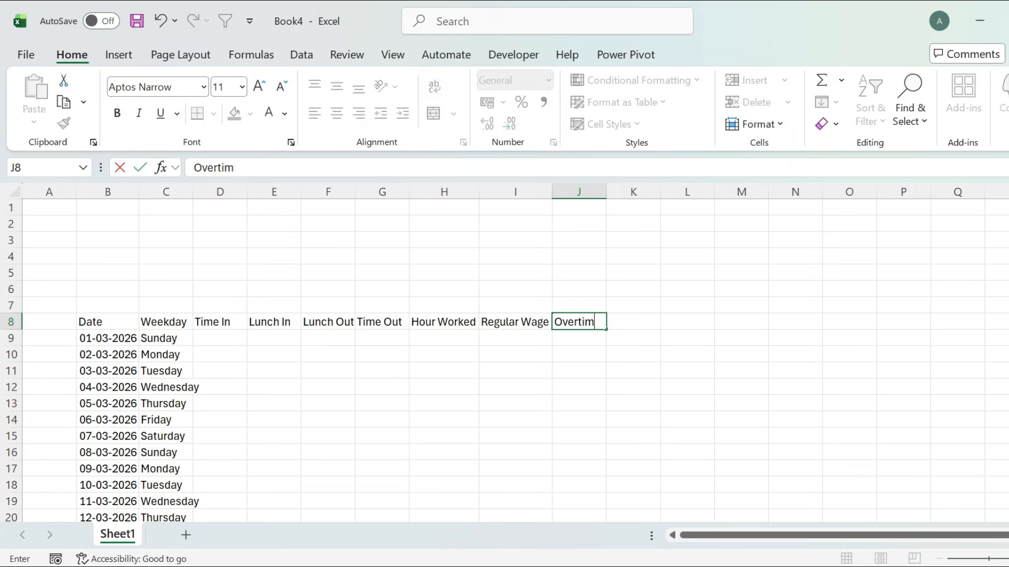
text(e Hours)
key(Tab)
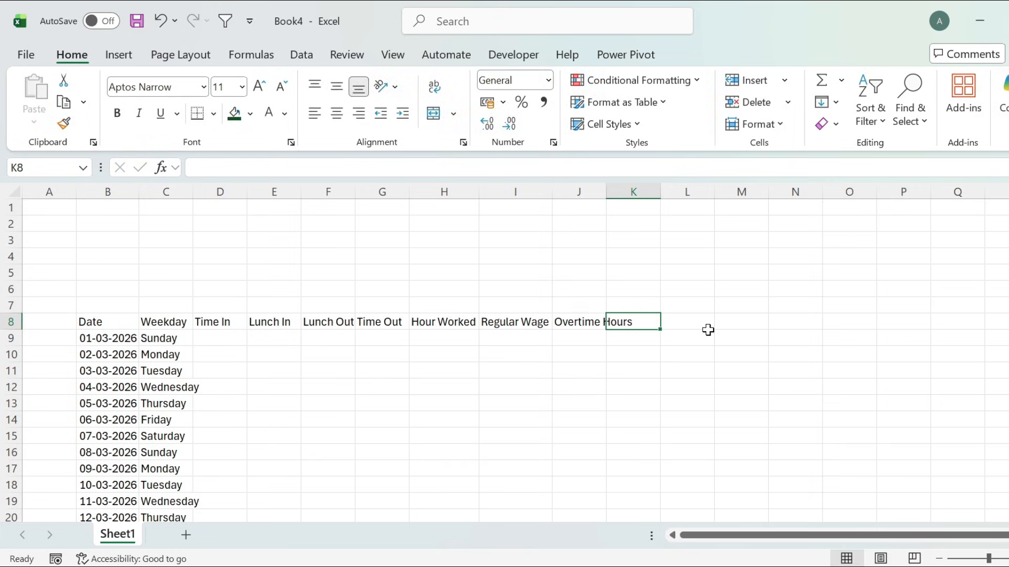
text(Overtime Payment)
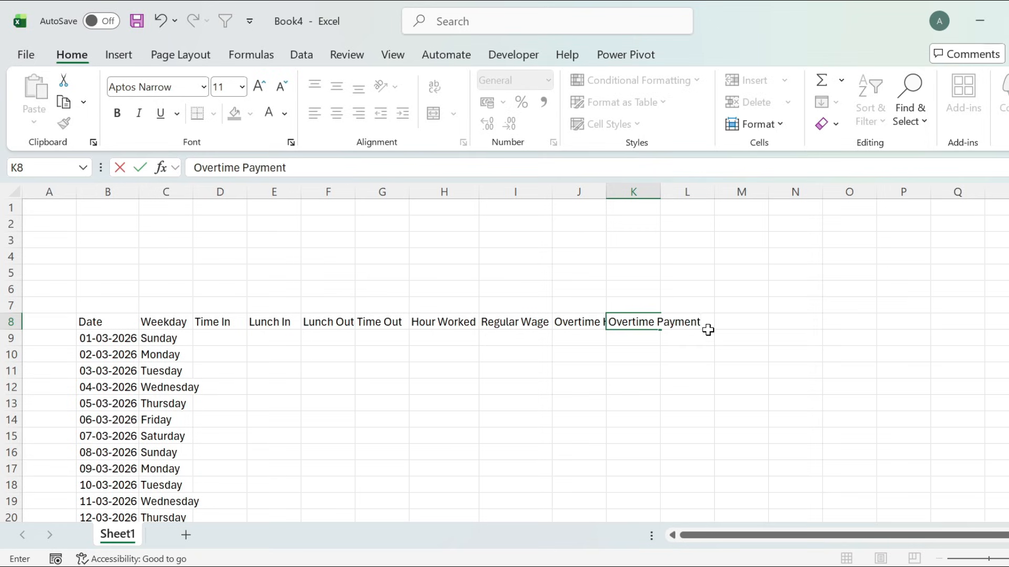
key(Tab)
text(Total Paymen)
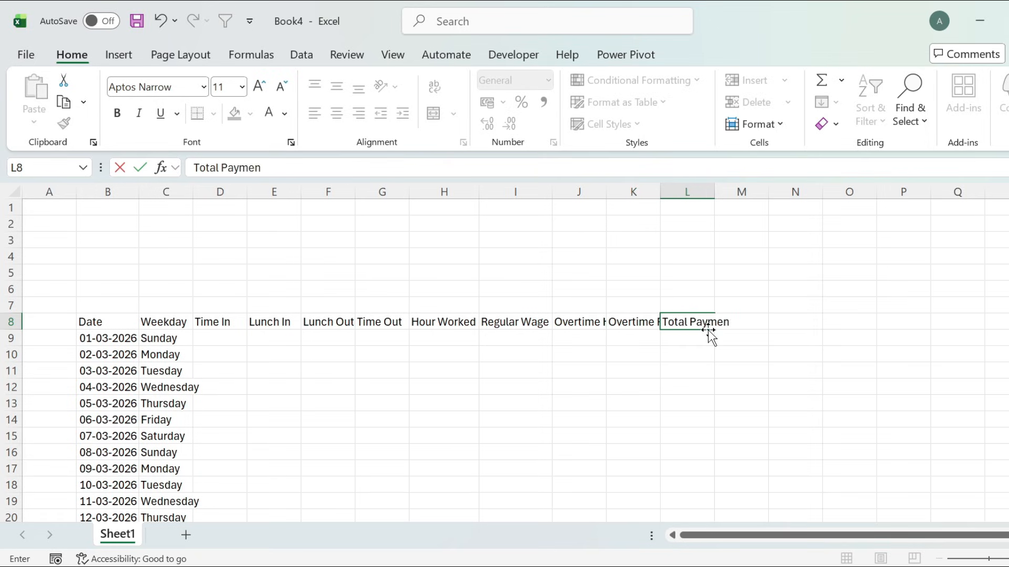
text(t)
Step: Format the header row B8:L8 with a dark green fill and bold white text
click(112, 323)
key(ctrl+shift+Right)
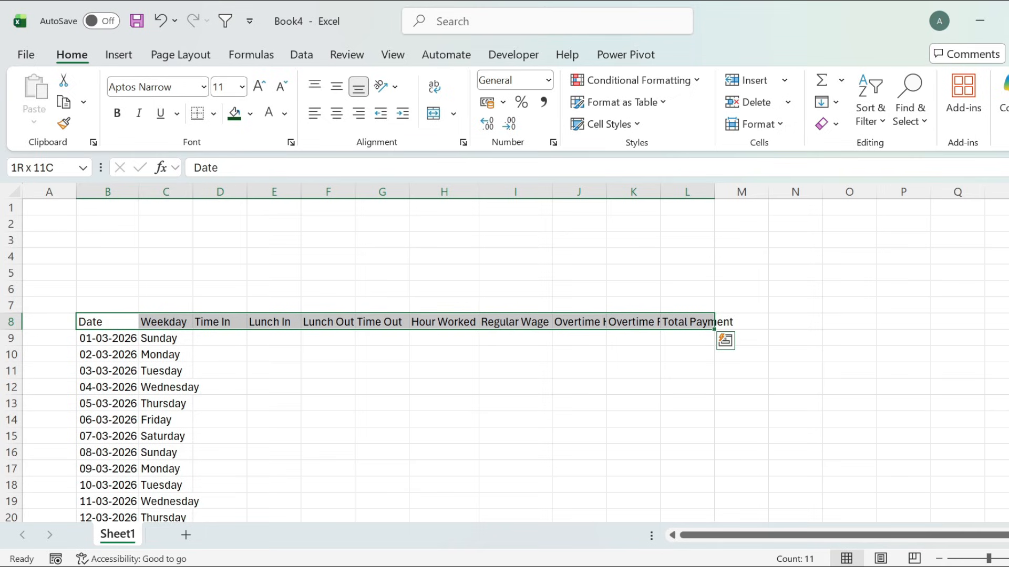
click(250, 115)
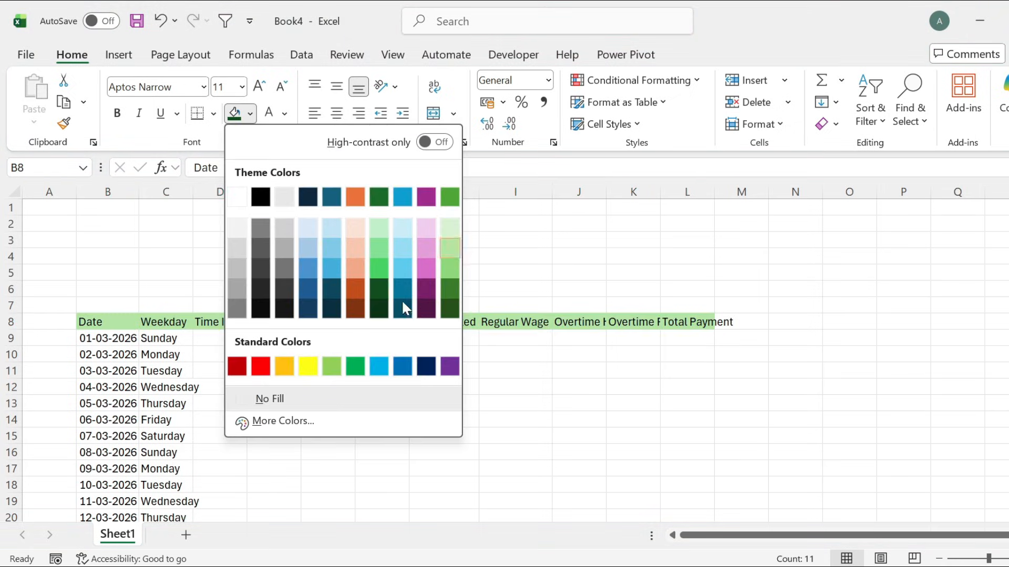
click(378, 288)
click(265, 117)
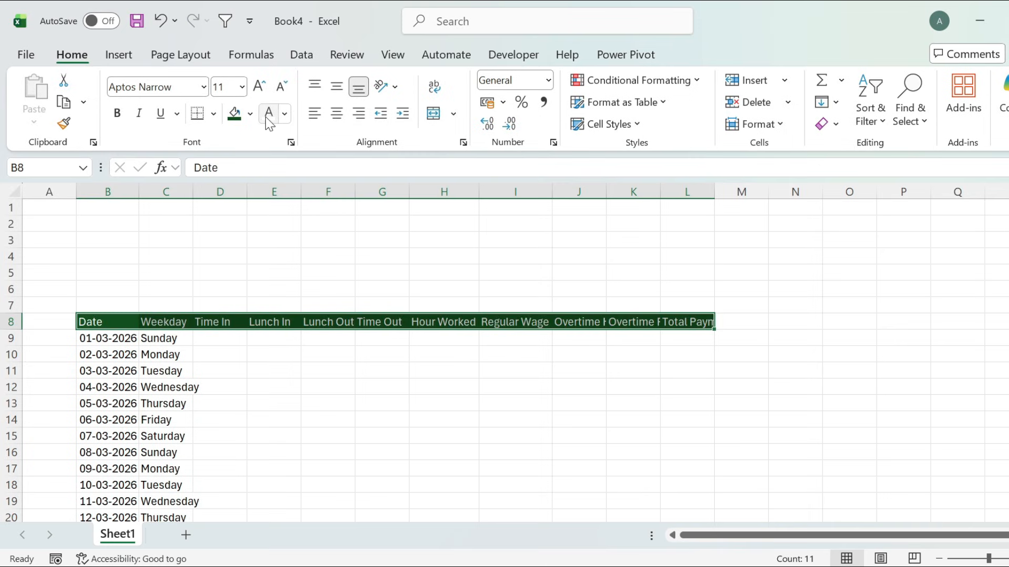
click(110, 116)
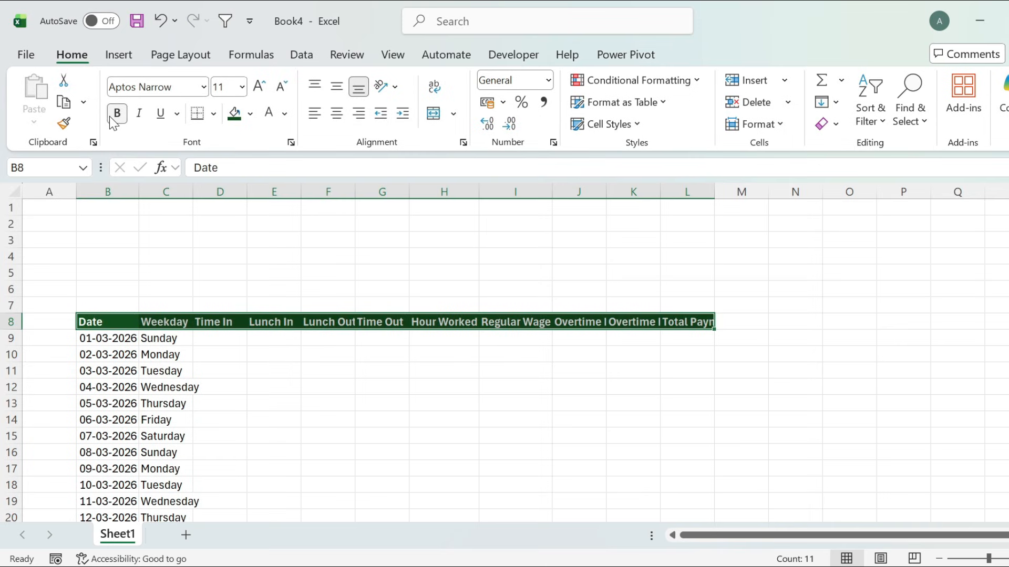
click(127, 242)
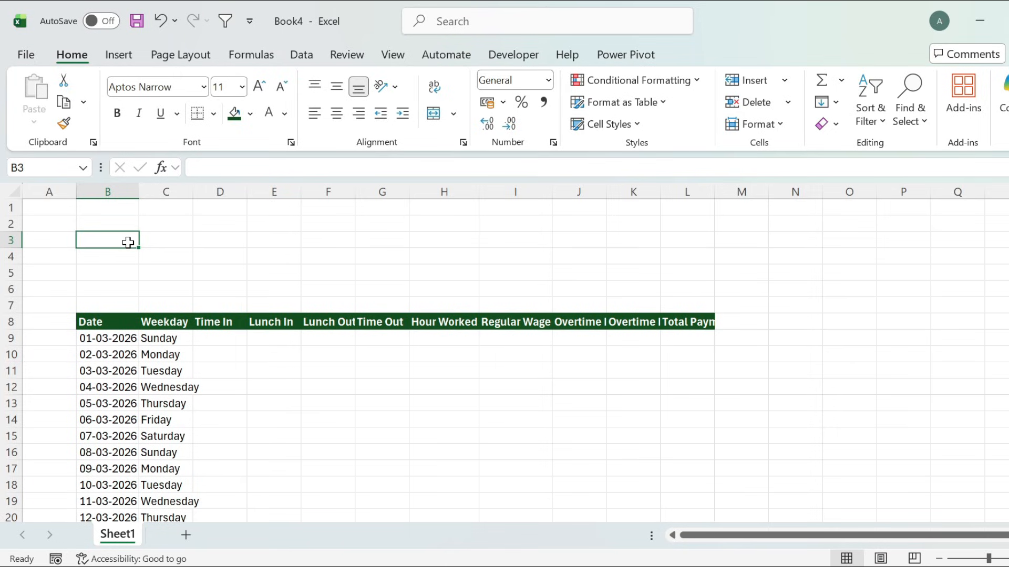
Step: Enter the labels Regular Working Hours:, Hourly Rate: and Overtime Rate: in B3 to B5, auto-fitting column B
text(Regular Working Hours)
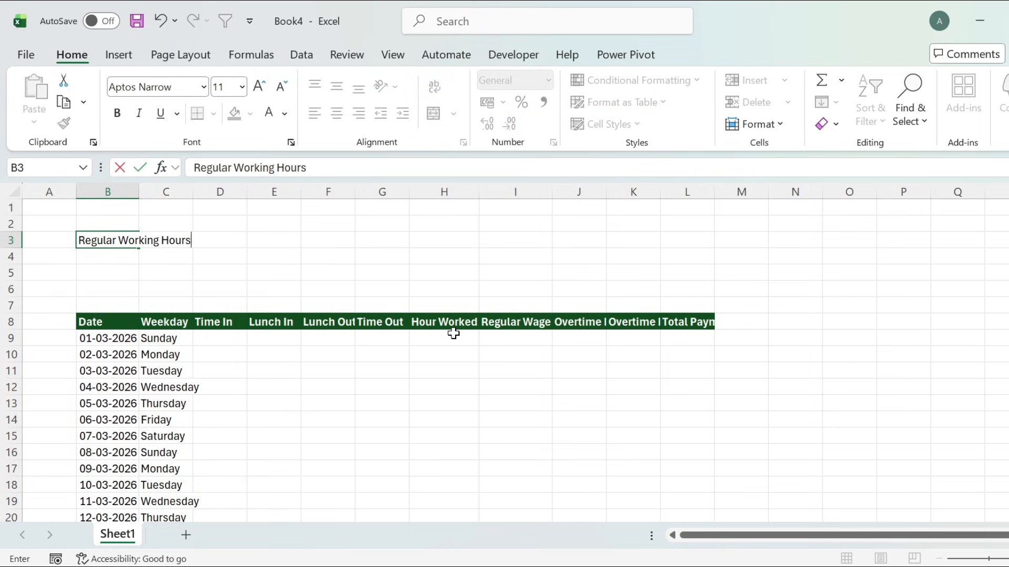
text(:)
key(Return)
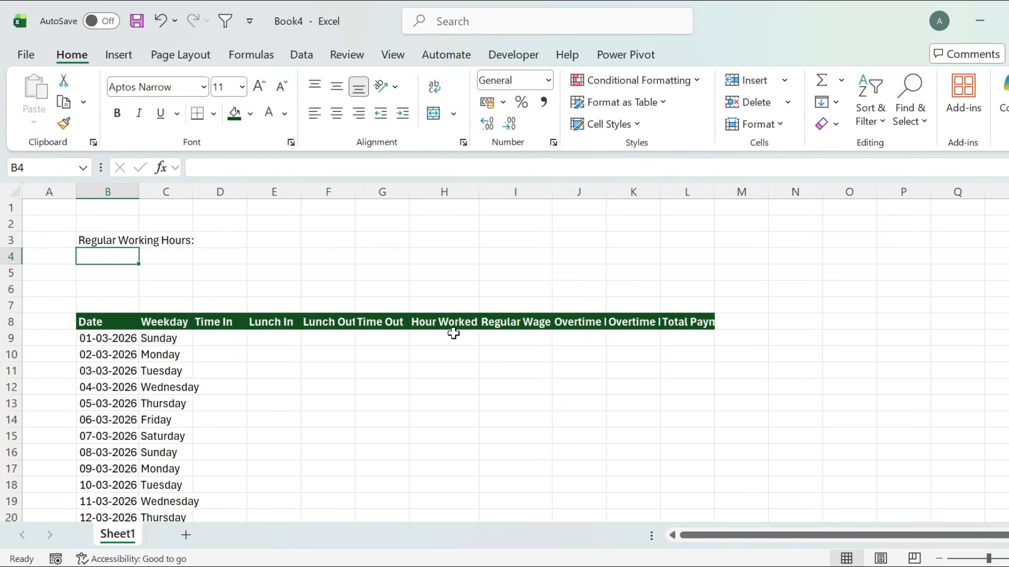
text(Hourly )
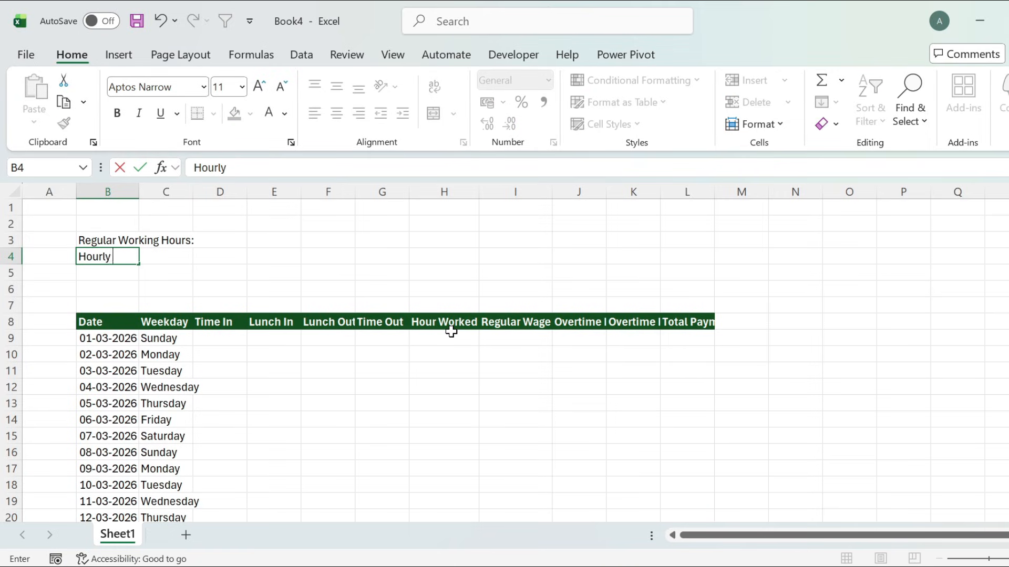
text(Rate:)
key(Return)
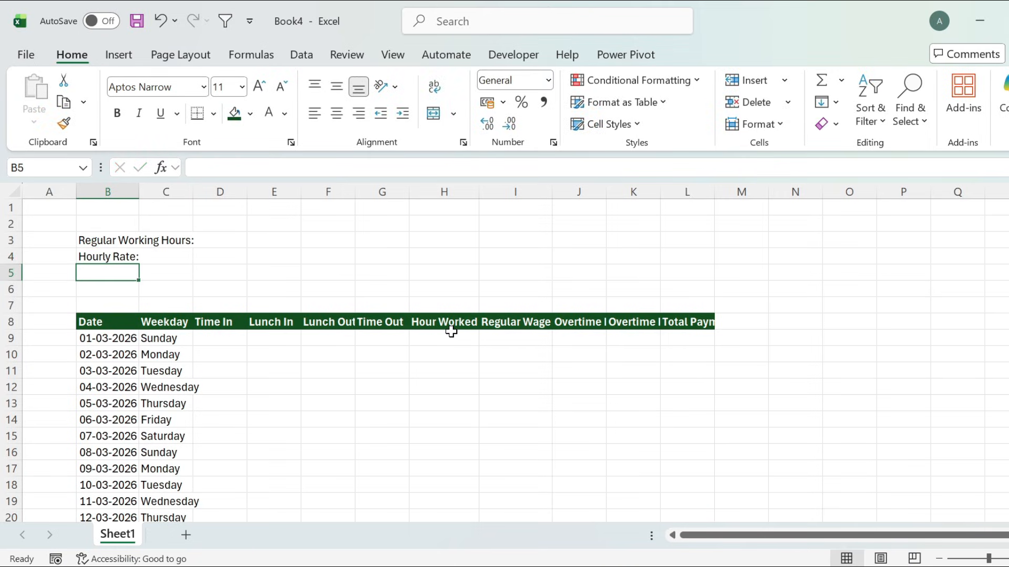
text(Overtime Rate:)
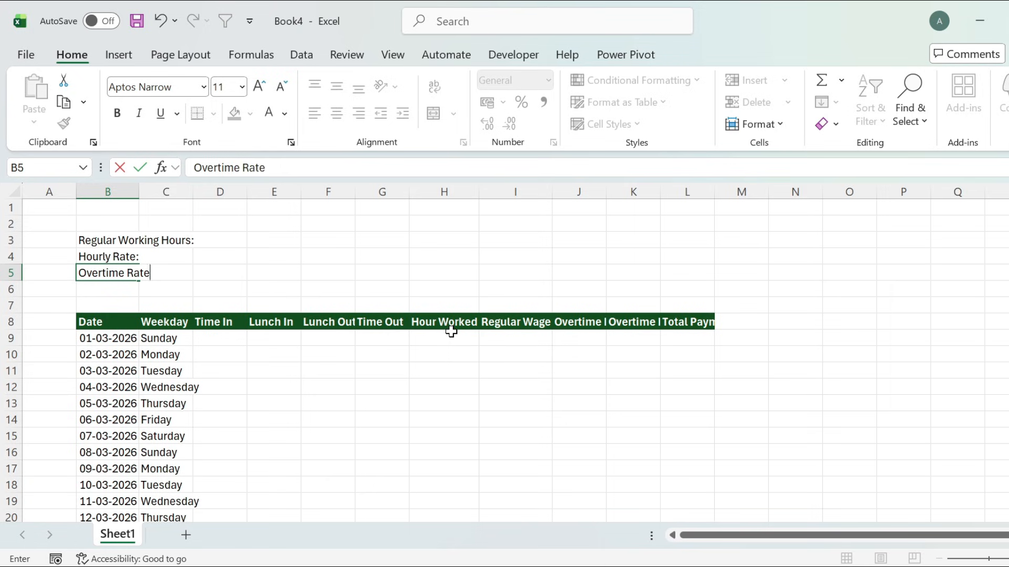
key(Return)
double_click(138, 193)
Step: Merge and center C3:D3, add a bottom border, and fill that formatting down to row 5
drag(221, 240, 298, 239)
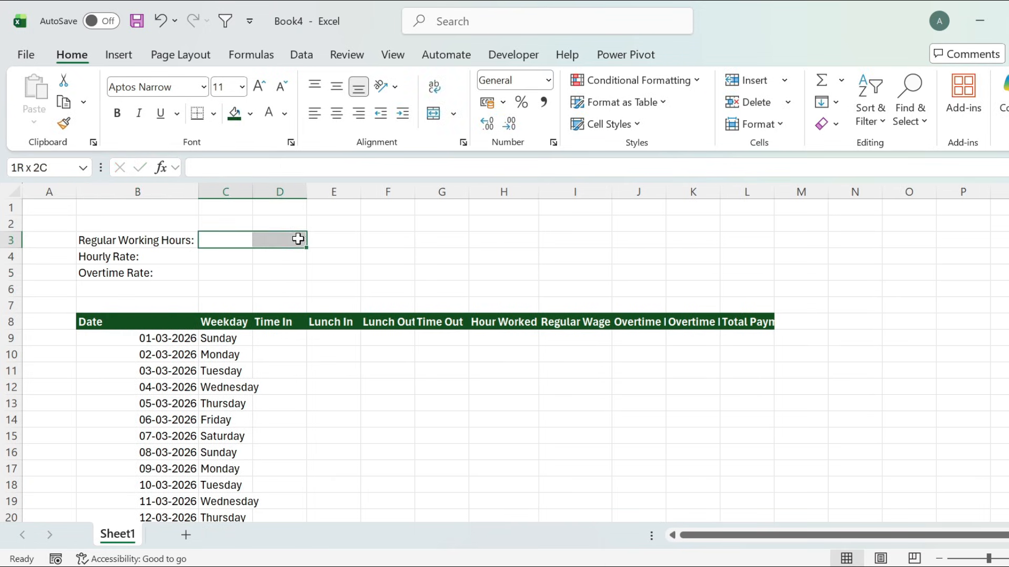
click(440, 117)
click(213, 114)
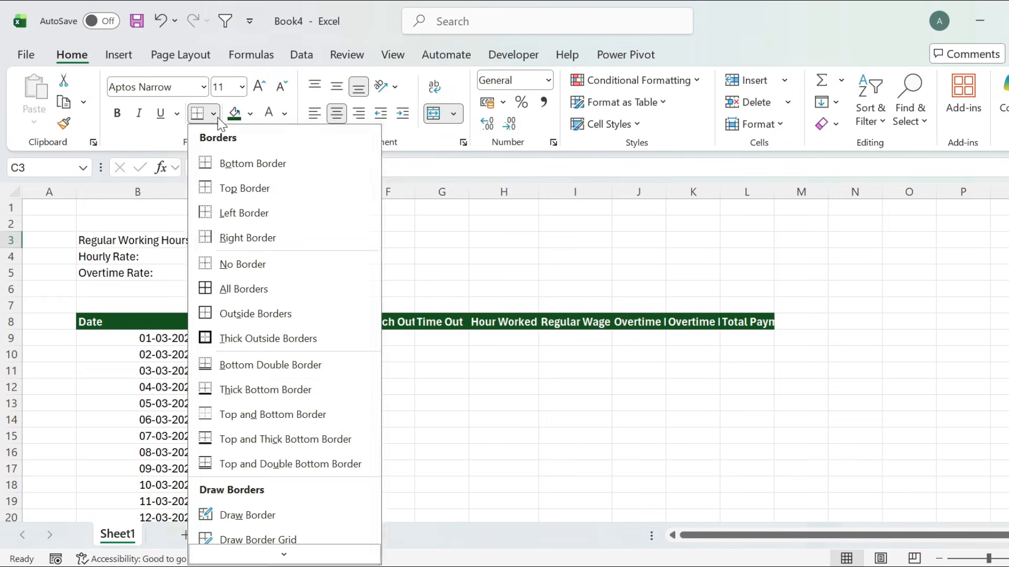
click(285, 171)
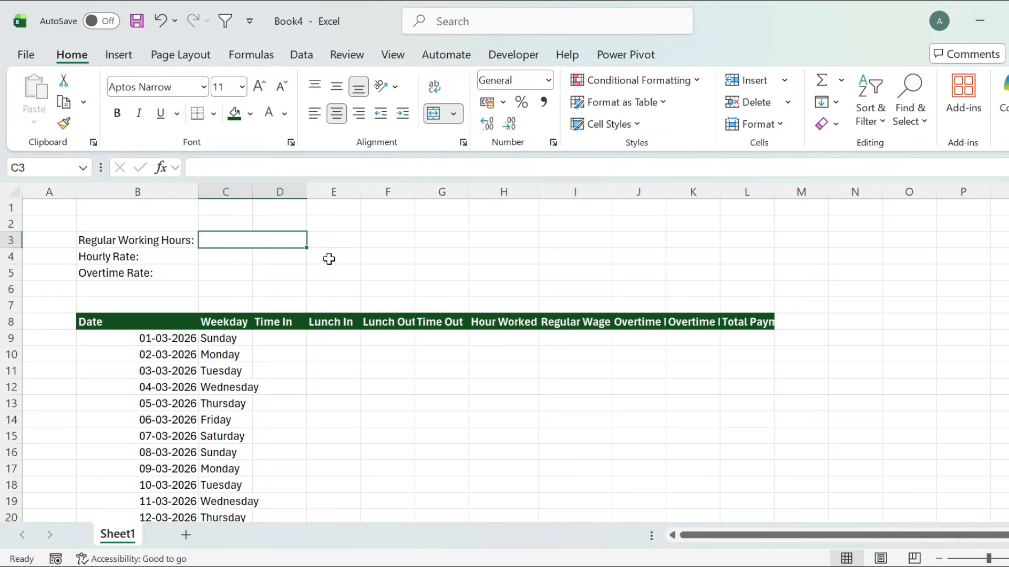
drag(309, 252, 310, 281)
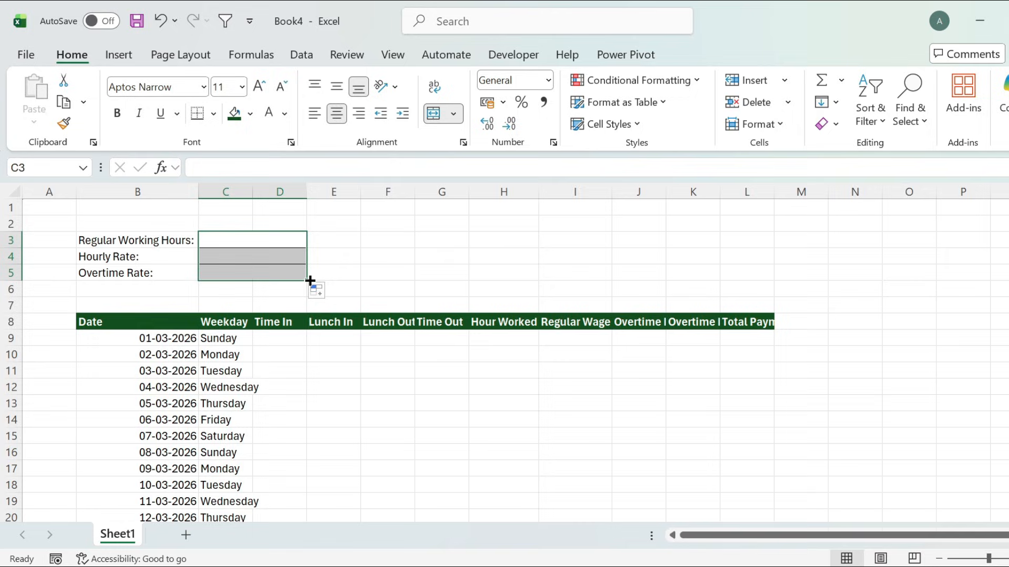
click(364, 261)
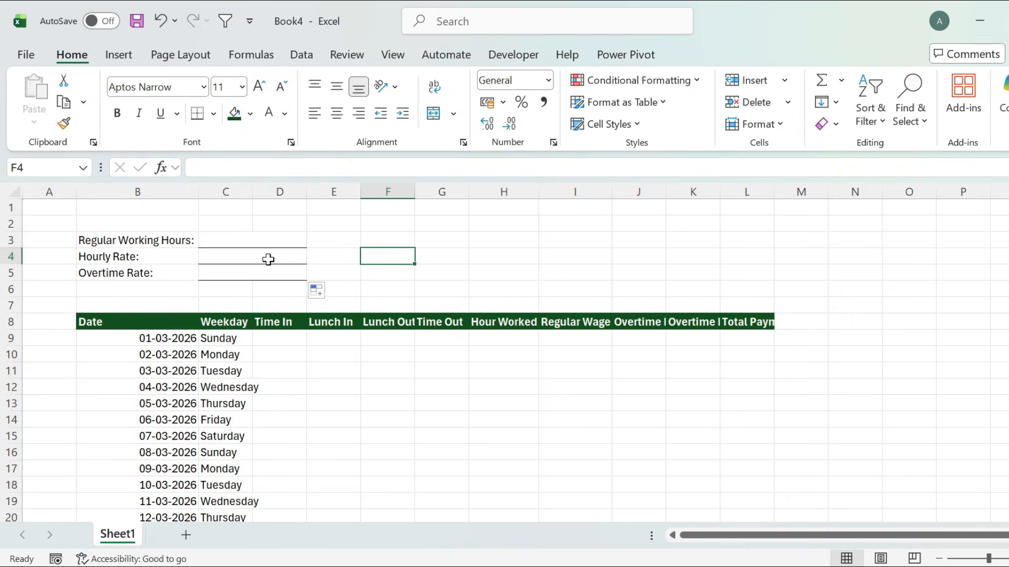
Step: Enter 8 regular working hours, an hourly rate of 80, and the overtime rate formula =C4*1.5
click(253, 240)
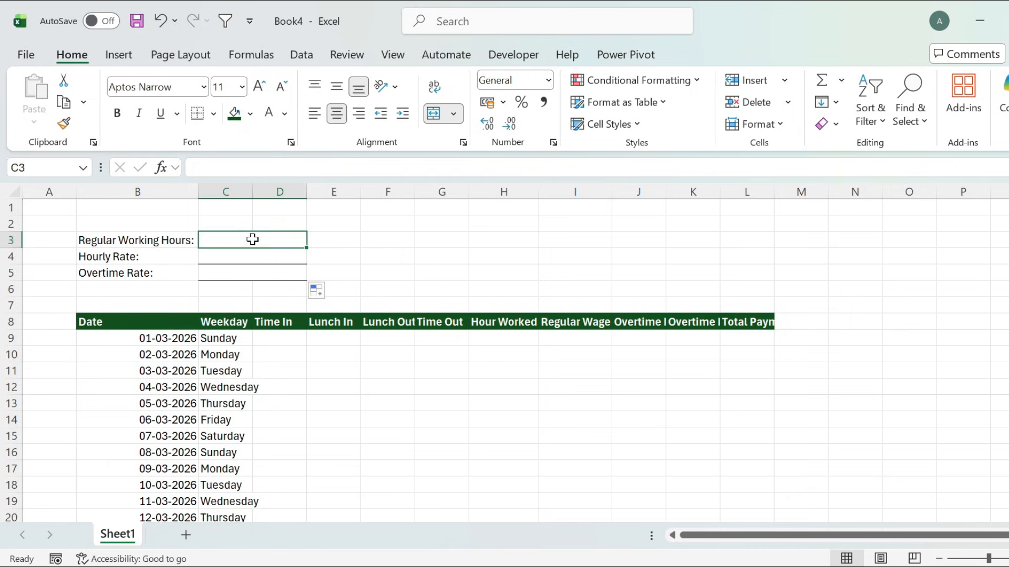
text(8)
key(Return)
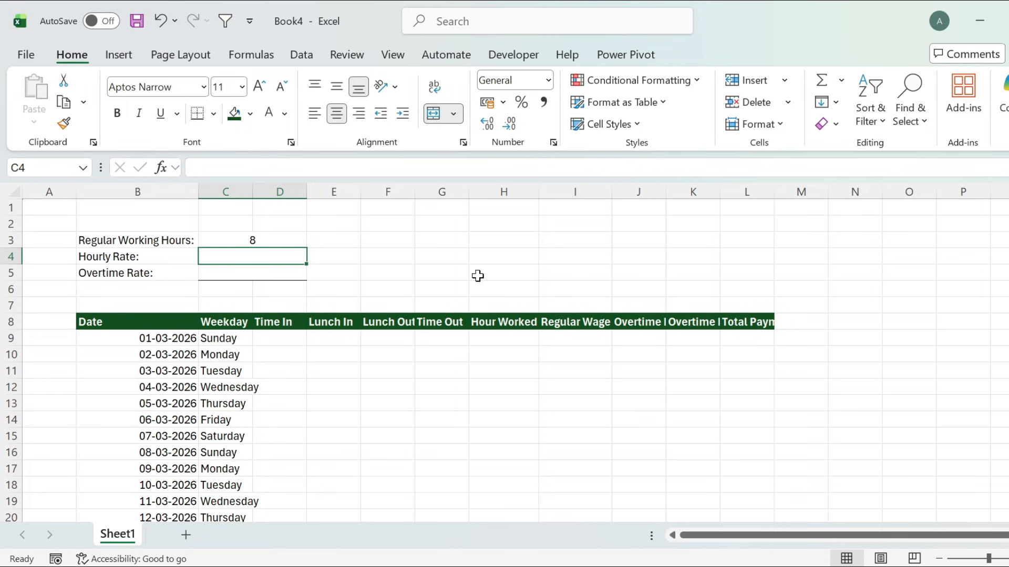
text(80)
key(Return)
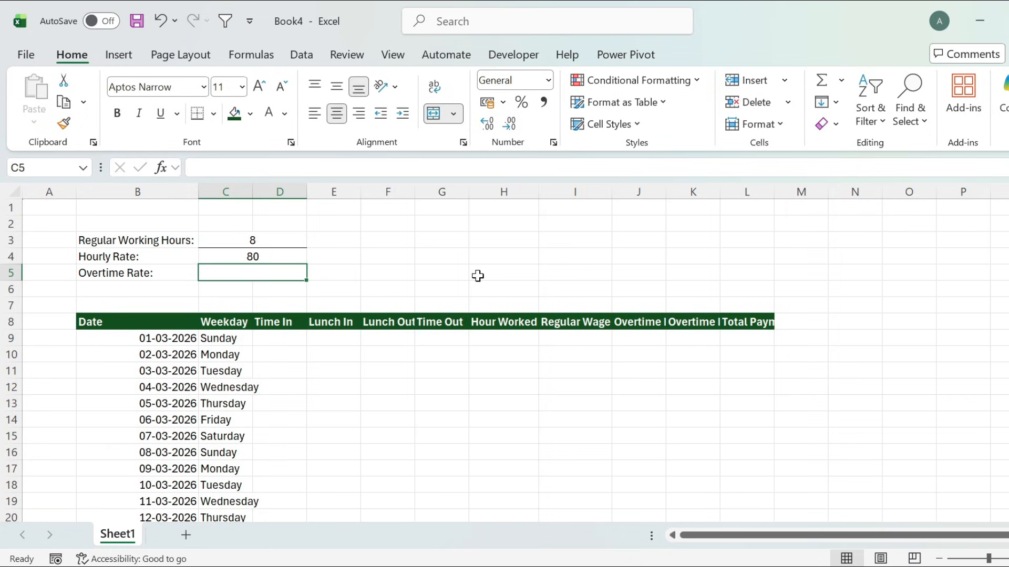
text(=)
click(270, 256)
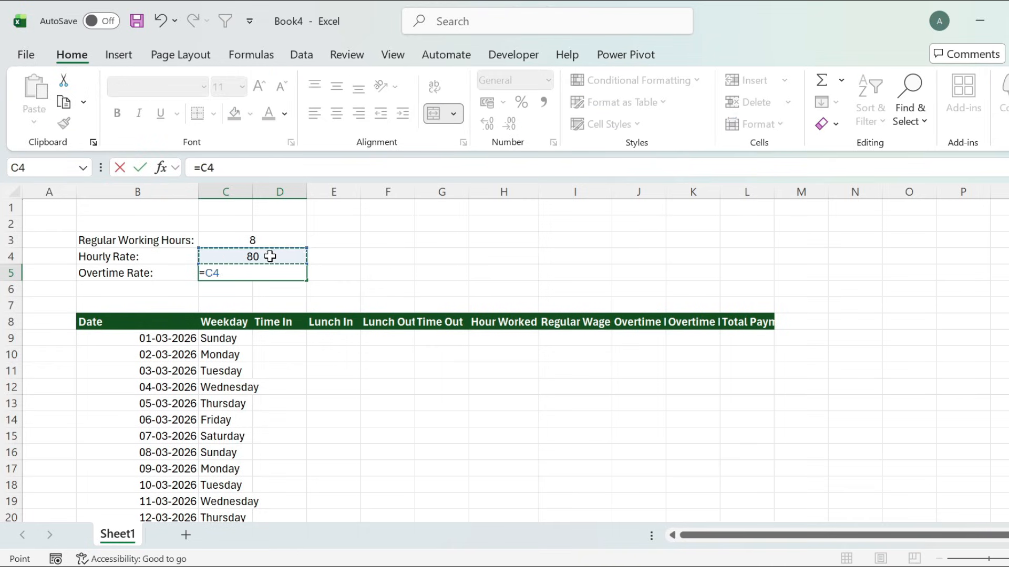
text(*1.5)
key(Return)
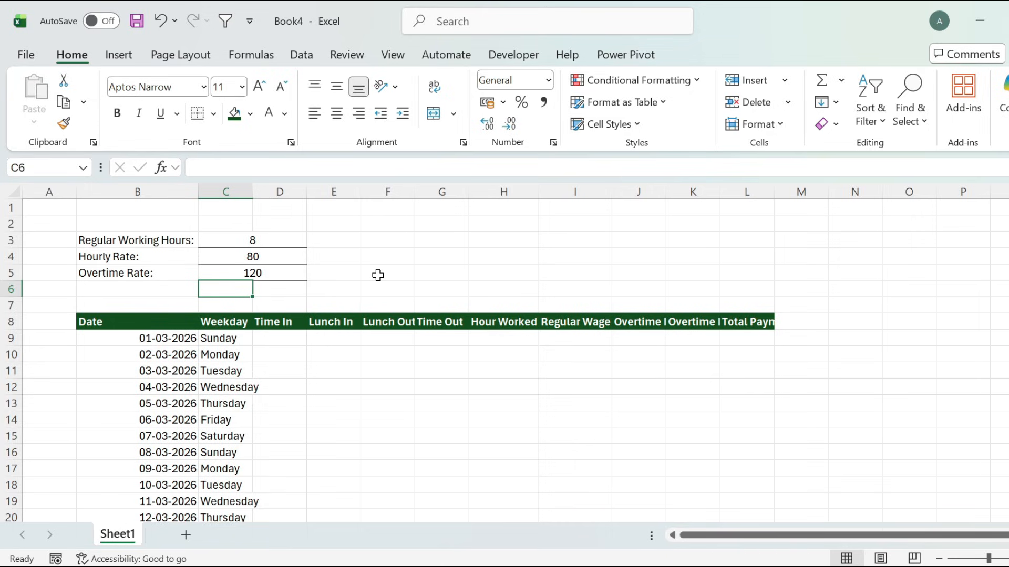
Step: Copy the rate block B3:D5 and paste it at G3
drag(80, 240, 294, 273)
key(ctrl+c)
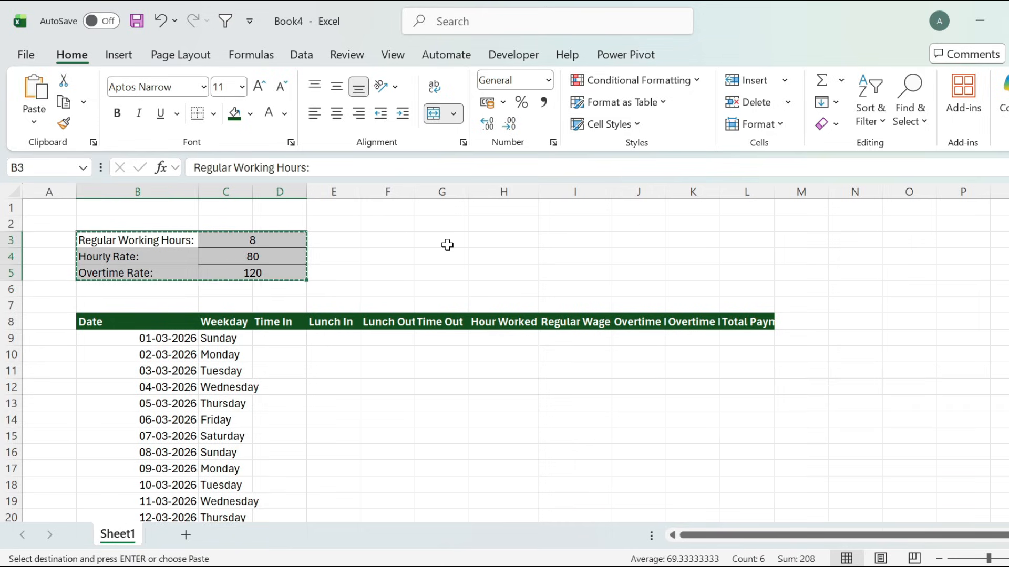
click(447, 245)
key(ctrl+v)
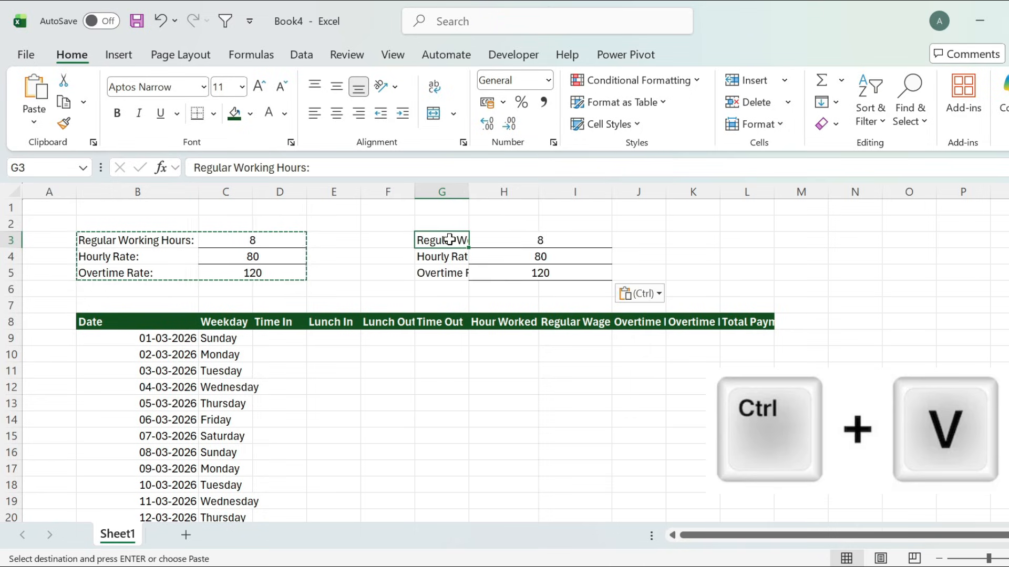
Step: Relabel G3 to G5 as Emp. Name, Emp. Code: and Reporting Manager:, auto-fitting column G
text(Emp. Name)
key(Return)
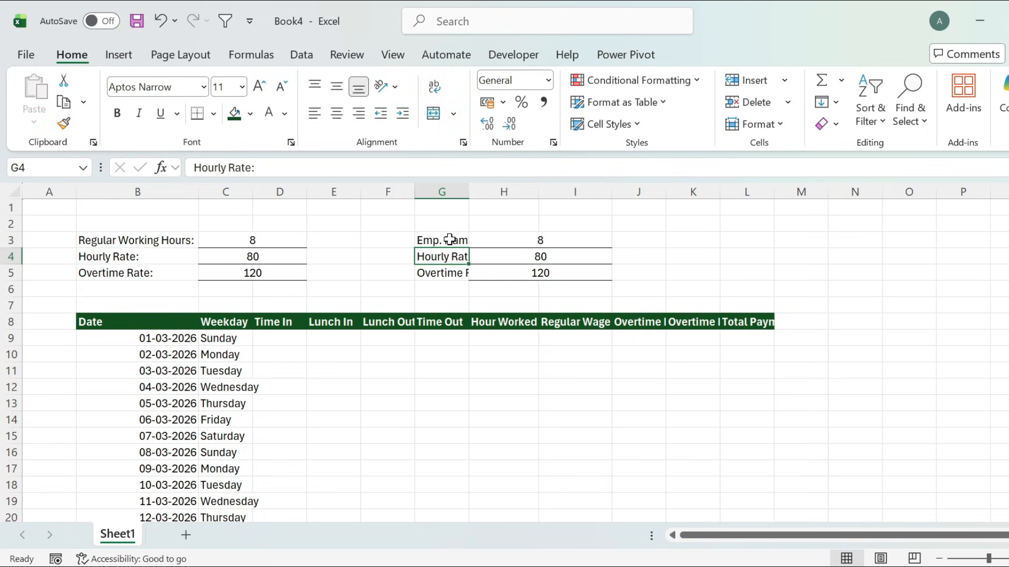
text(Empl)
key(BackSpace)
text(. Code)
key(Return)
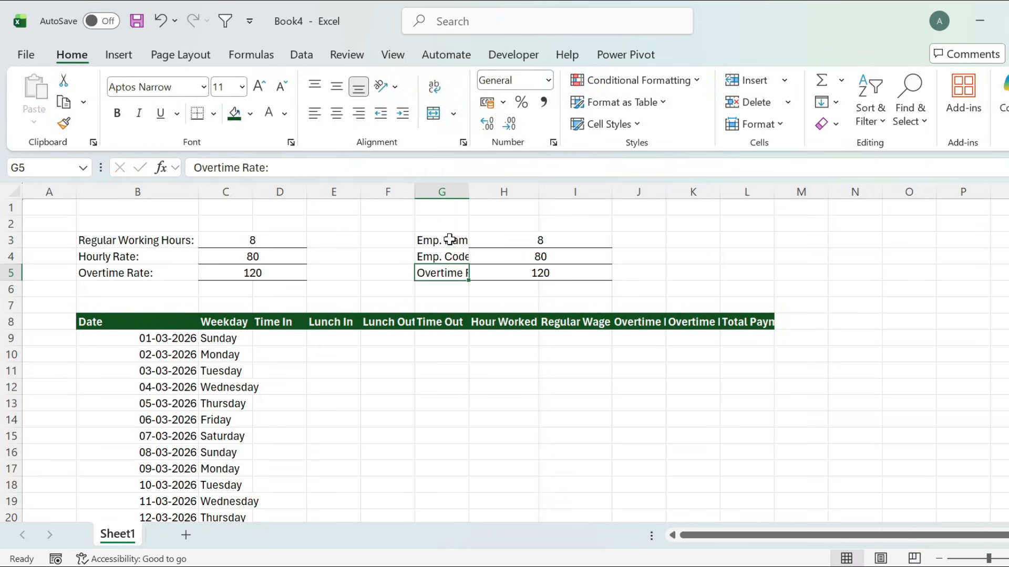
text(Repor)
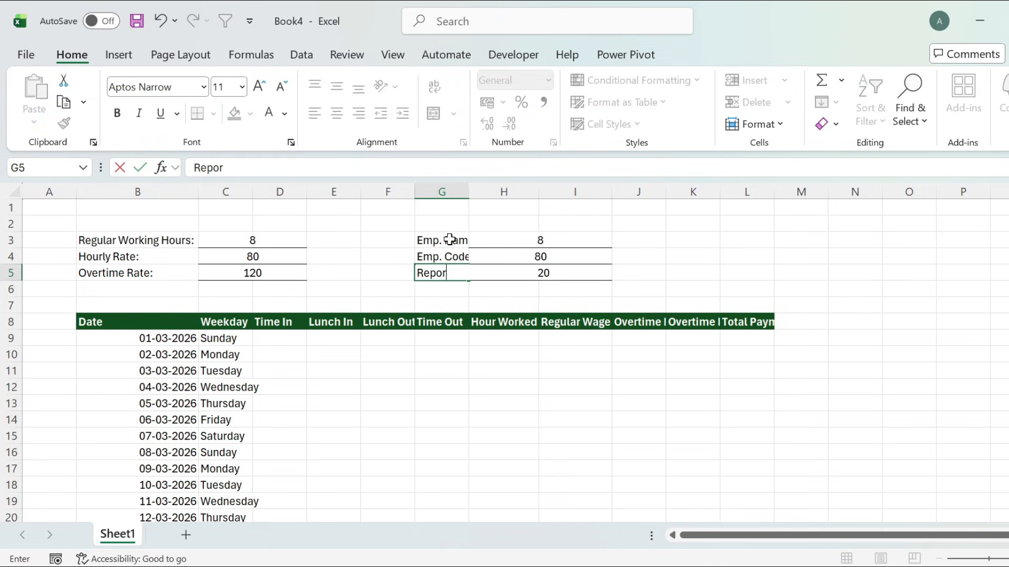
text(ting Manager)
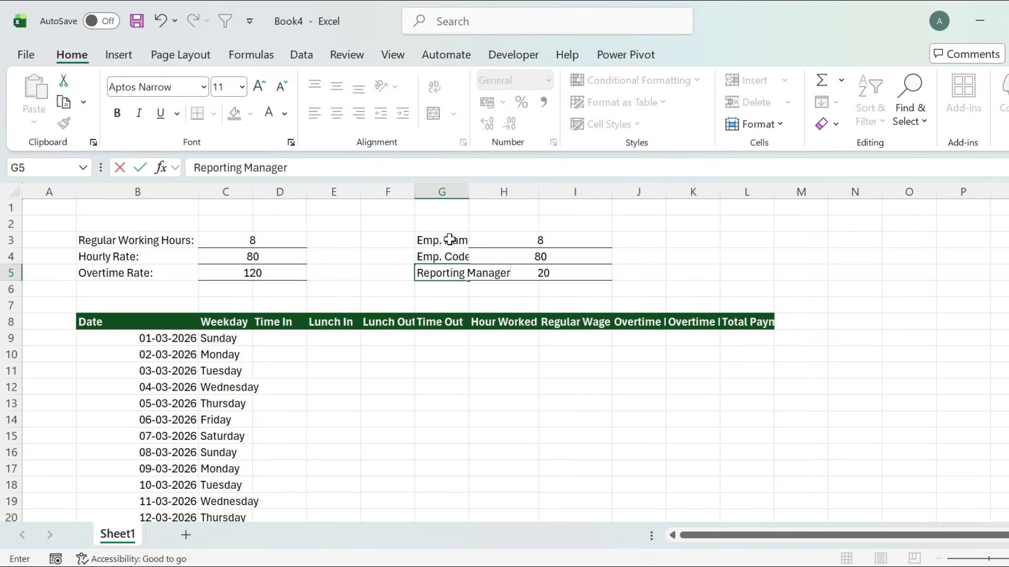
key(Return)
drag(468, 191, 468, 190)
double_click(469, 190)
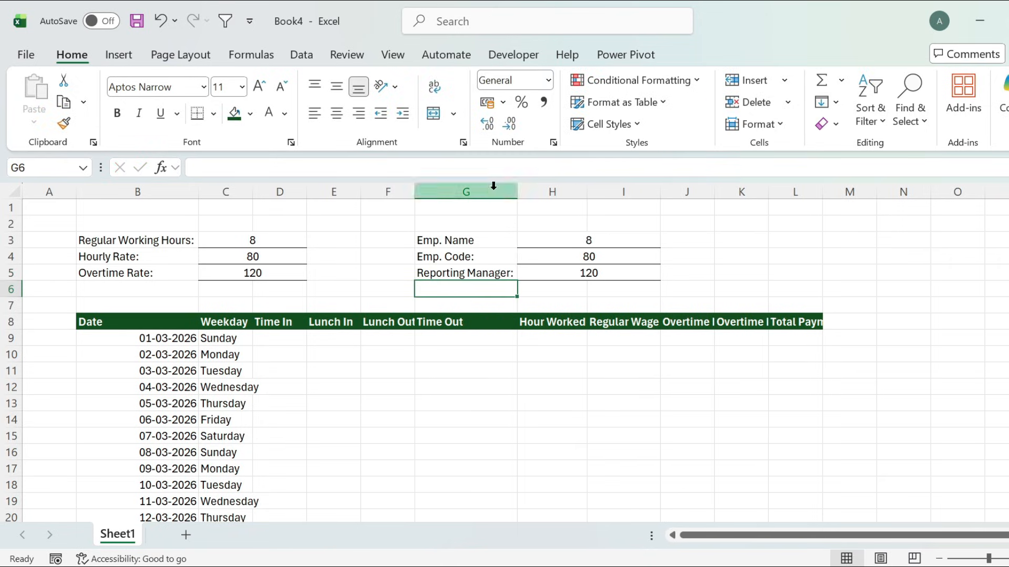
Step: Add a colon after Emp. Name in G3 and clear the copied values beside the employee labels
double_click(484, 241)
text(:)
drag(552, 241, 591, 286)
key(Delete)
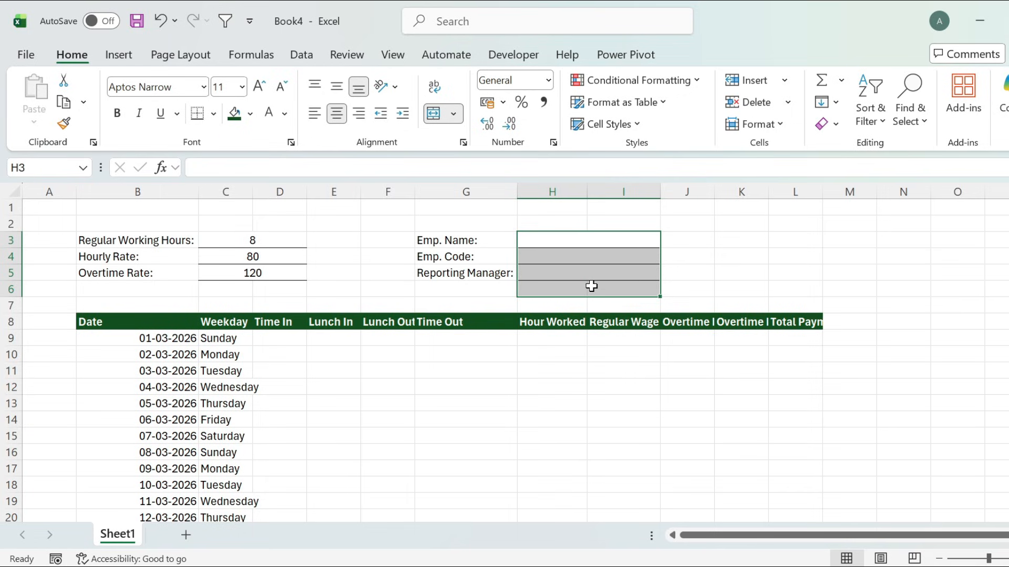
click(638, 357)
Step: Center the Date column from its header through all dates and widen the Weekday column slightly
click(155, 319)
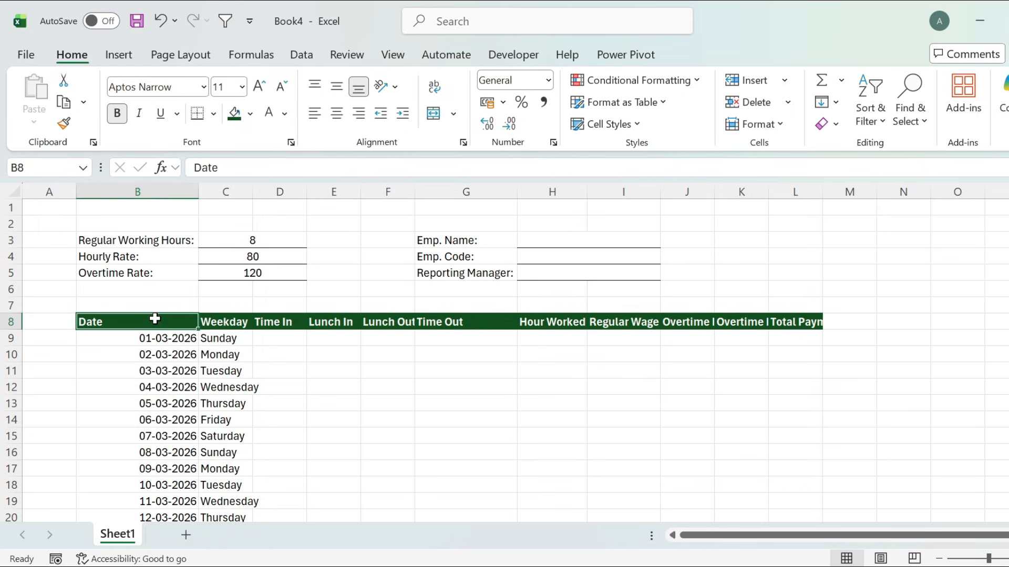
key(ctrl+shift+Down)
click(337, 113)
scroll(270, 230, up, 7)
drag(254, 192, 266, 192)
click(401, 436)
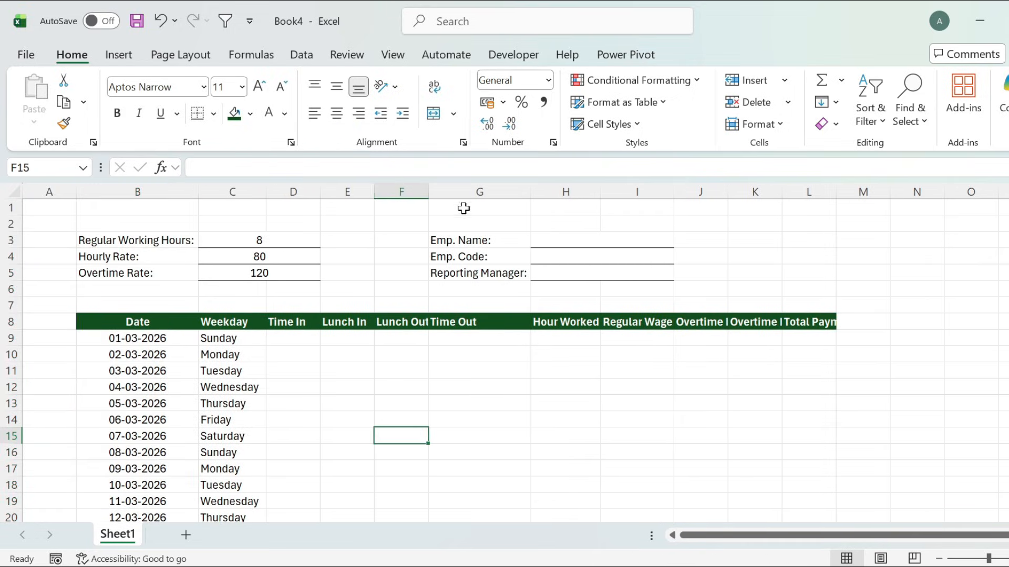
Step: Give the Time In and Time Out columns the same width, and widen the Lunch In and Lunch Out columns
click(302, 188)
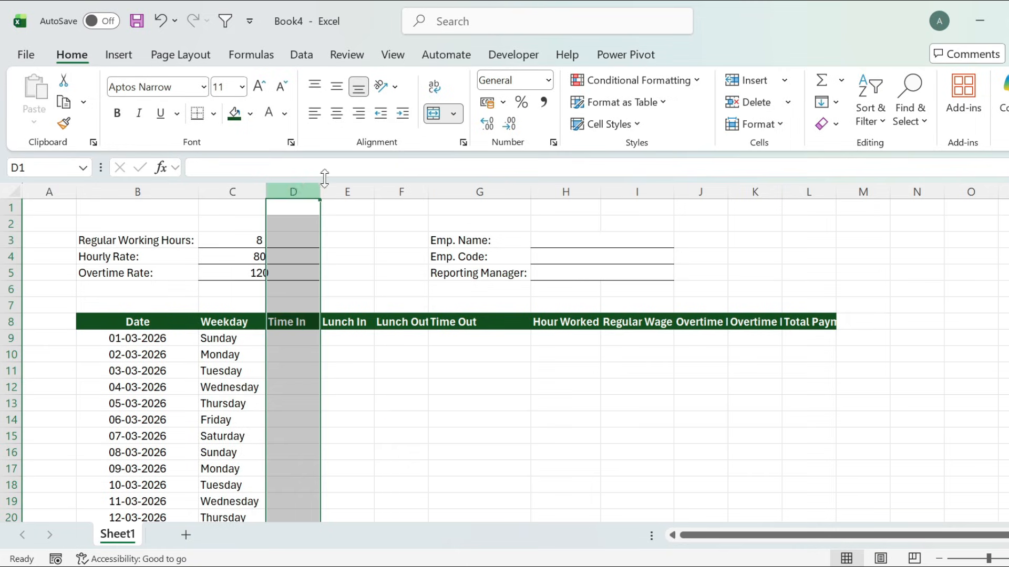
ctrl+click(501, 187)
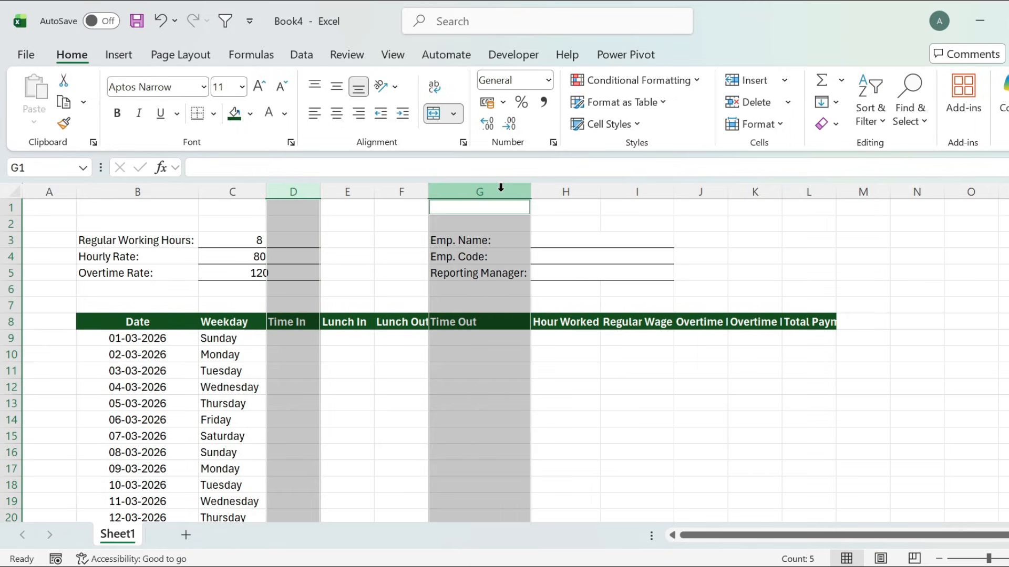
drag(533, 191, 536, 184)
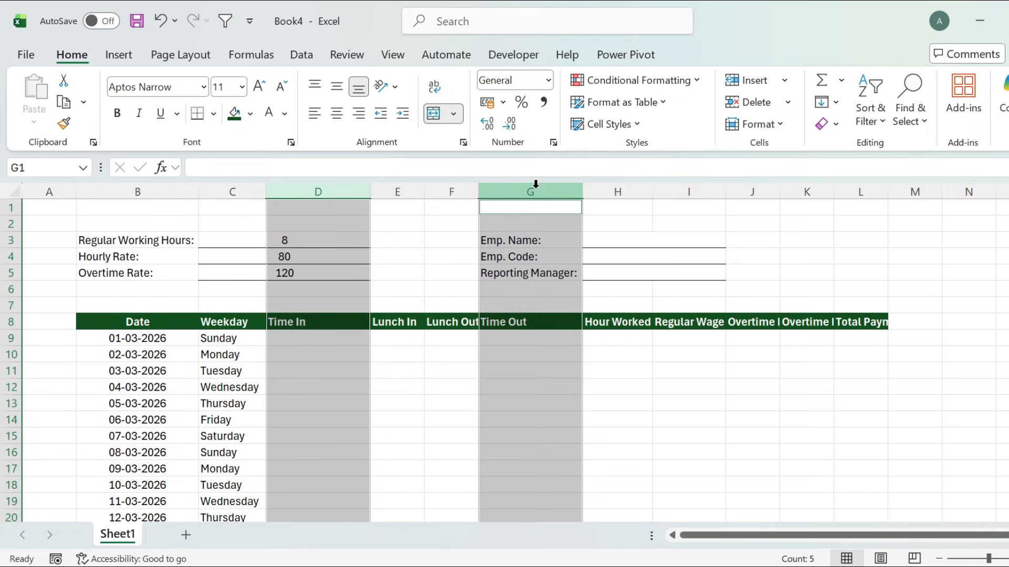
drag(399, 190, 496, 194)
Step: Center the Time In to Time Out columns from the header row down to the last date row
drag(294, 322, 552, 320)
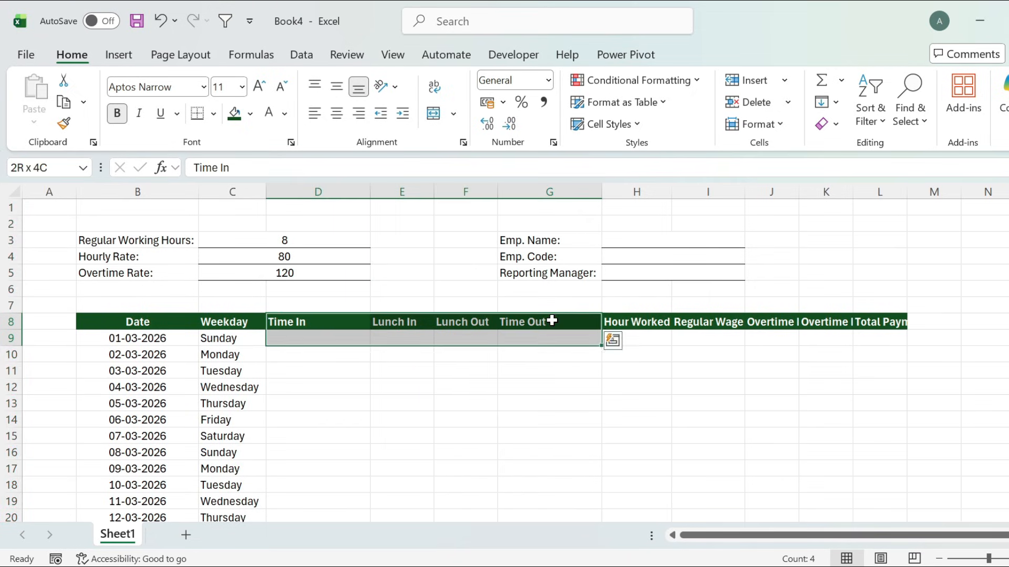
key(shift+Down)
key(shift+Down)
key(shift+Down)
key(shift+Down)
key(shift+Down)
key(shift+Down)
key(shift+Down)
key(shift+Down)
key(shift+Down)
key(shift+Down)
key(shift+Down)
key(shift+Down)
key(shift+Down)
key(shift+Down)
key(shift+Down)
key(shift+Down)
key(shift+Down)
key(shift+Down)
key(shift+Down)
key(shift+Down)
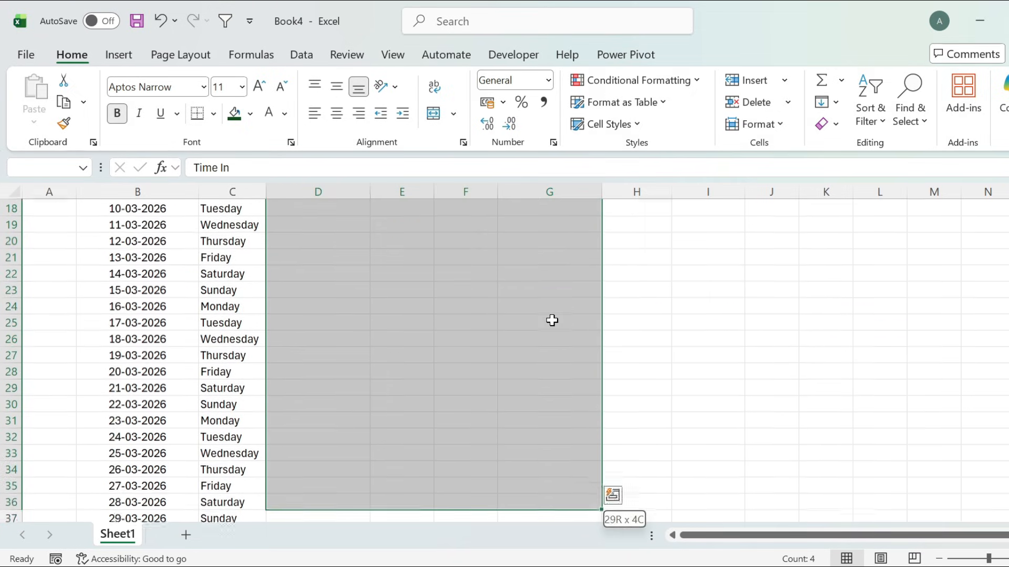
key(shift+Down)
key(shift+Down)
key(shift+Down)
key(shift+Down)
key(shift+Down)
key(shift+Down)
key(shift+Down)
key(shift+Up)
key(shift+Up)
key(shift+Up)
key(shift+Up)
click(340, 118)
scroll(354, 237, up, 8)
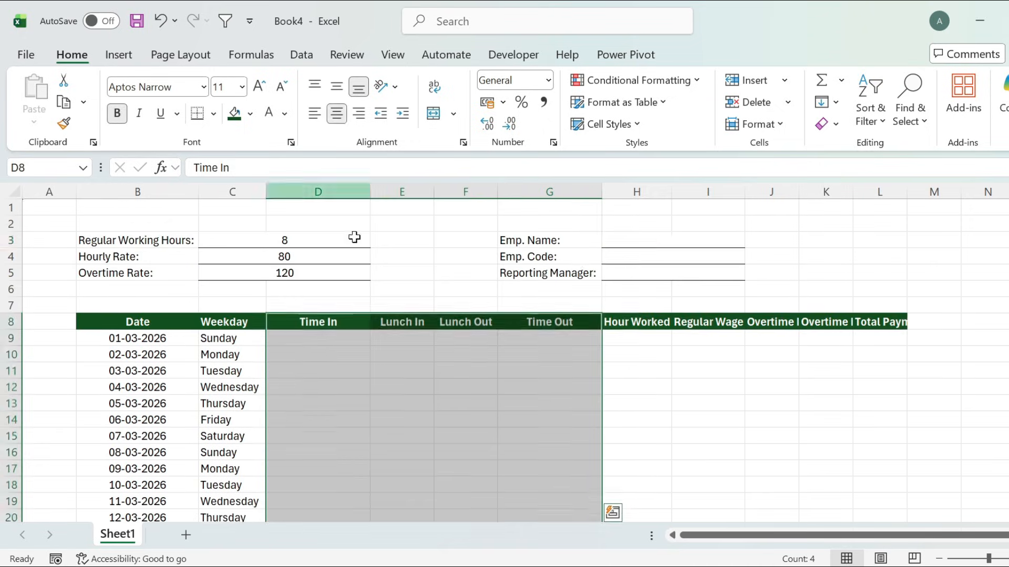
Step: Center the Hour Worked to Total Payment columns from the header row down through the date rows
click(636, 355)
click(630, 320)
key(shift+Right)
key(shift+Right)
key(shift+Right)
key(shift+Right)
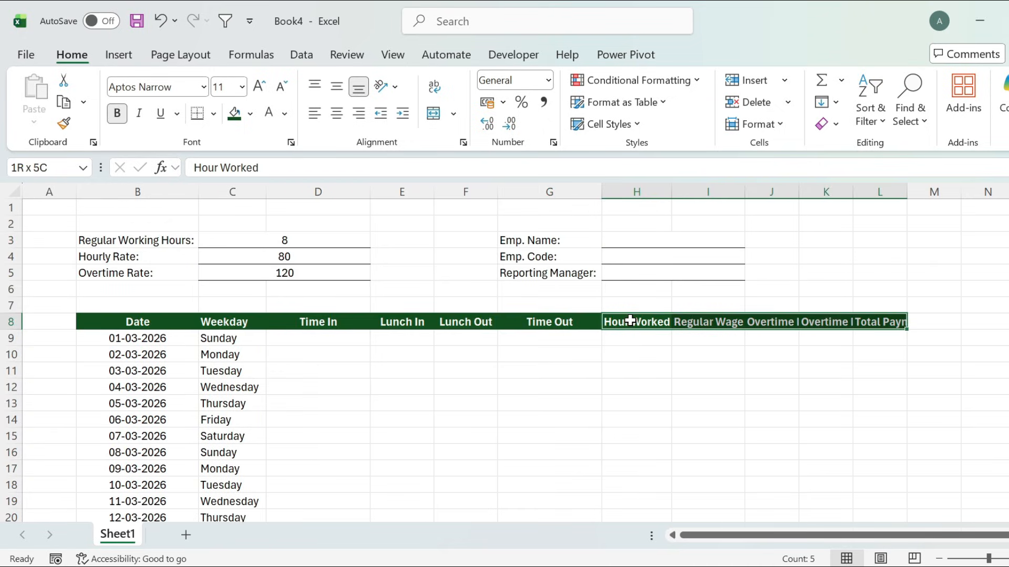
key(shift+Down)
key(shift+Down)
key(shift+Down)
key(shift+Down)
key(shift+Down)
key(shift+Down)
key(shift+Down)
key(shift+Down)
key(shift+Down)
key(shift+Down)
key(shift+Down)
key(shift+Down)
key(shift+Down)
key(shift+Down)
key(shift+Down)
key(shift+Down)
key(shift+Down)
key(shift+Down)
key(shift+Down)
key(shift+Down)
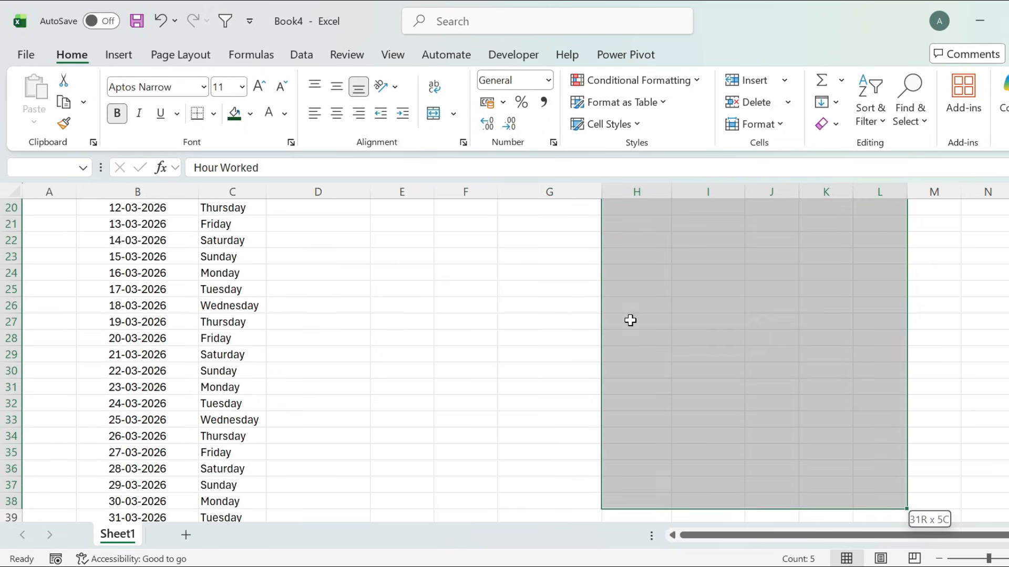
click(340, 119)
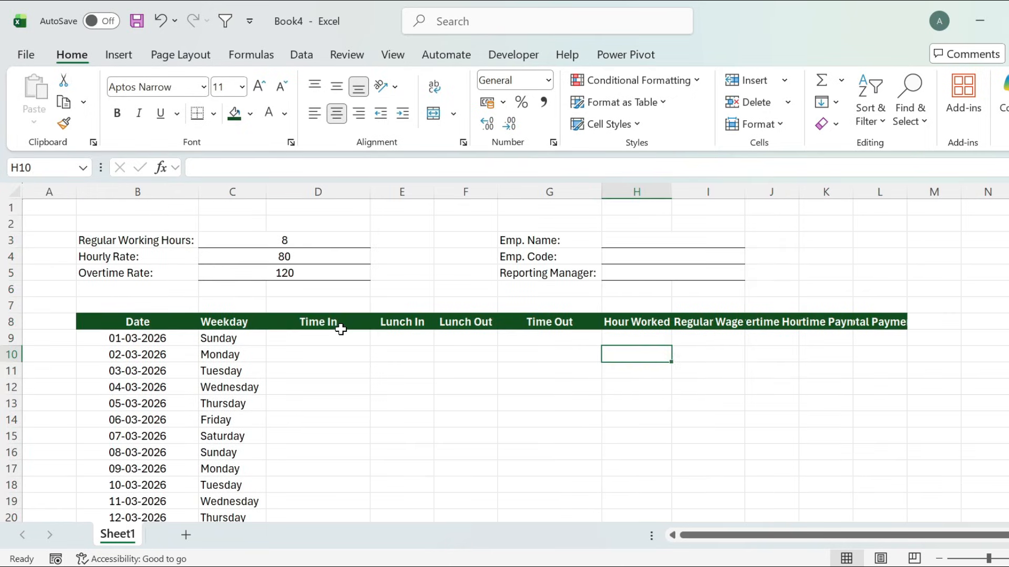
click(341, 332)
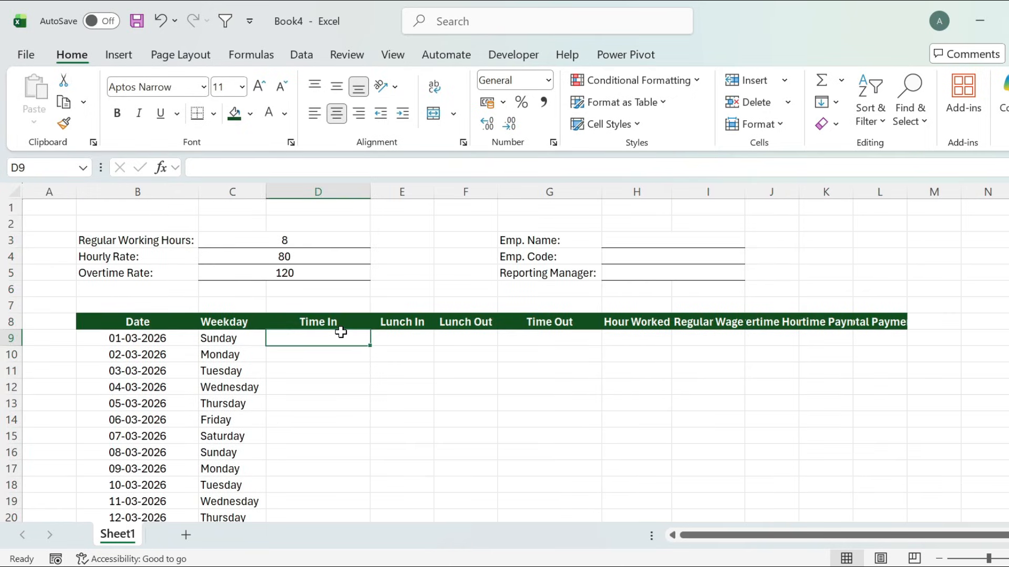
Step: Fill in the 01-03-2026 row with Time In 9:00 AM, Lunch In 12:00 PM, Lunch Out 1:00 PM and Time Out 7:00 PM
text(9:00)
key(Tab)
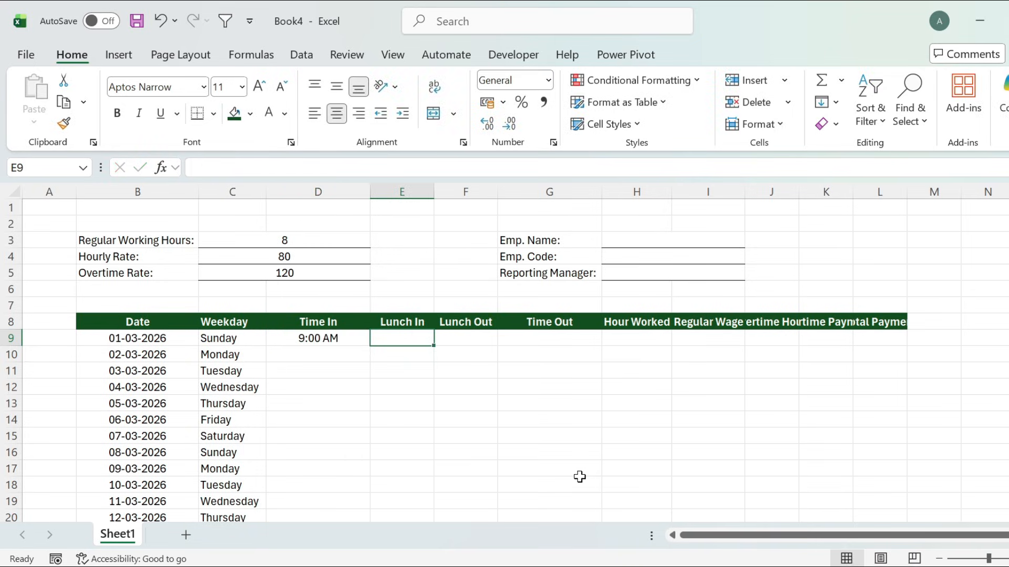
text(12)
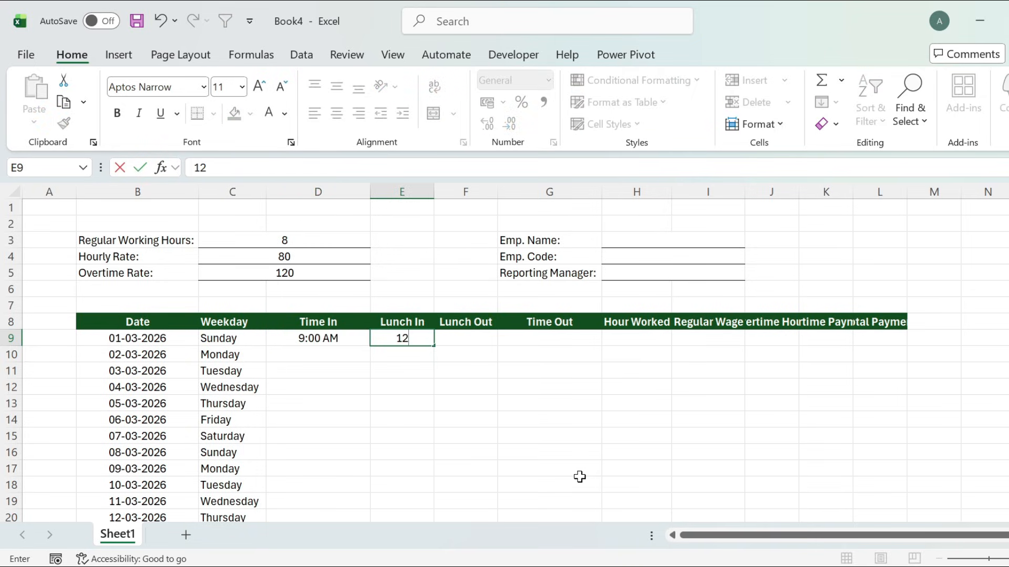
text(:00 PM)
key(Tab)
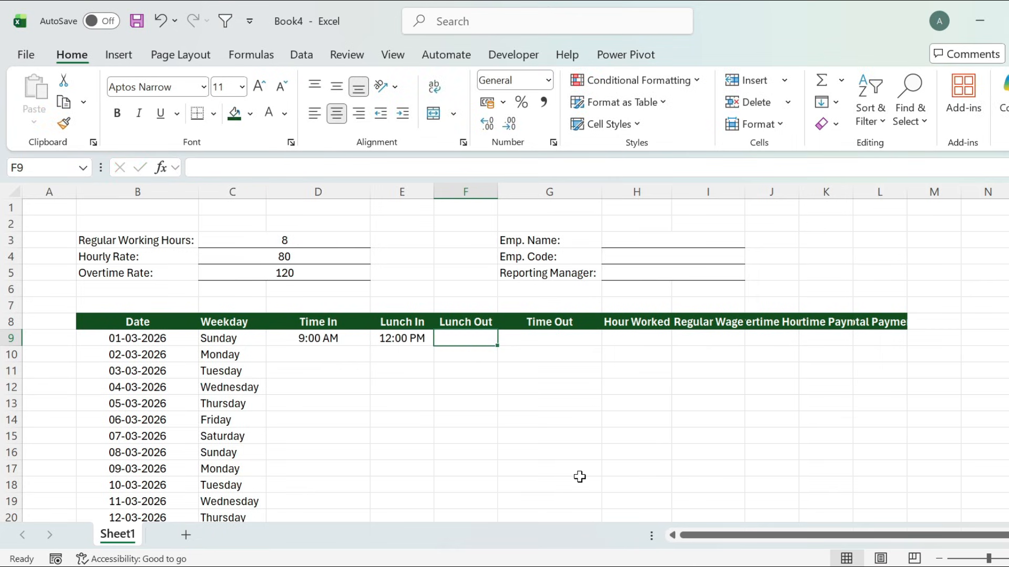
text(1:00 PM)
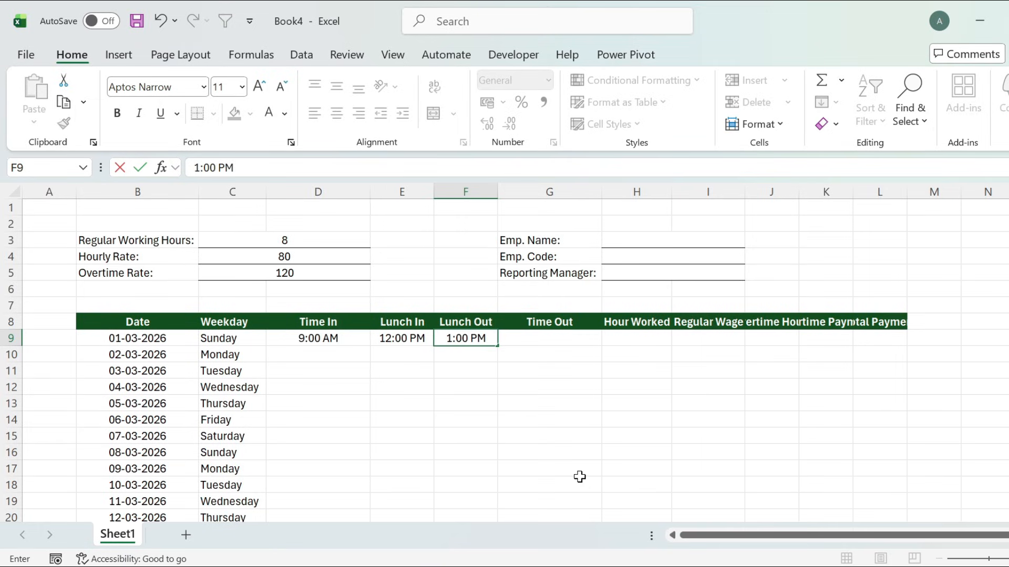
key(Tab)
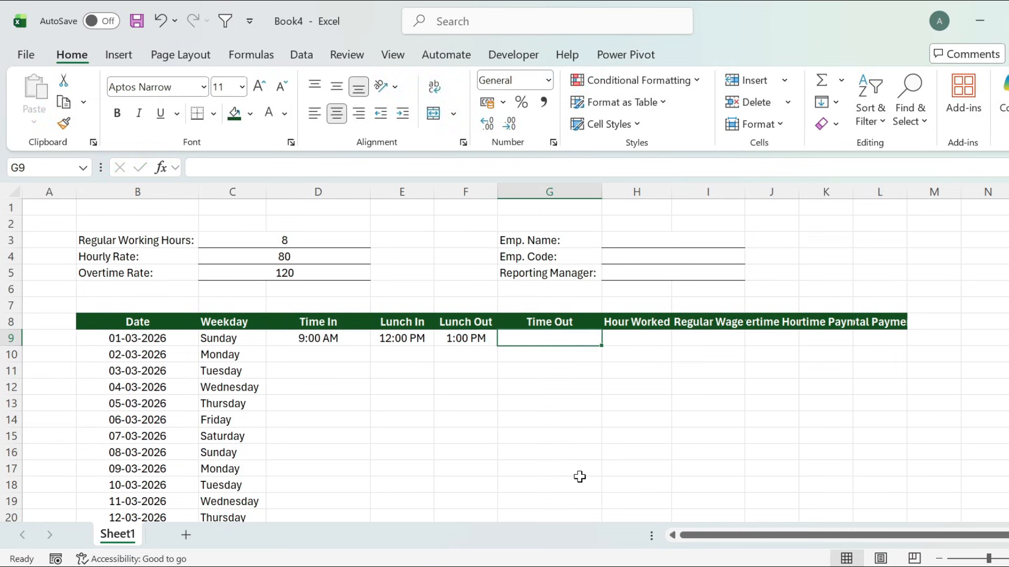
text(7)
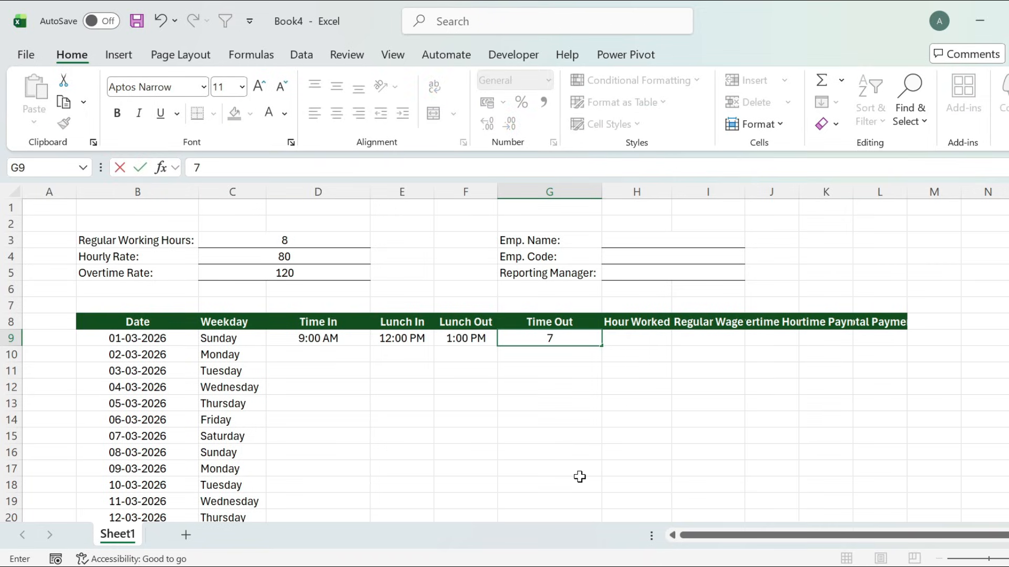
text(:00 PM)
key(Return)
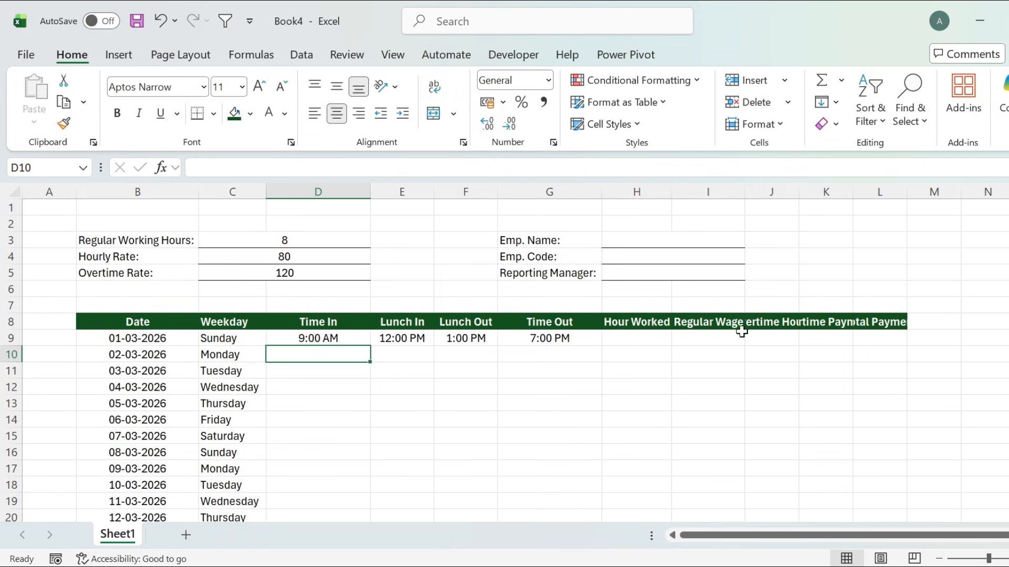
Step: Calculate the first date's Hour Worked in H9 with the formula =((G9-D9)-(F9-E9))*24
click(661, 334)
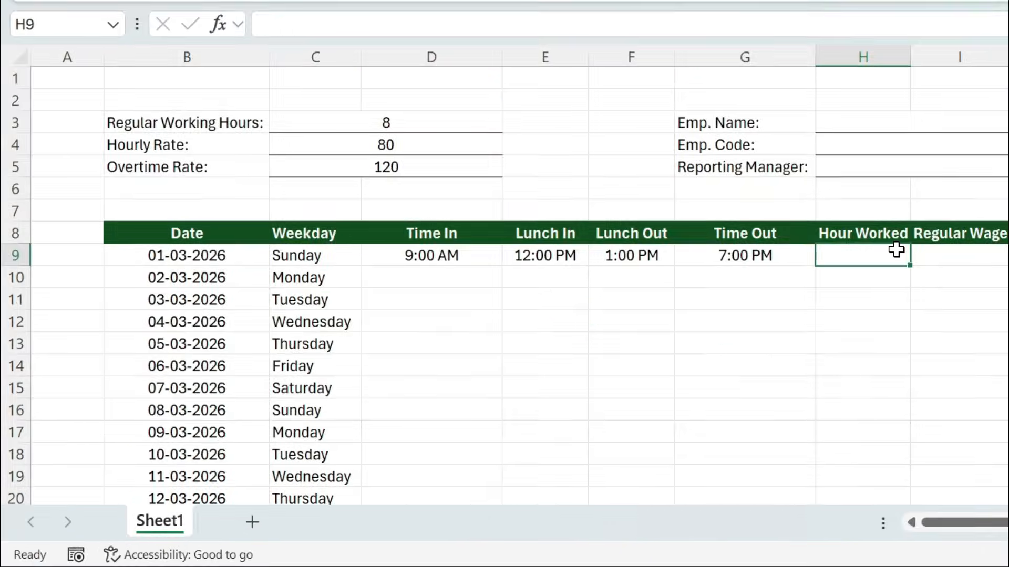
text(=)
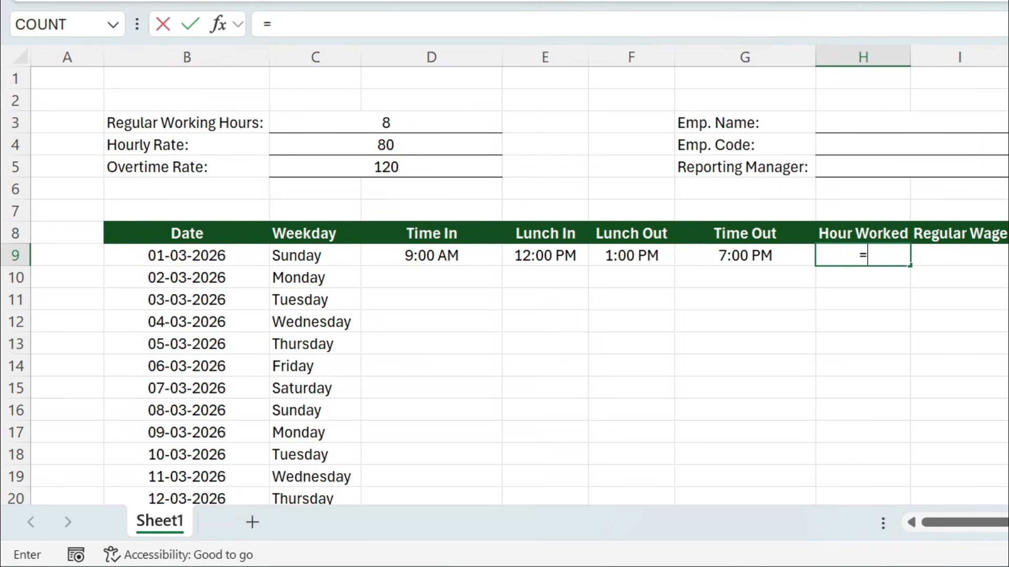
text(()
click(760, 253)
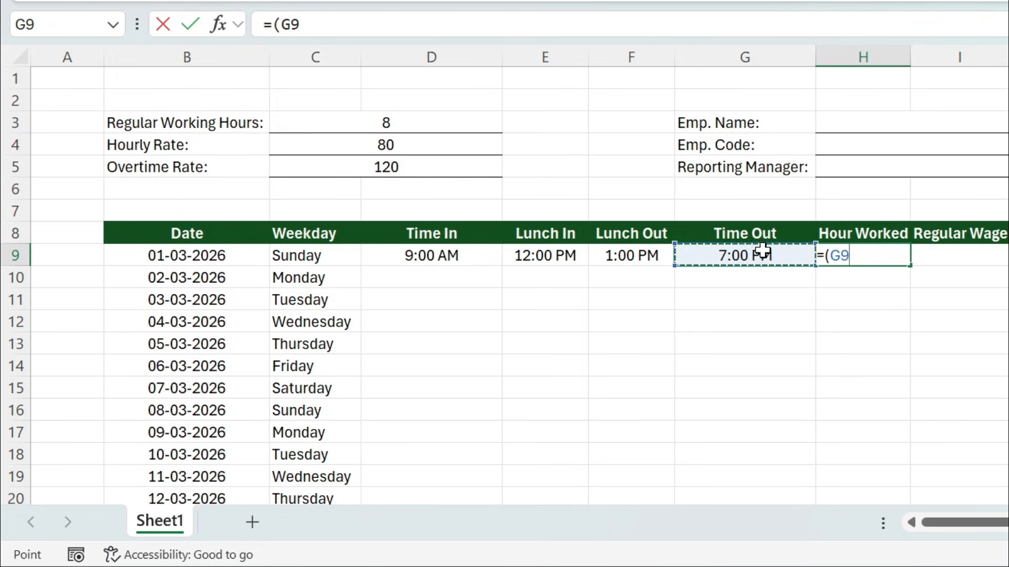
text(-)
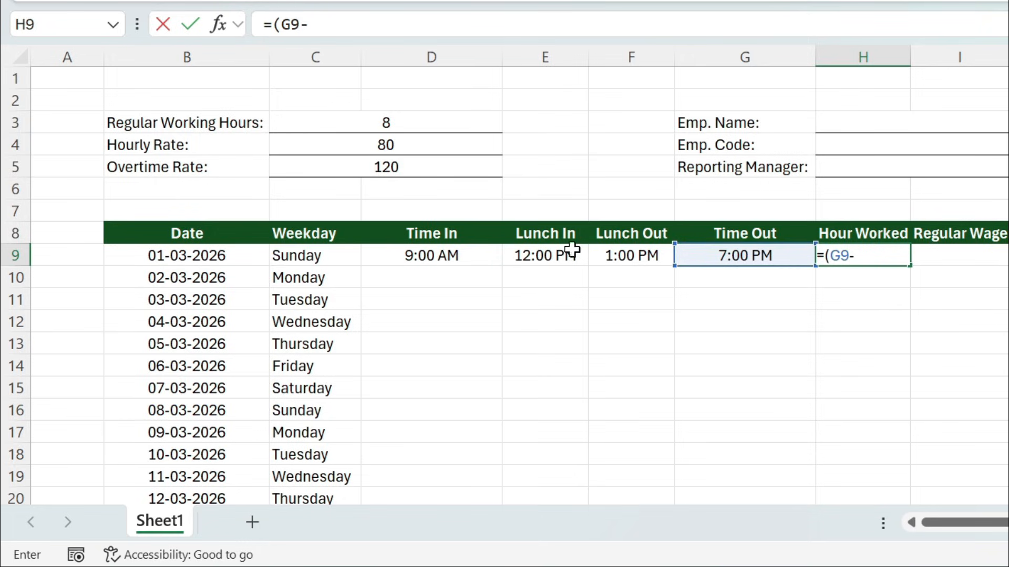
click(459, 254)
text())
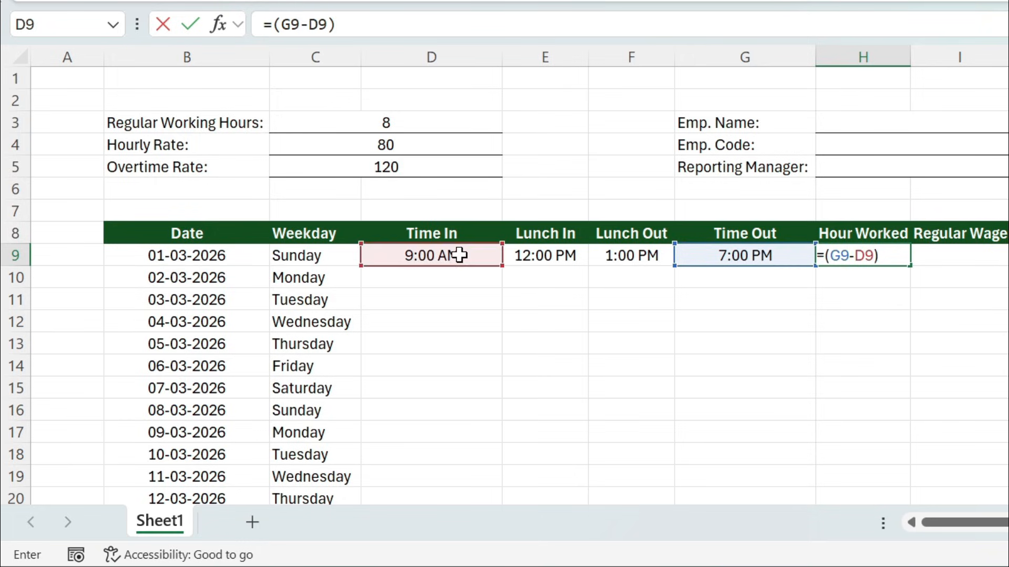
text(-()
click(637, 255)
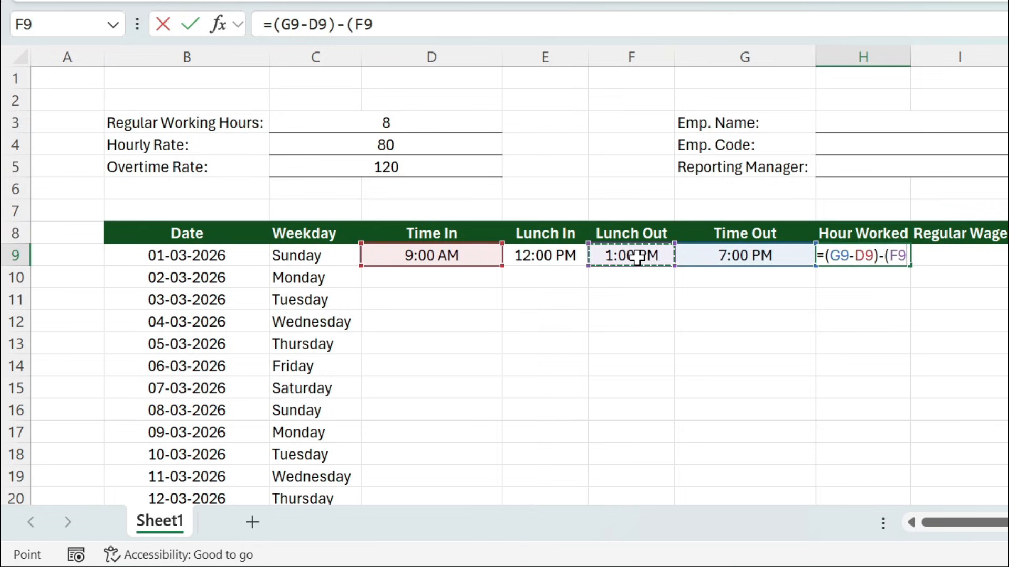
text(-)
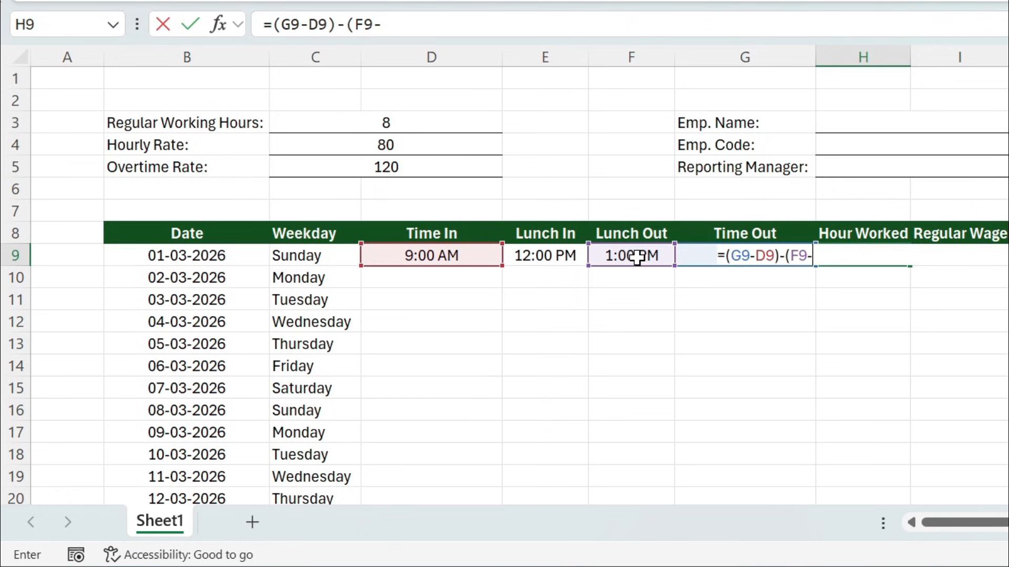
click(537, 255)
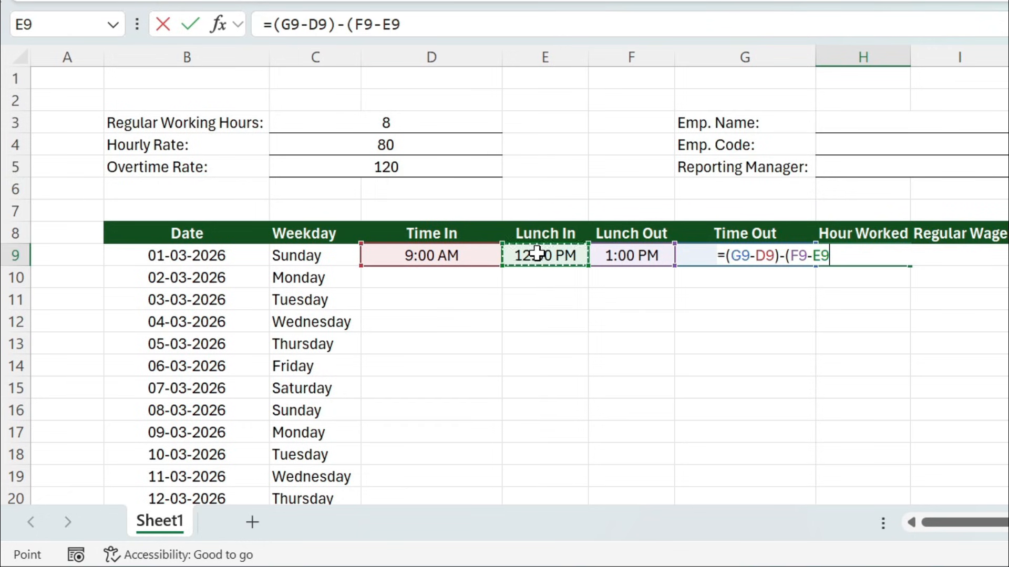
text())
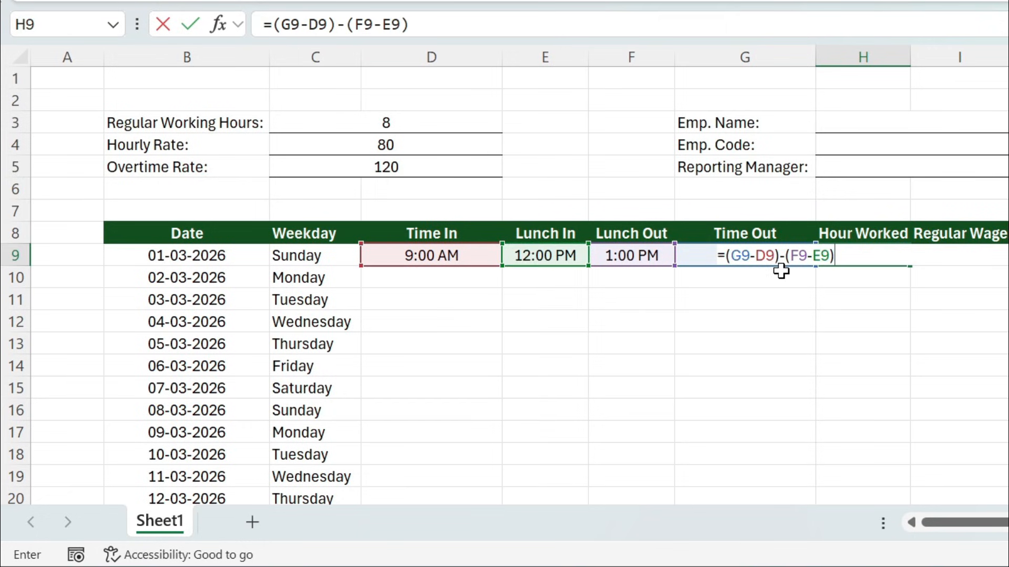
click(725, 256)
text(()
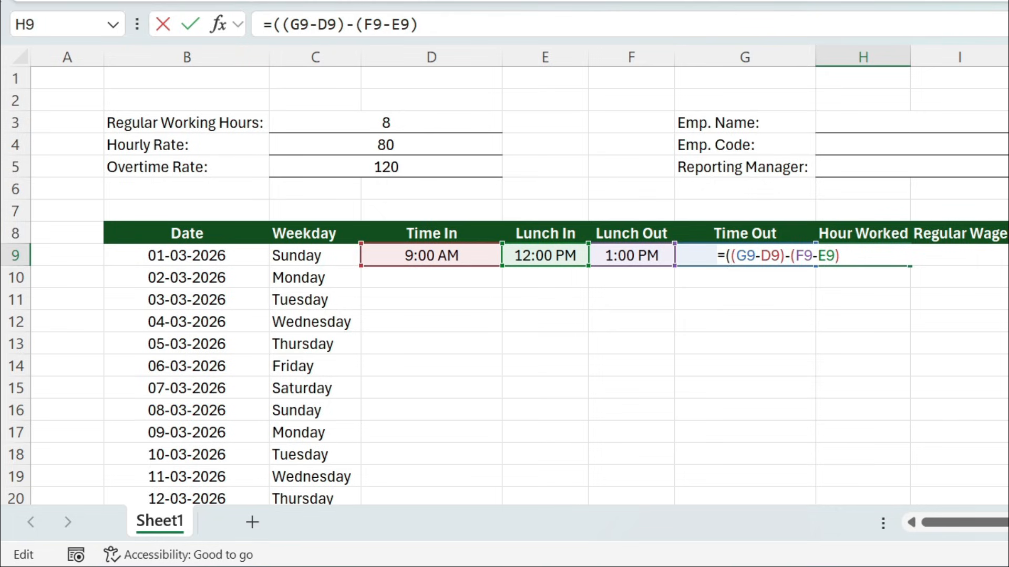
text()*24)
key(Return)
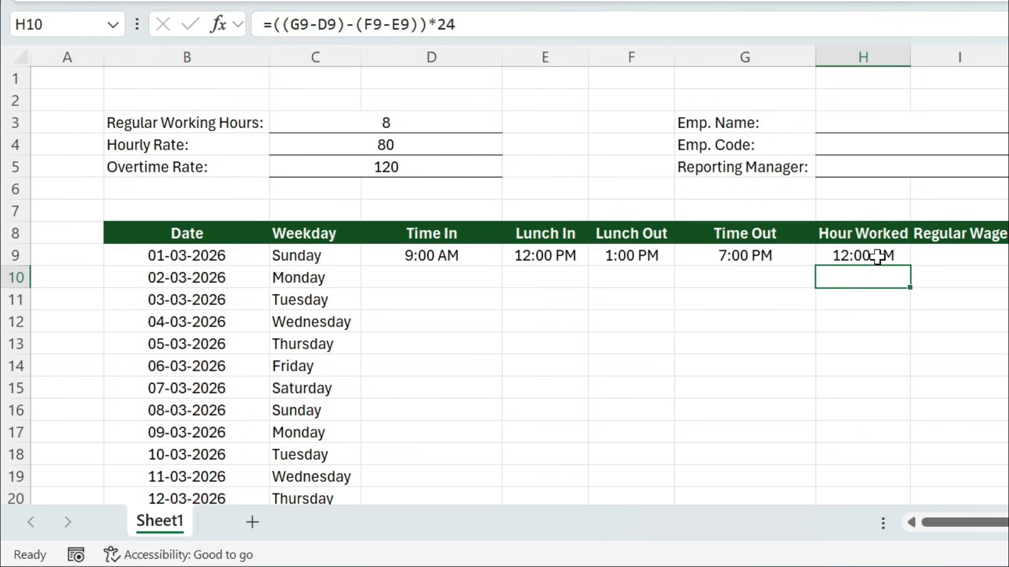
Step: Format the first Hour Worked cell as Number and give it the custom number format 0 "hrs"
click(882, 258)
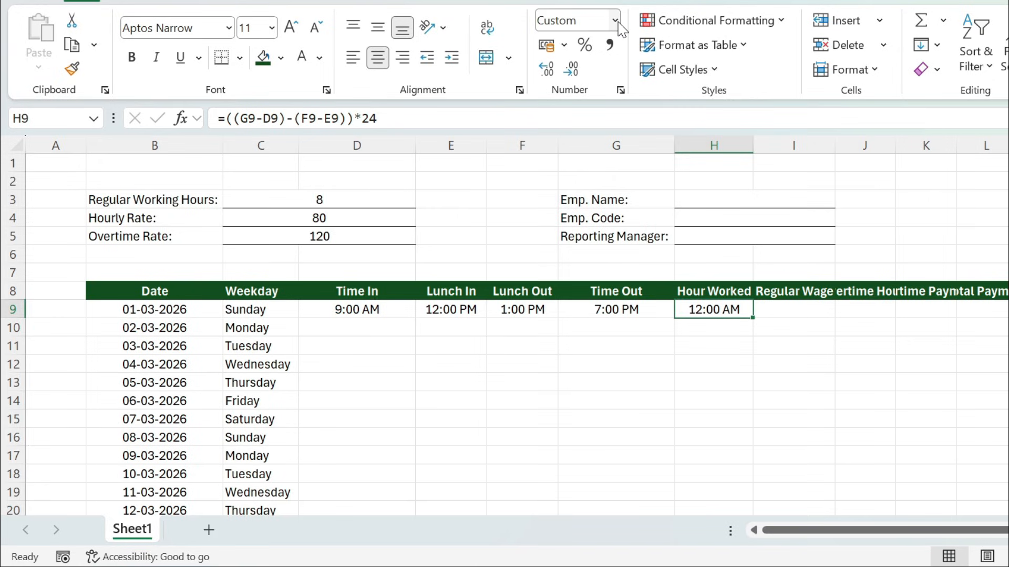
click(614, 21)
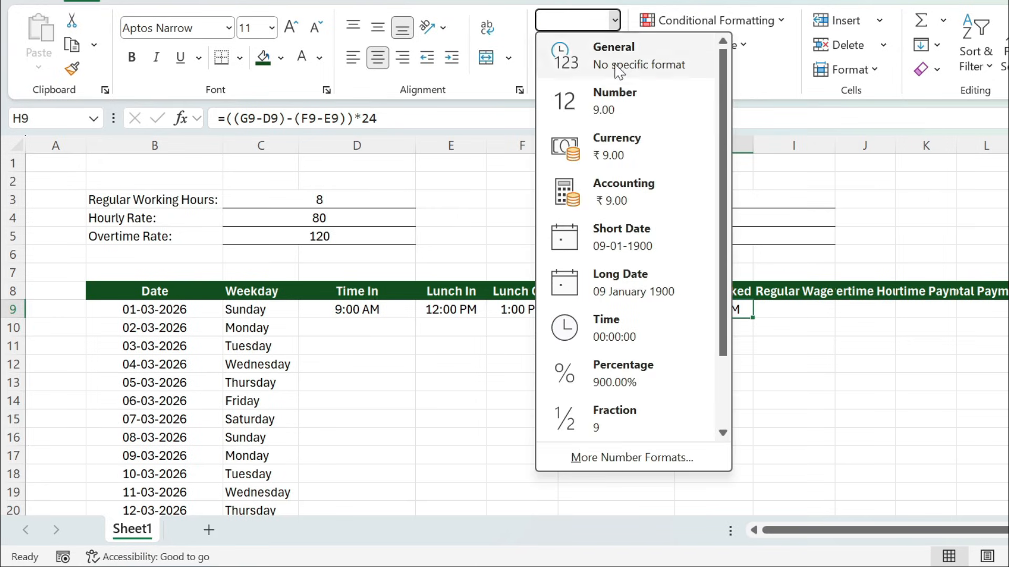
click(618, 102)
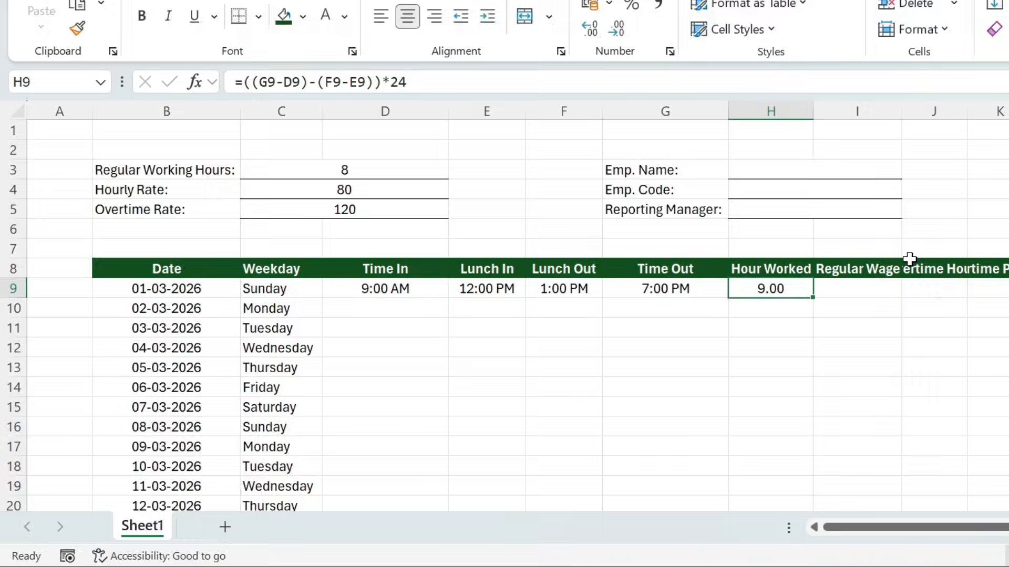
key(ctrl+1)
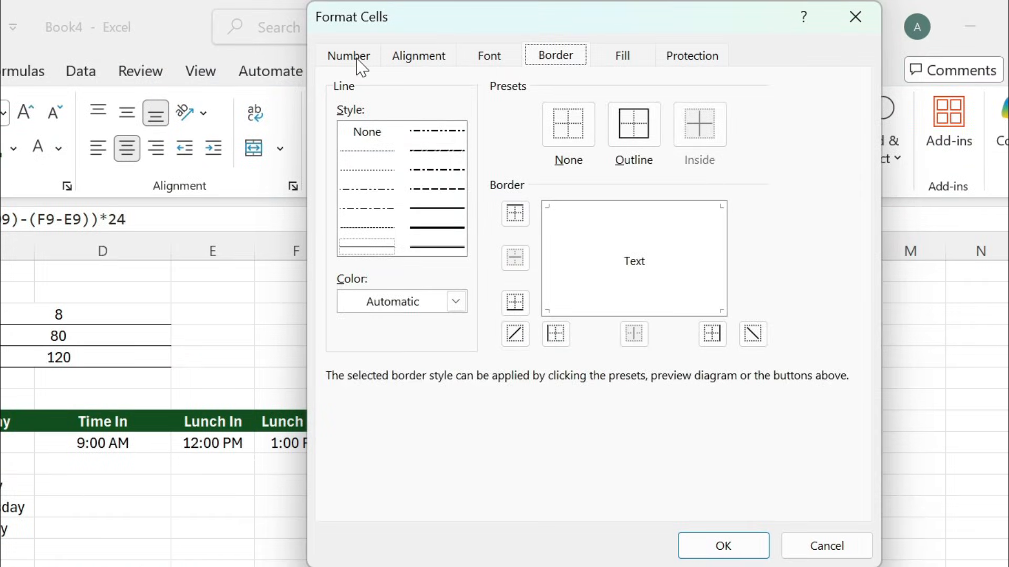
click(507, 44)
click(355, 278)
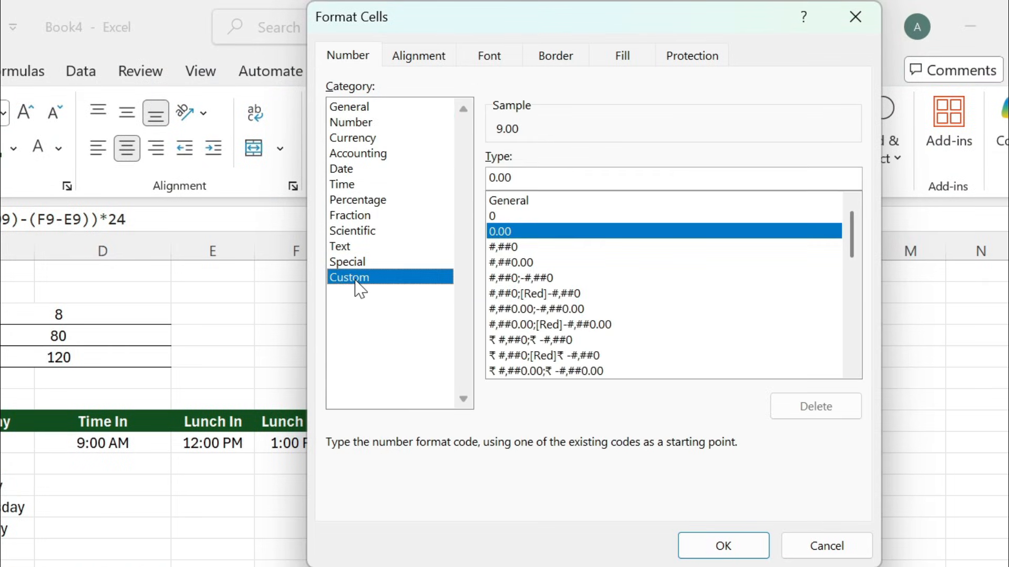
key(BackSpace)
key(BackSpace)
key(BackSpace)
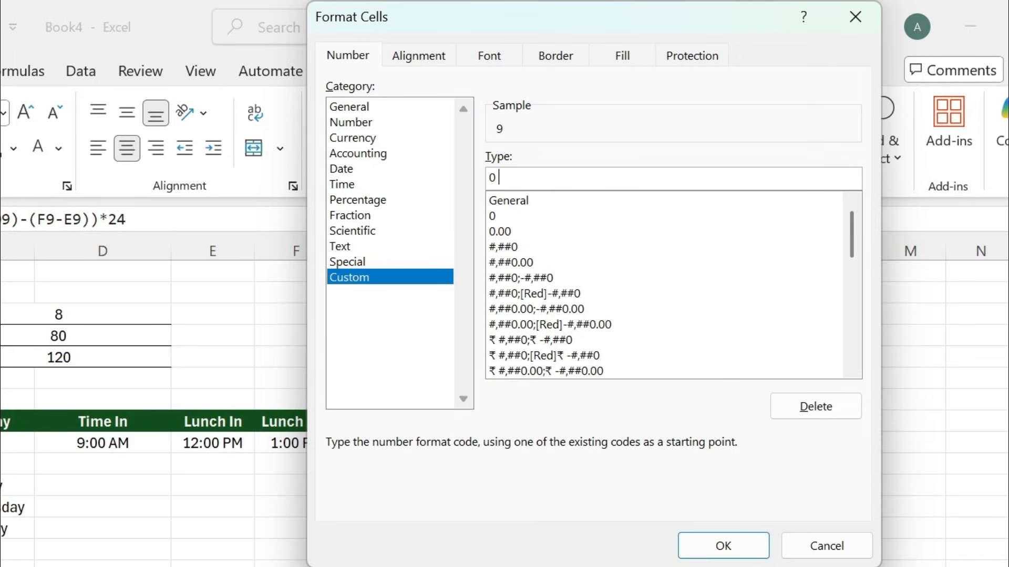
text("hrs")
click(725, 544)
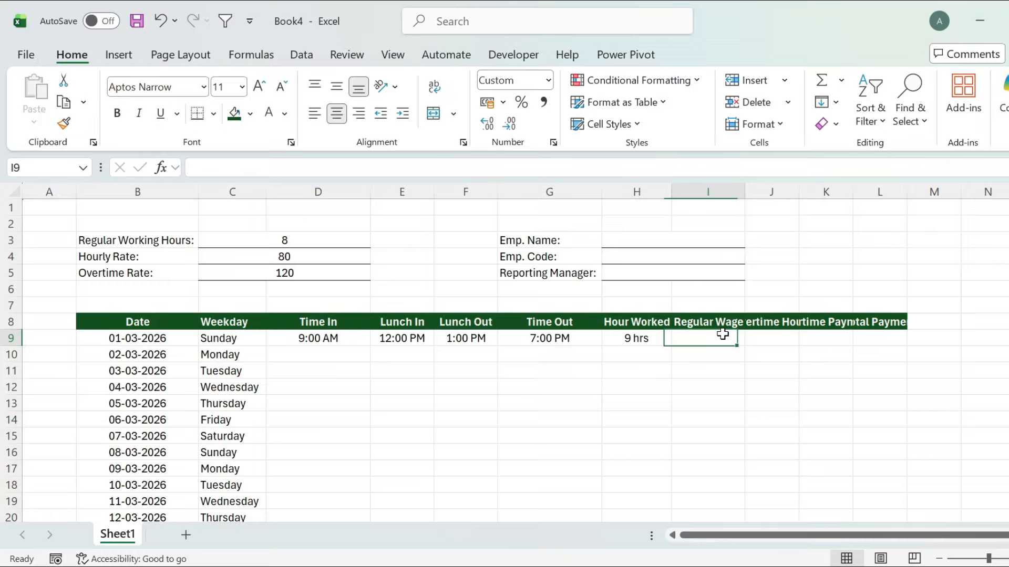
Step: Calculate the first date's Regular Wage in I9 with the formula =IF(H9<=8,H9*$C$4,8*$C$4)
click(632, 436)
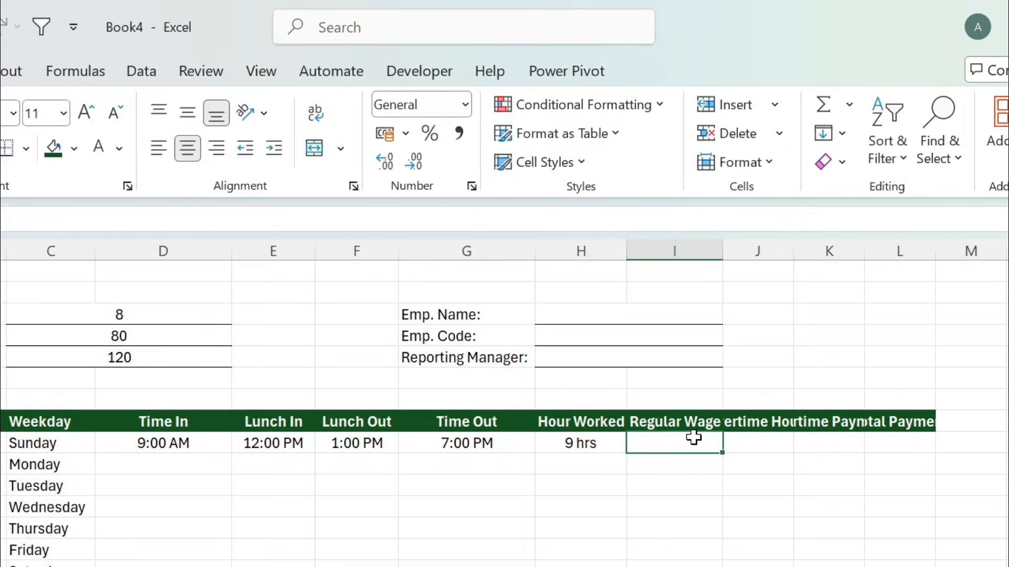
text(=)
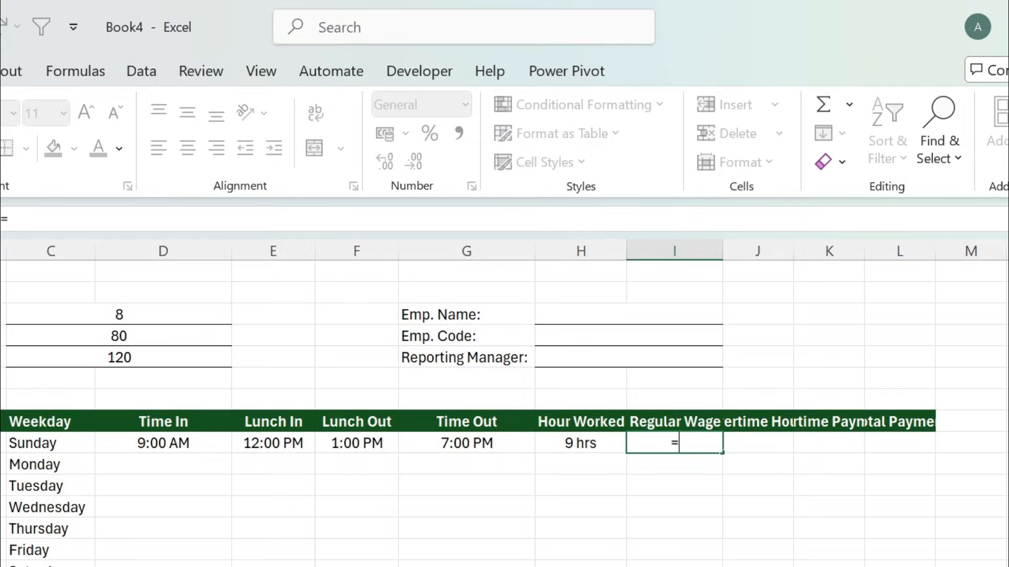
text(if)
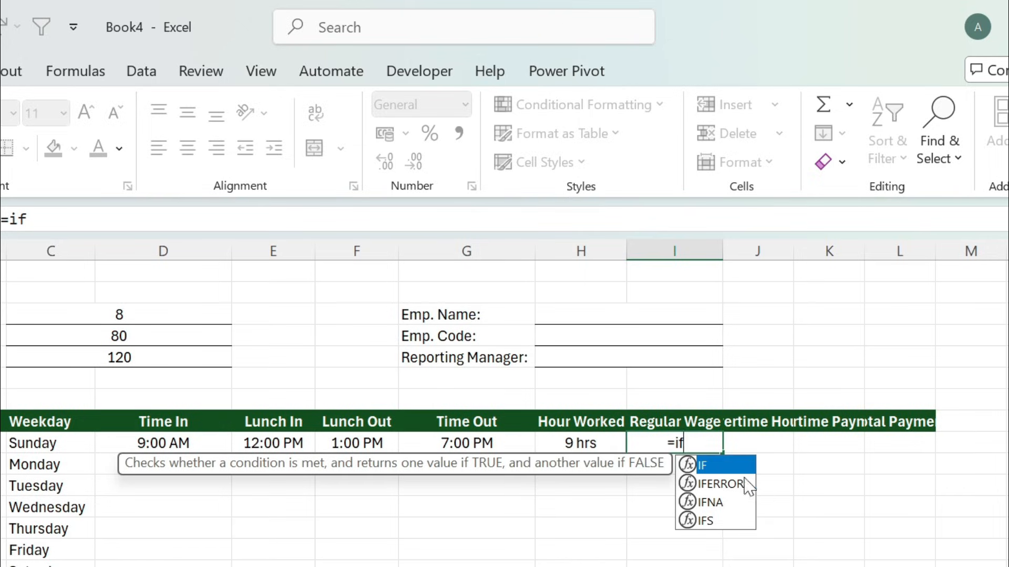
double_click(728, 466)
click(588, 442)
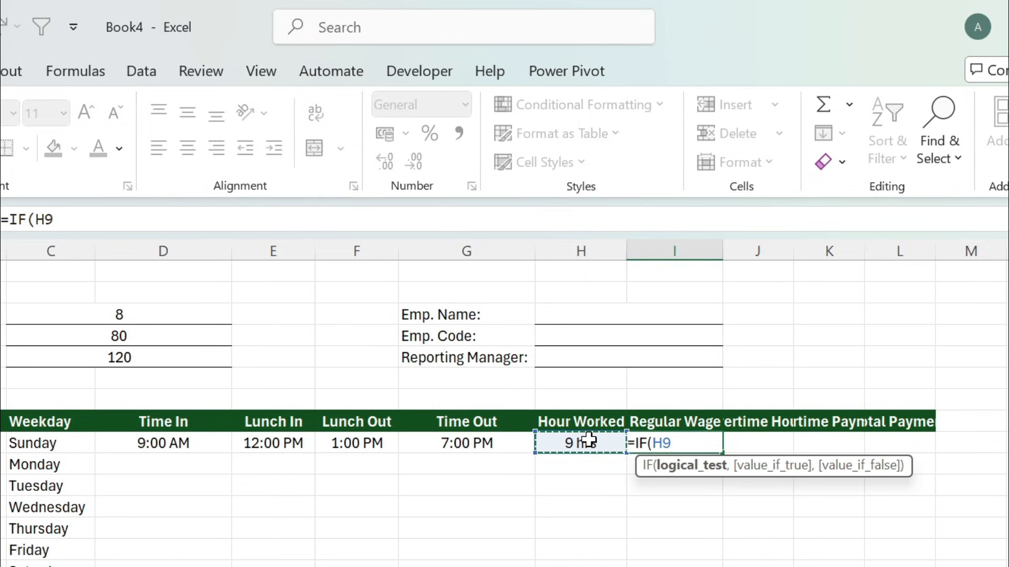
text(<=)
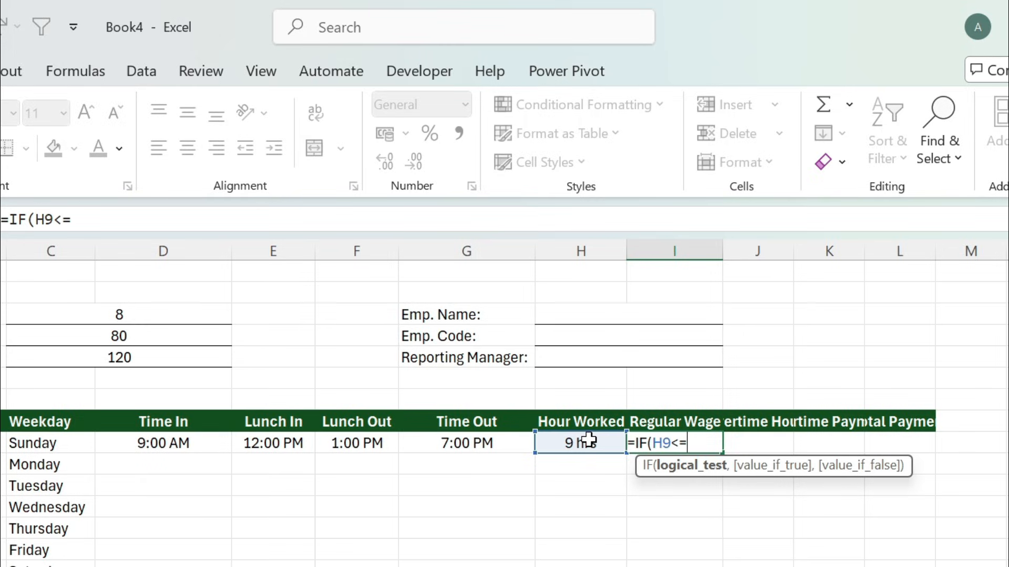
text(8,)
click(587, 440)
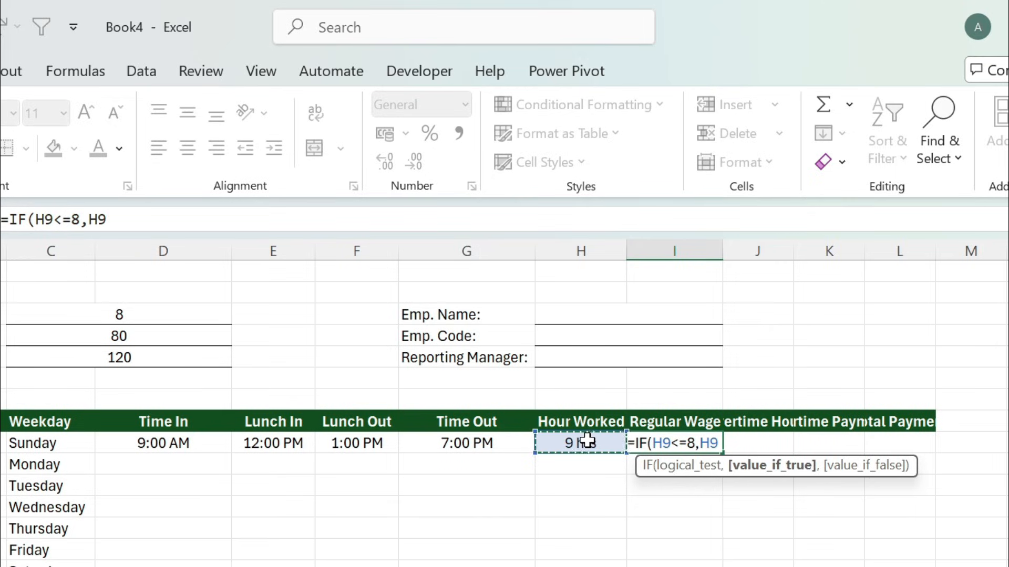
text(*)
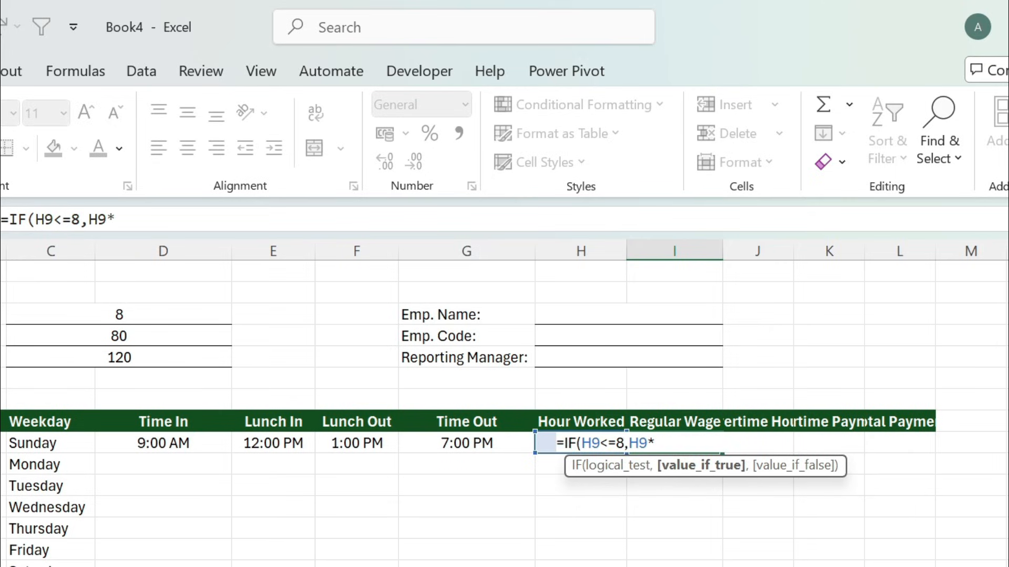
click(193, 335)
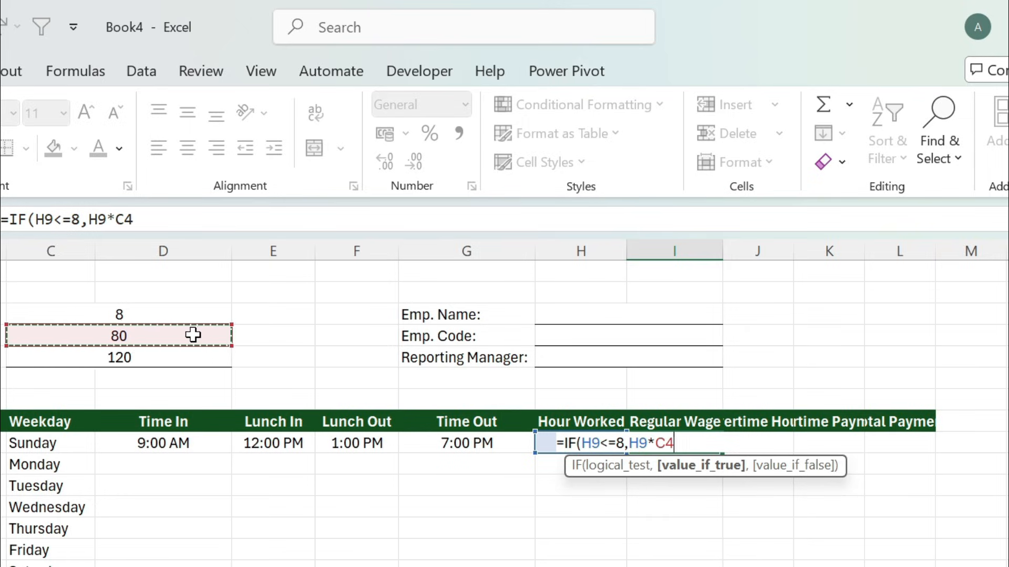
key(F4)
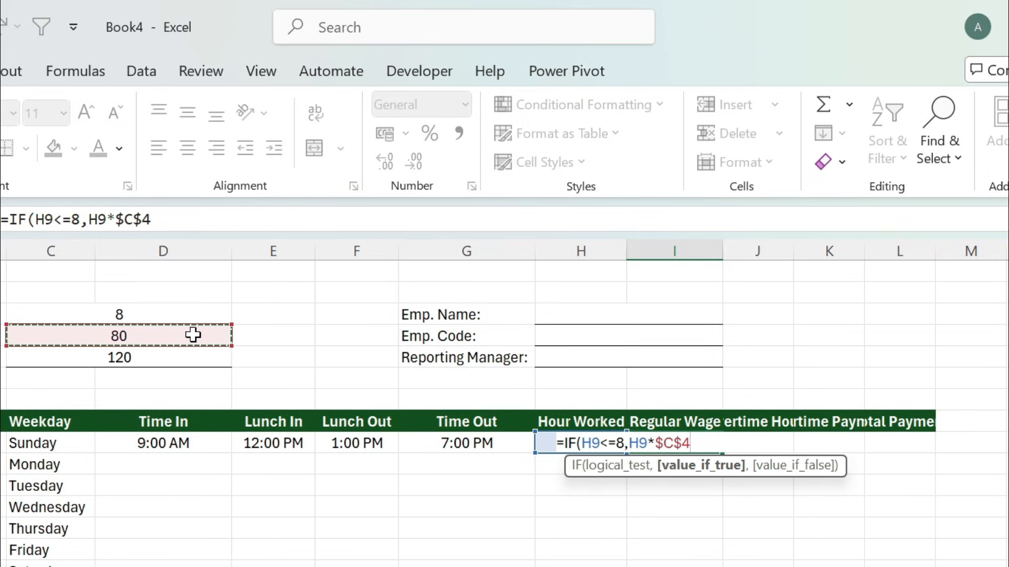
text(,)
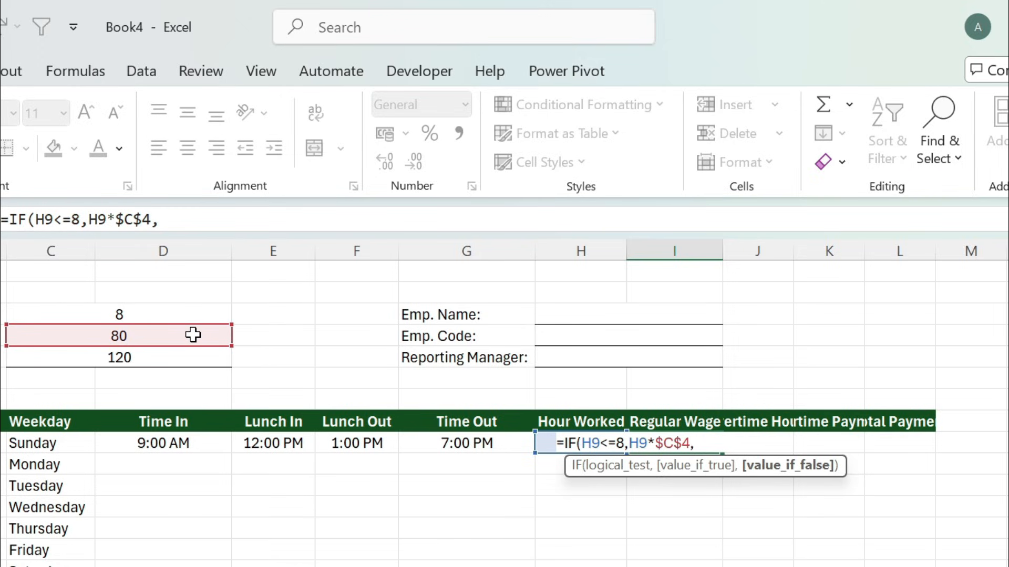
text(8*)
click(97, 337)
key(F4)
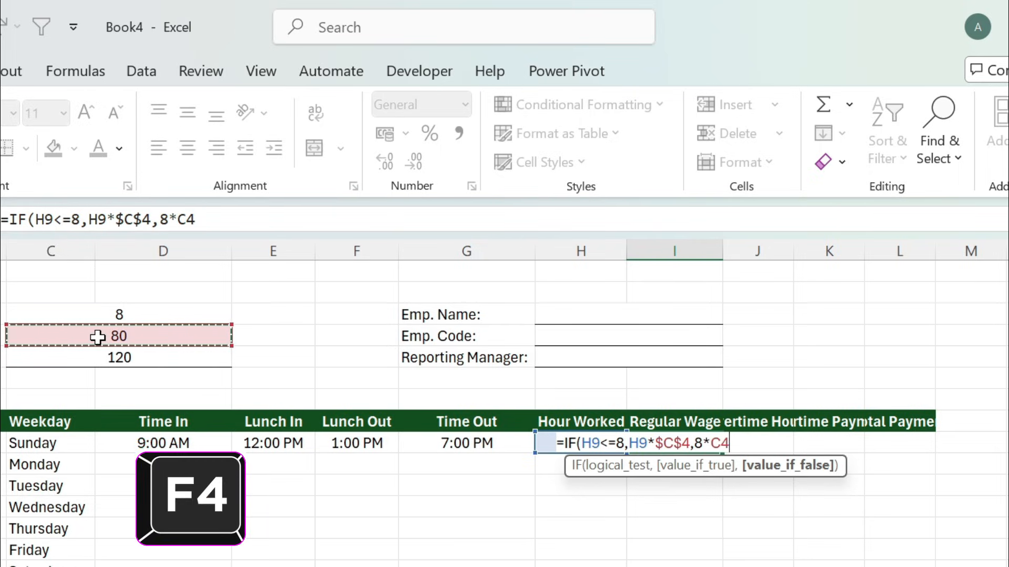
text())
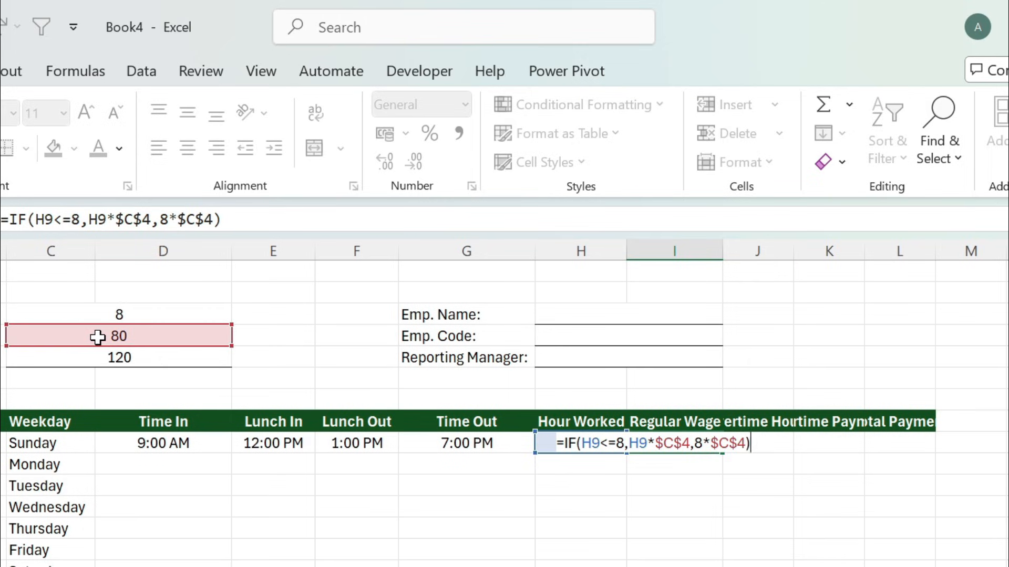
key(Return)
click(684, 442)
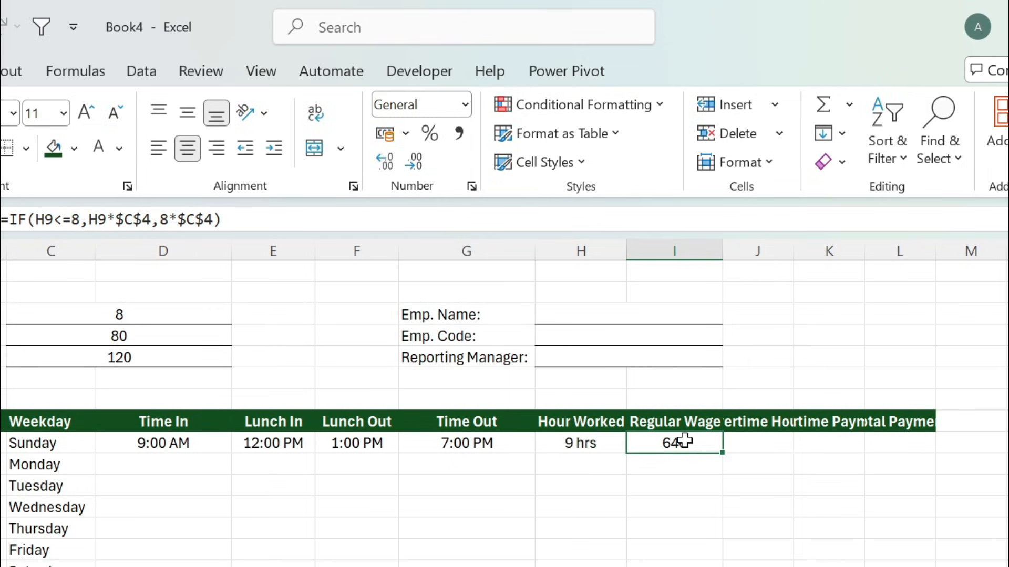
click(614, 441)
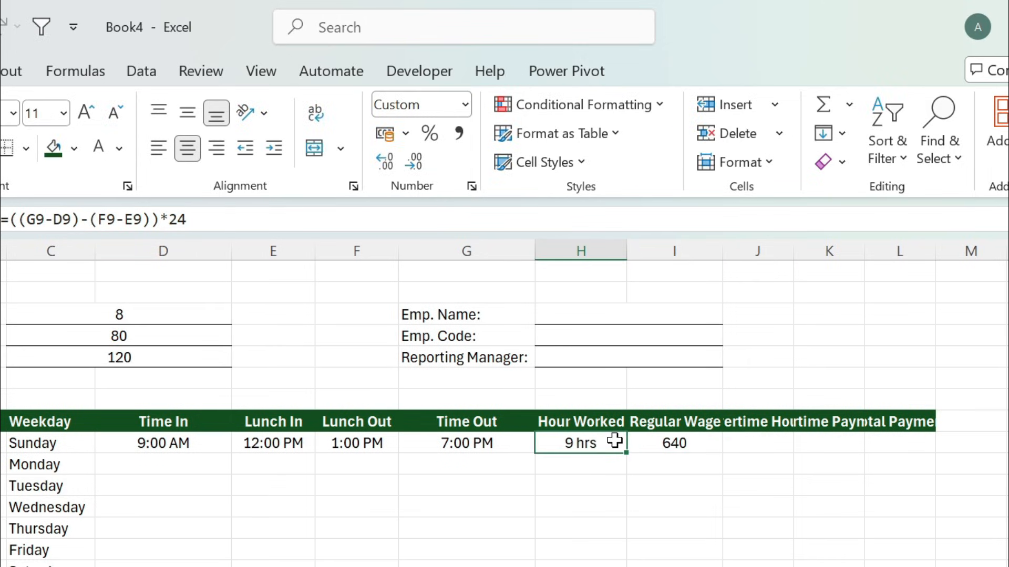
click(675, 446)
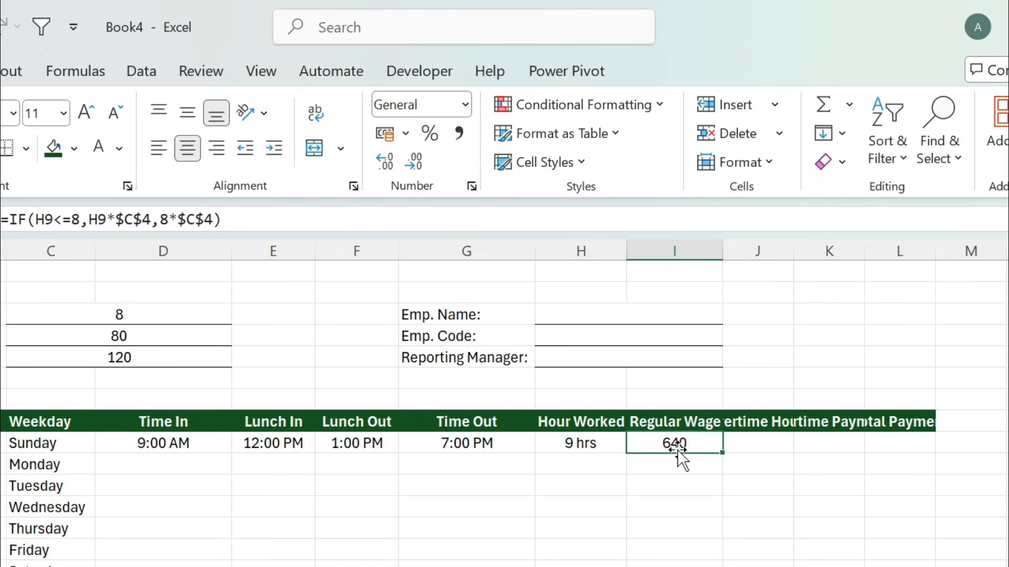
click(612, 441)
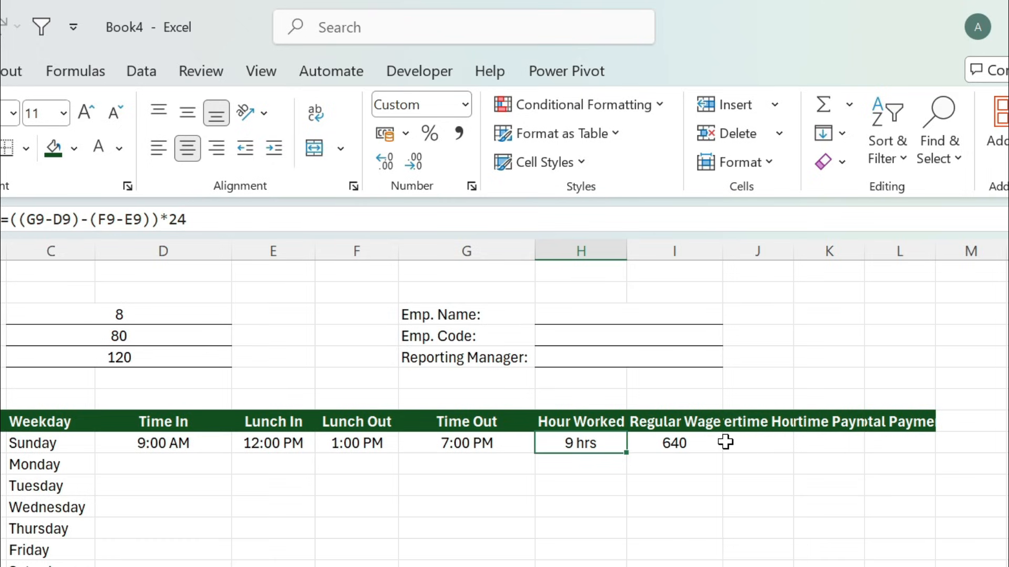
click(699, 443)
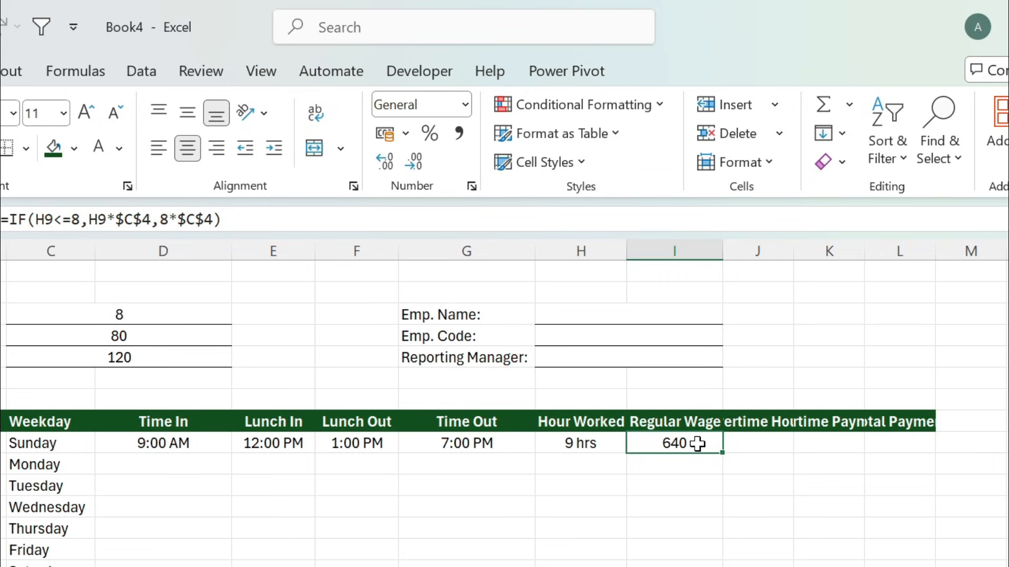
Step: Fit the Overtime Hours column to its header and calculate the first date's overtime in J9 with =H9-$C$3
double_click(794, 251)
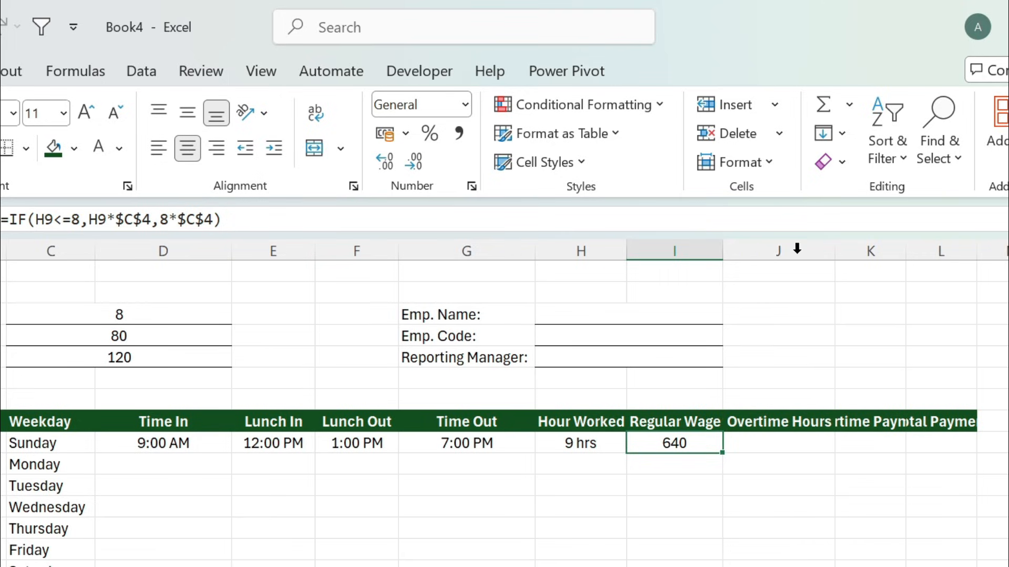
click(778, 446)
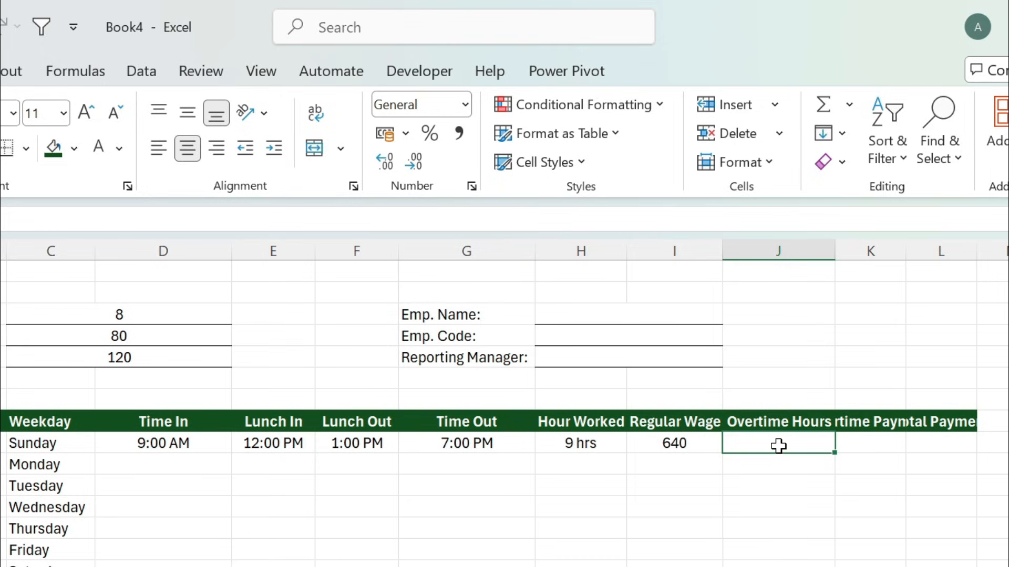
text(=)
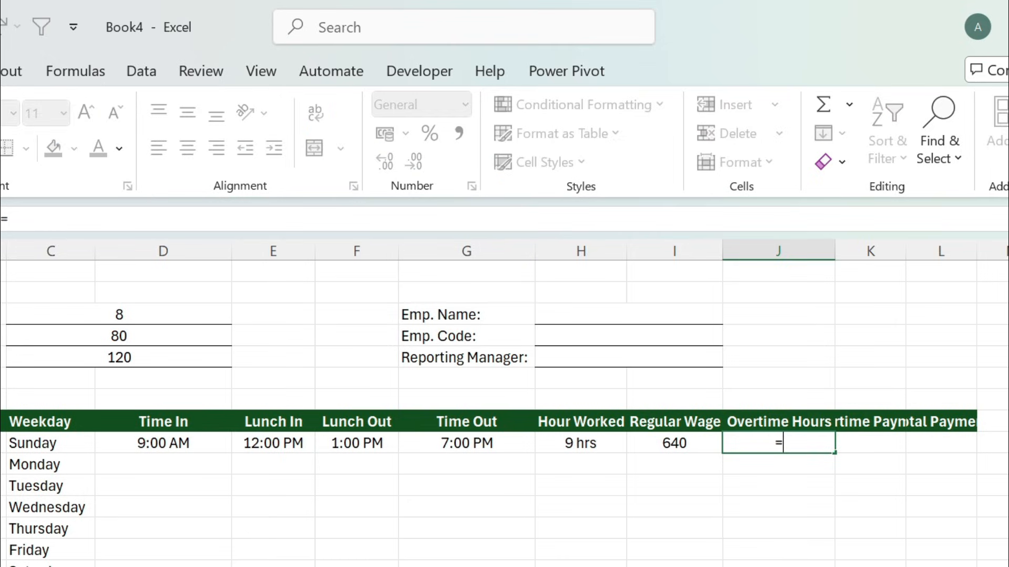
click(604, 446)
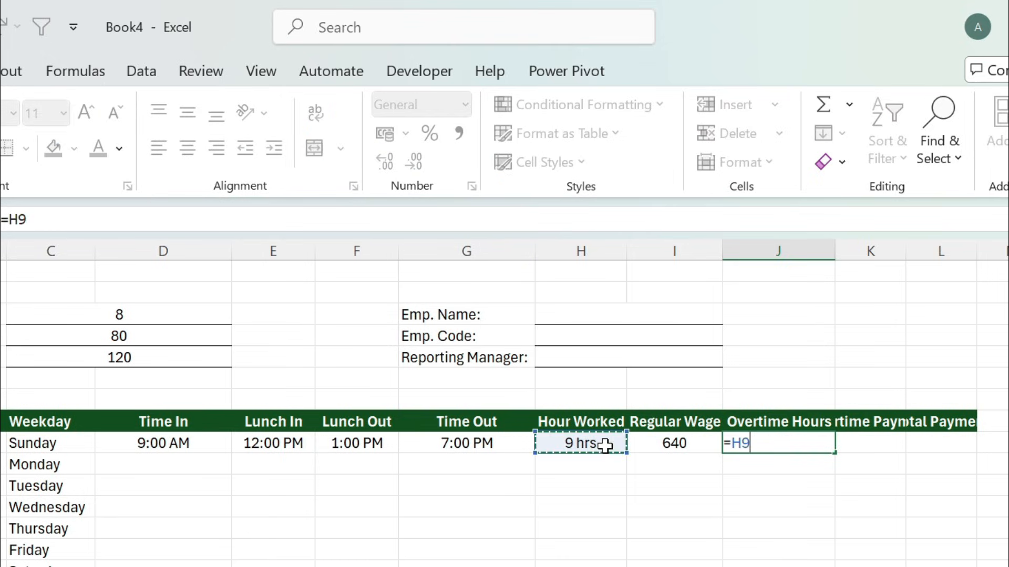
text(-)
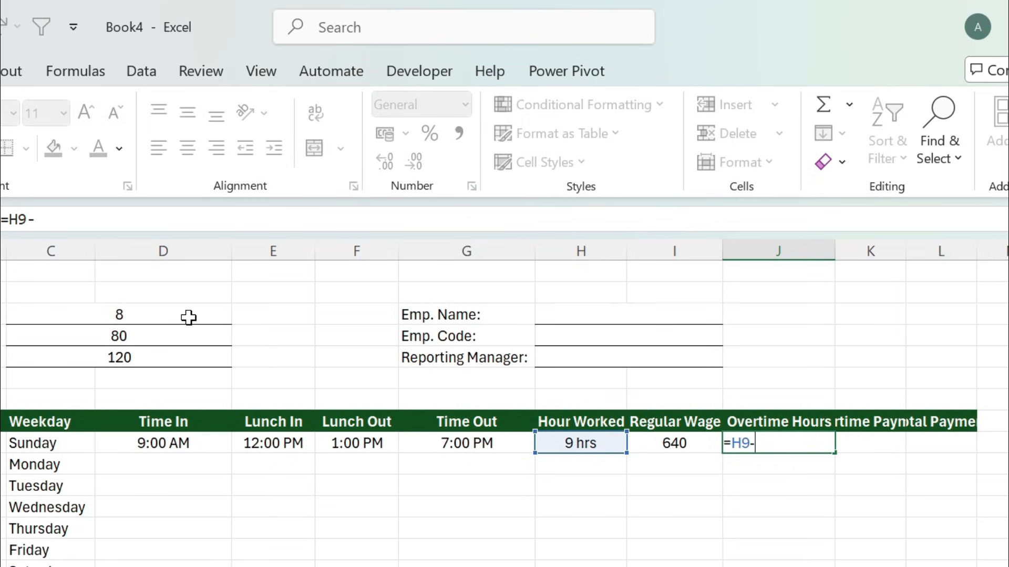
click(188, 317)
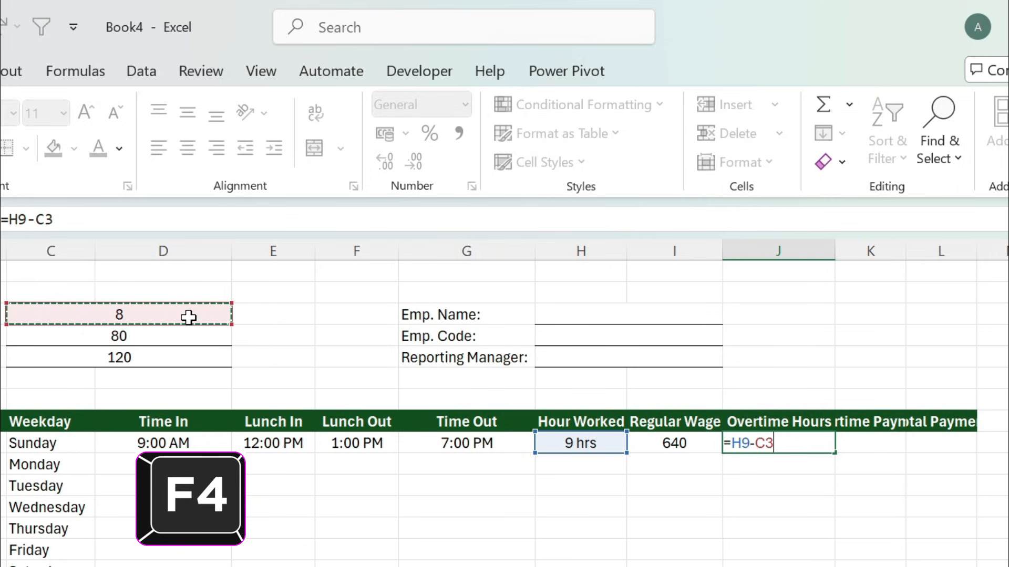
key(F4)
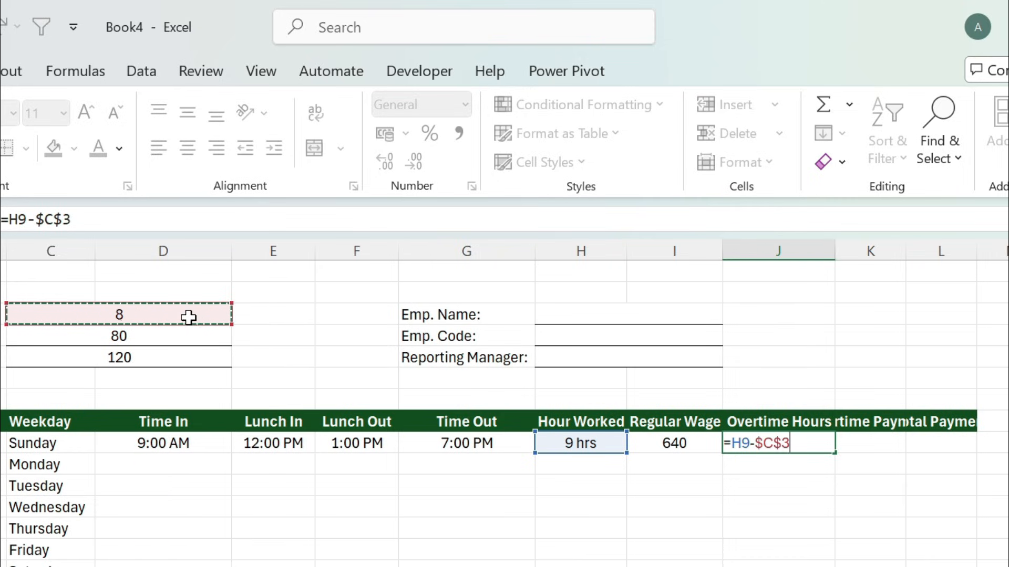
key(Return)
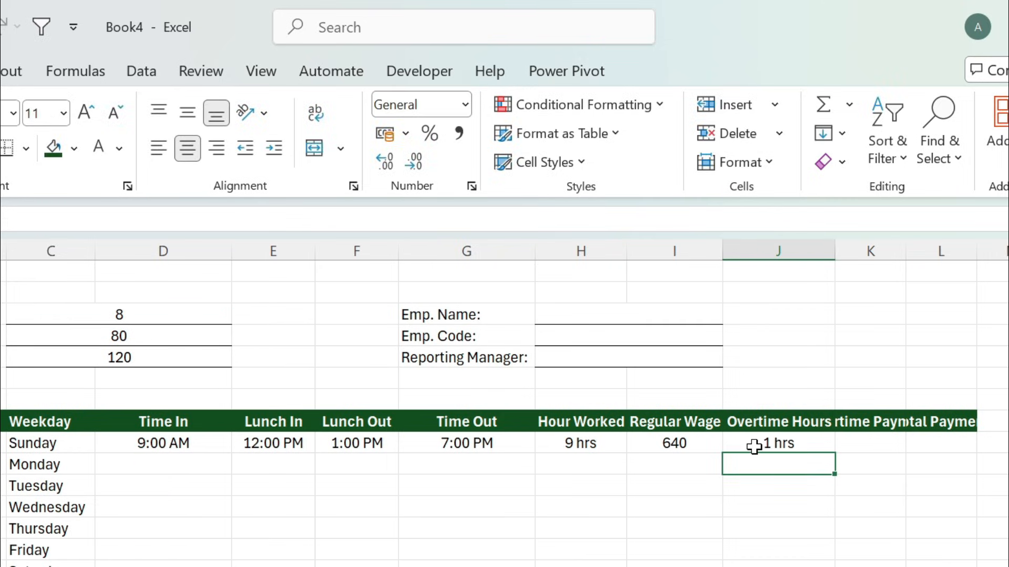
click(754, 446)
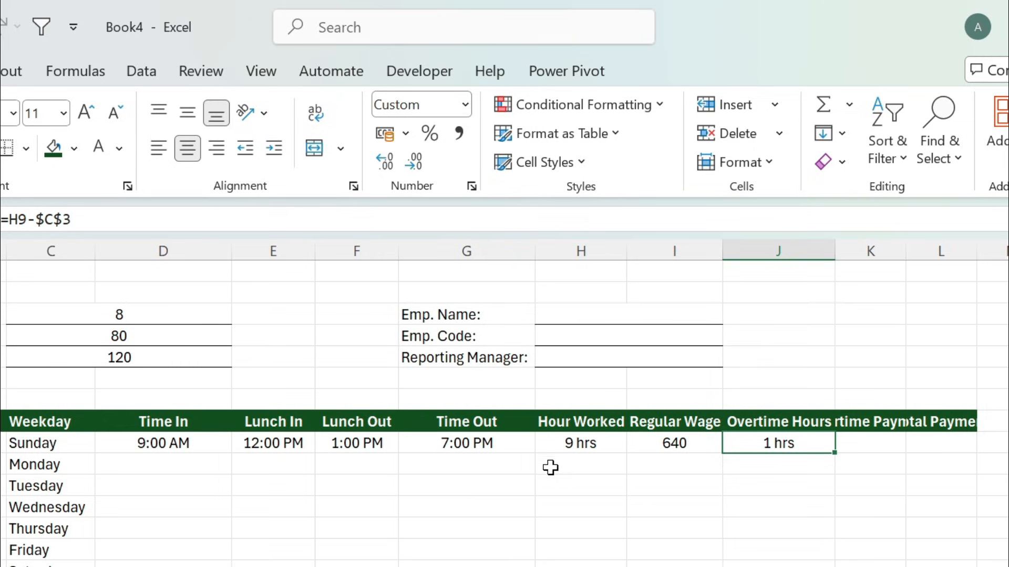
Step: Change the Time Out of the first date row to 5:00 PM
click(484, 441)
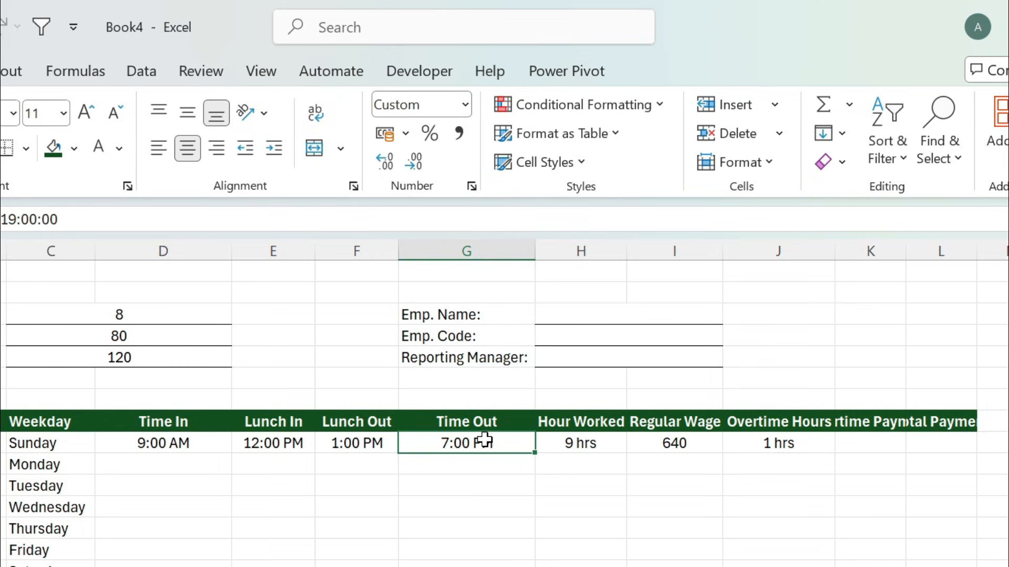
text(5)
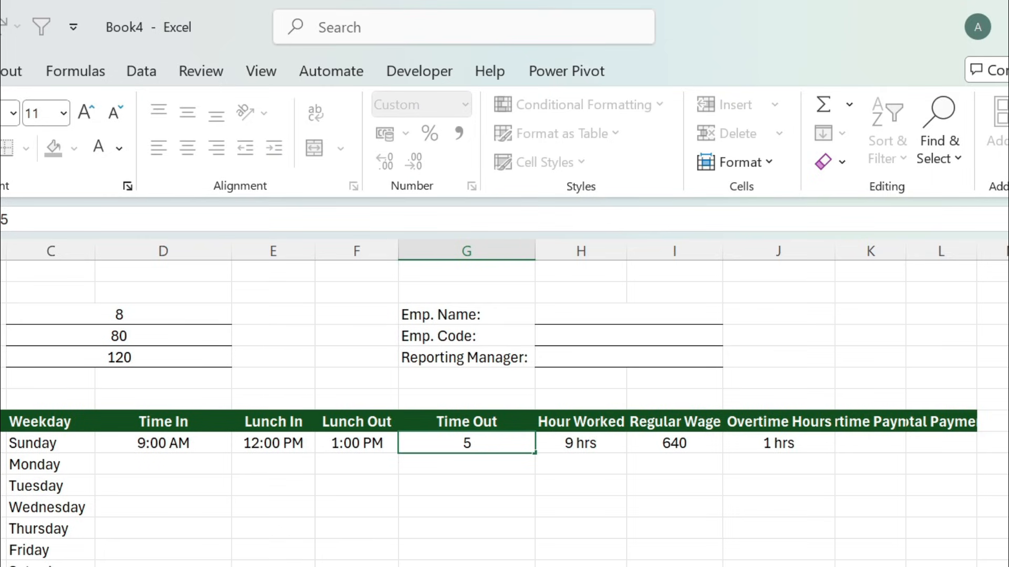
text(:00 PM)
key(Return)
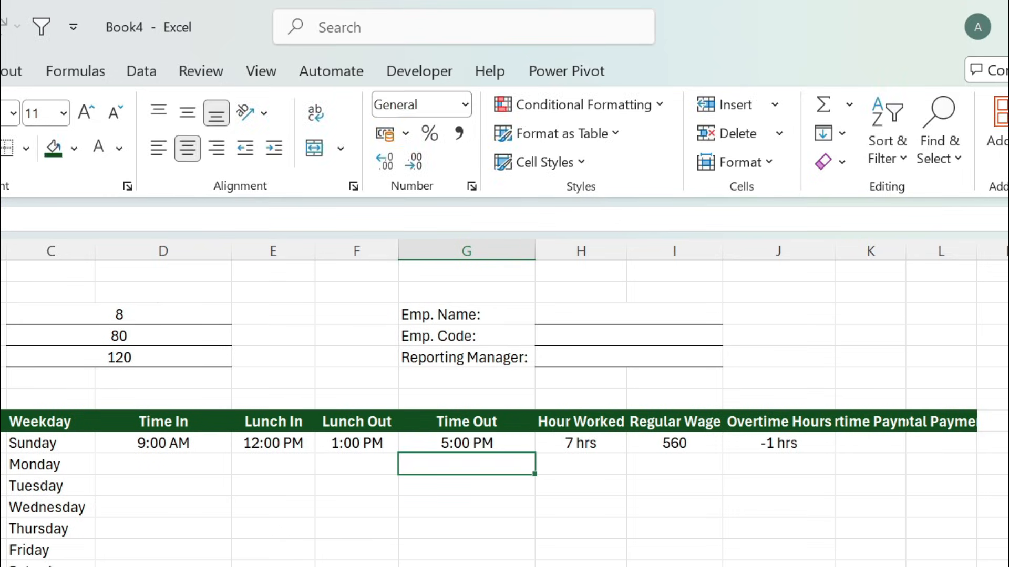
Step: Change the first date's Overtime Hours formula in J9 to =IF(H9-$C$3<0,0,H9-$C$3)
click(804, 448)
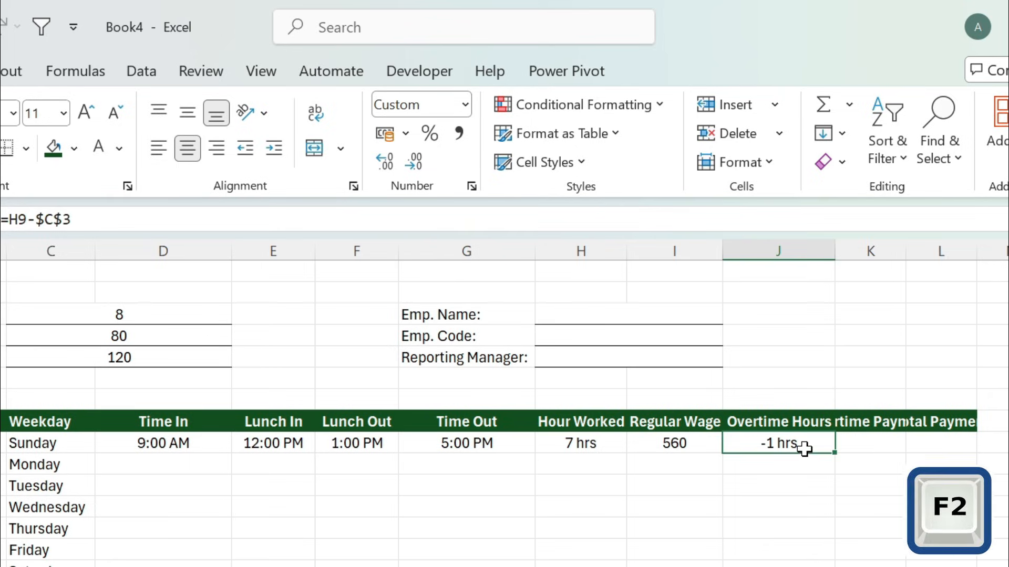
key(F2)
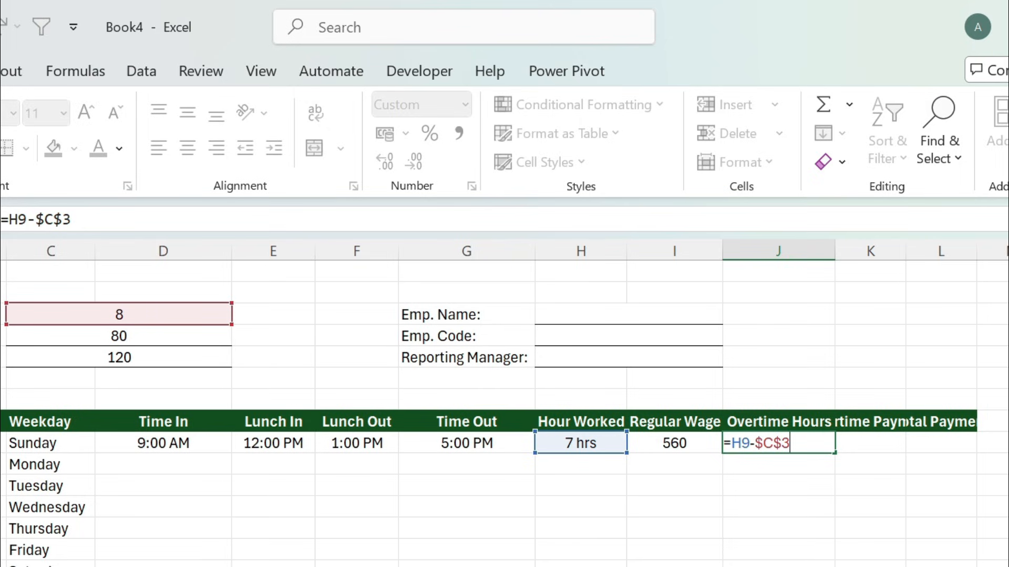
text(IF)
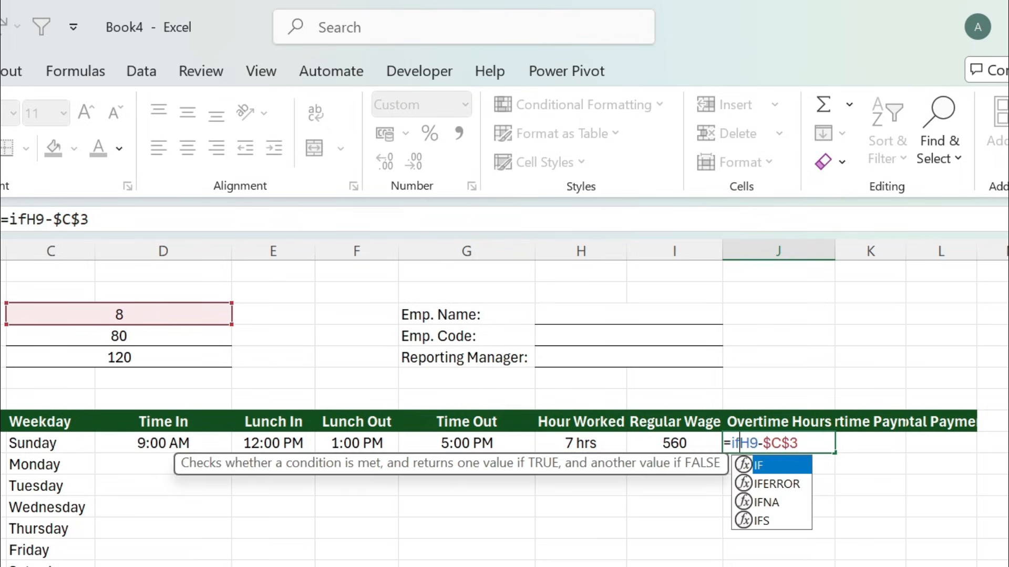
text((H9-$C$3)
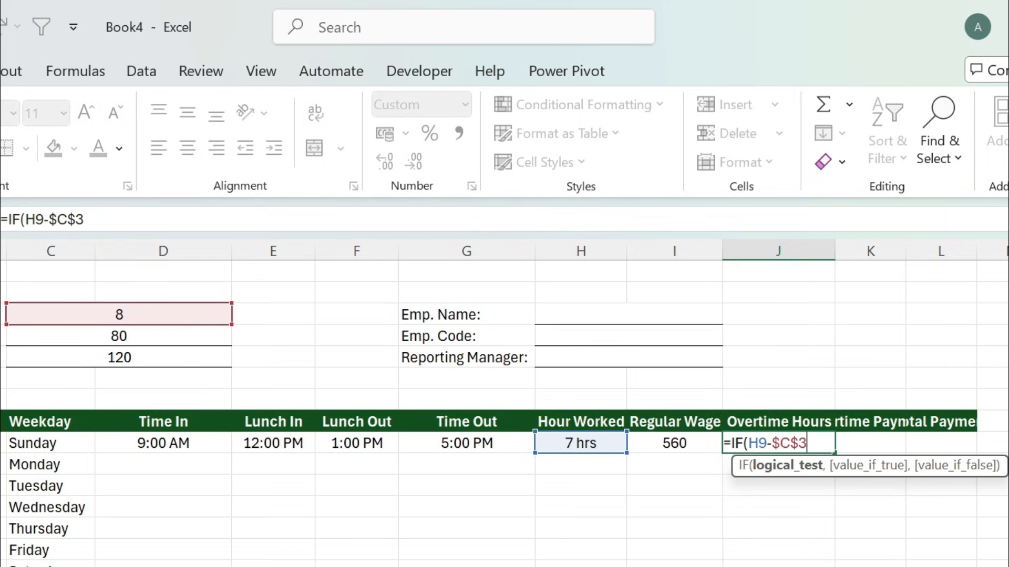
text(<0,)
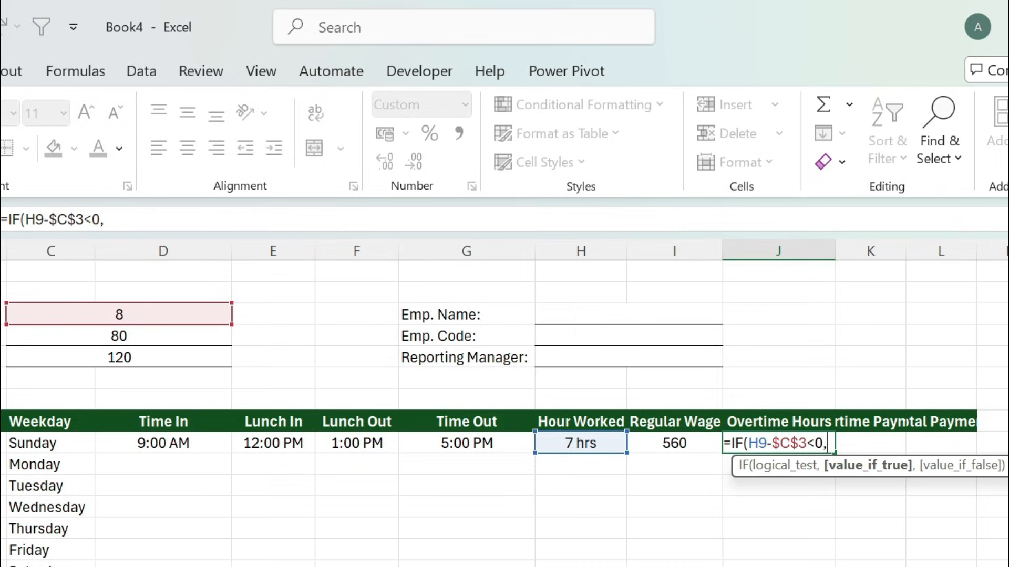
text(0)
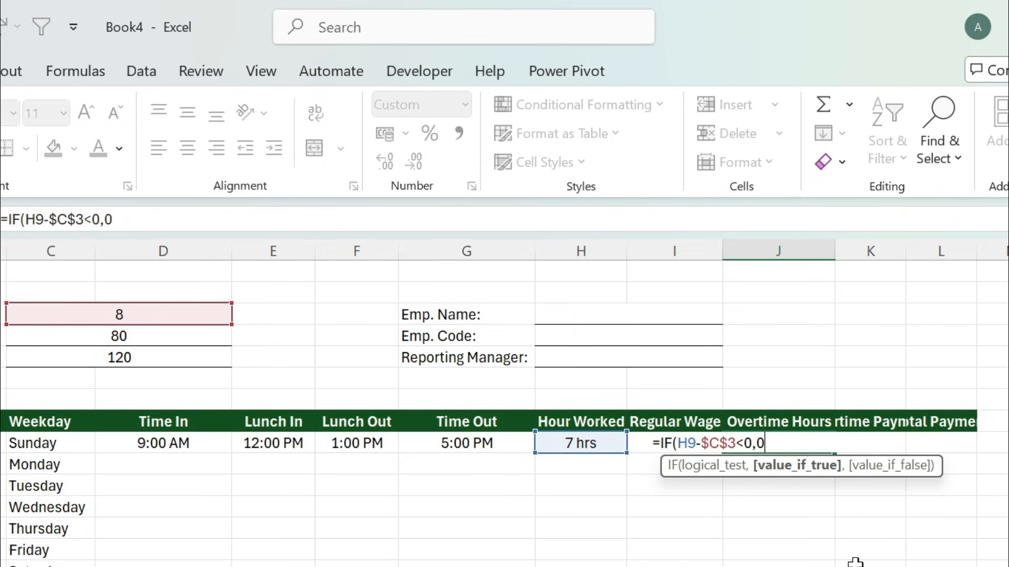
text(,)
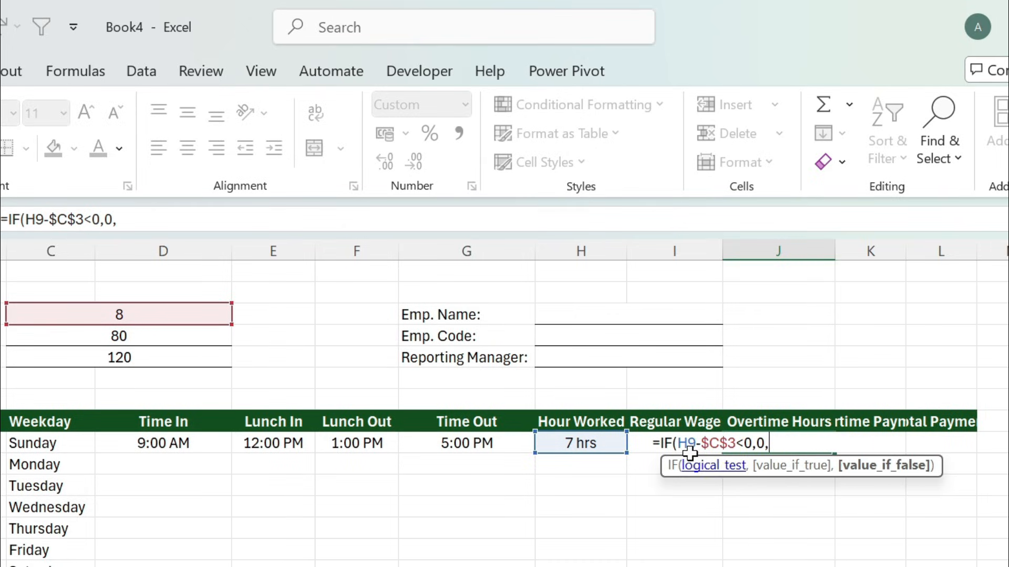
drag(677, 443, 736, 443)
key(ctrl+c)
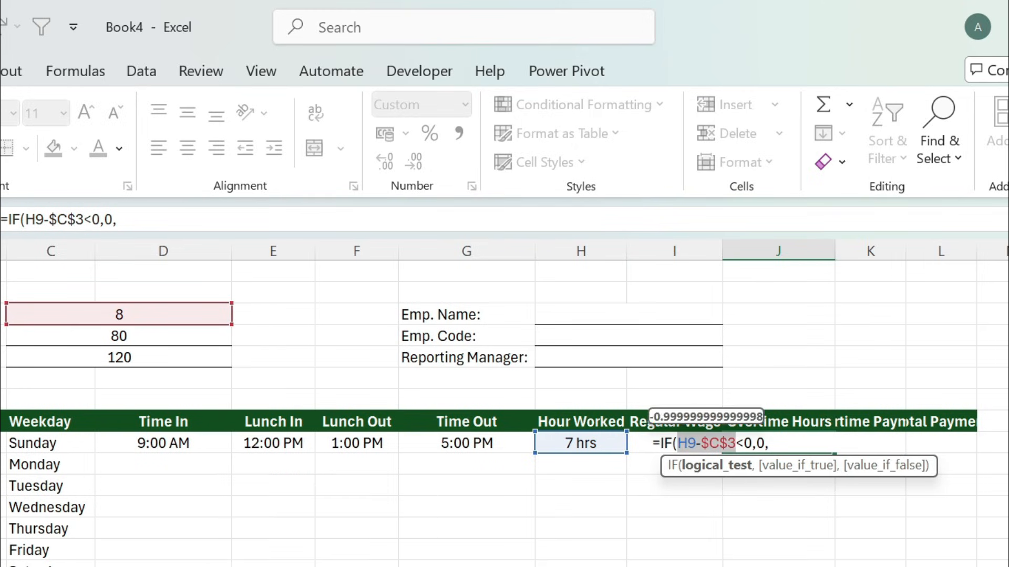
click(769, 444)
key(ctrl+v)
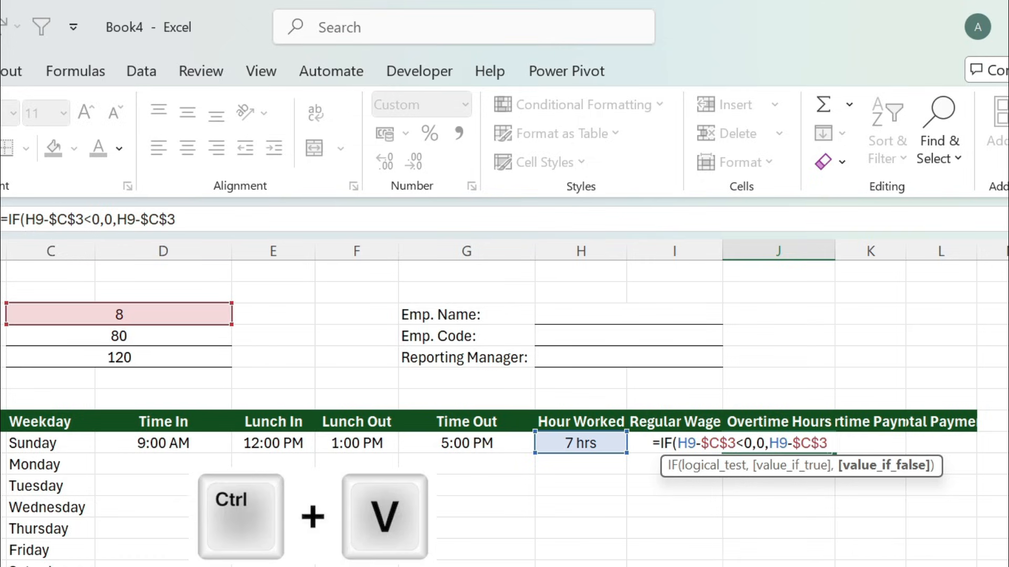
text())
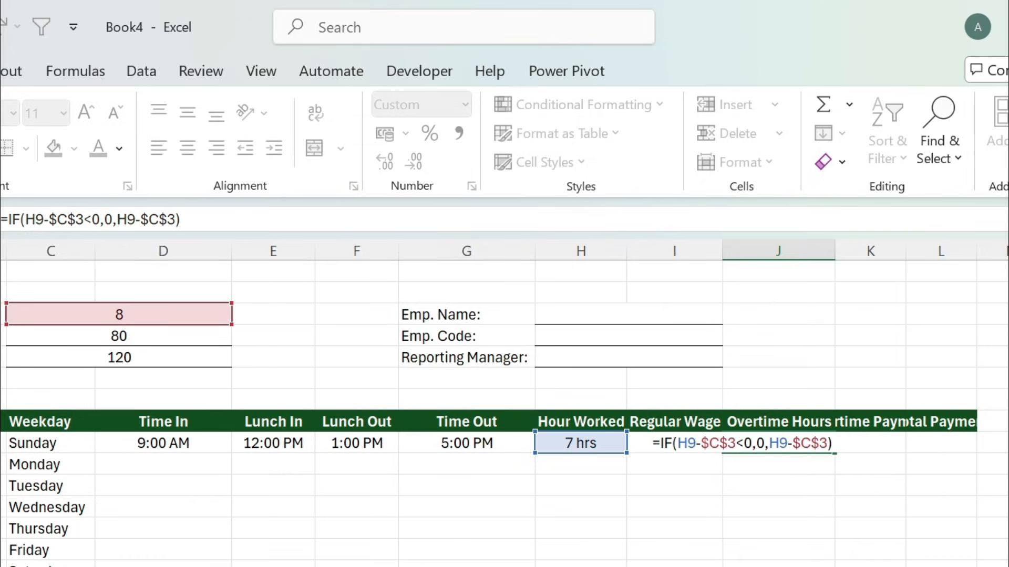
key(Return)
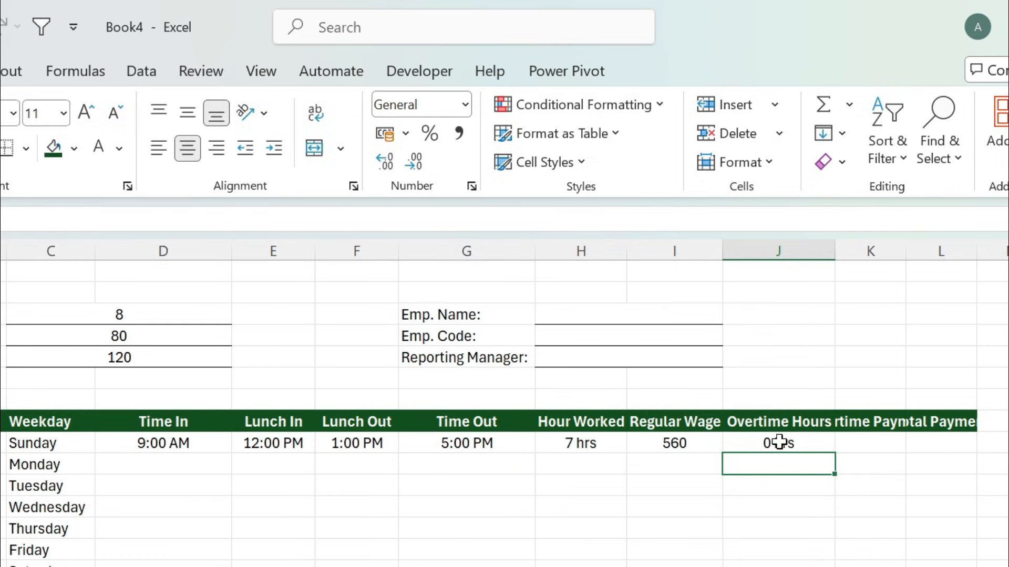
click(804, 445)
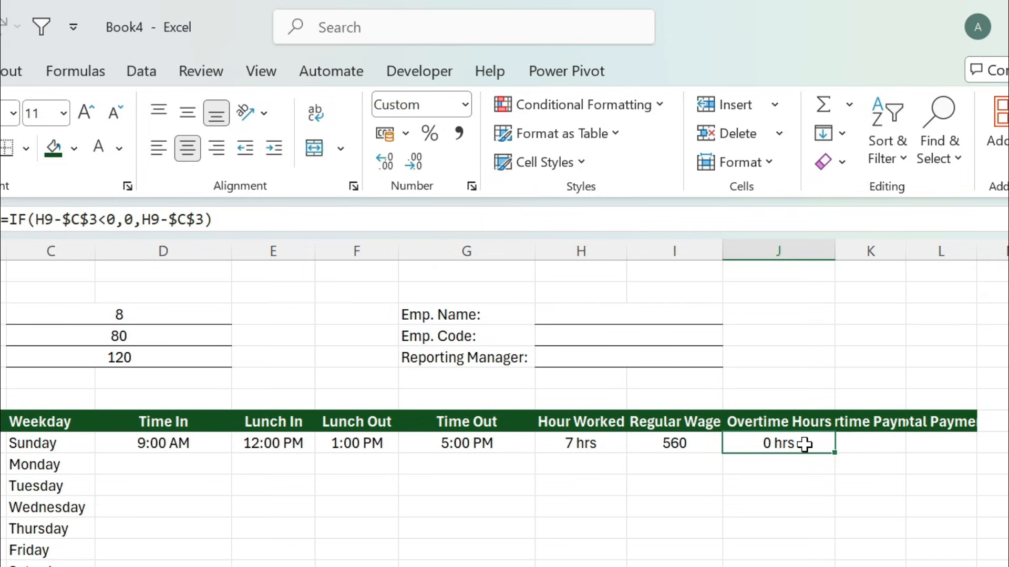
Step: Calculate the first date's Overtime Payment in K9 with the formula =J9*$C$5
click(881, 447)
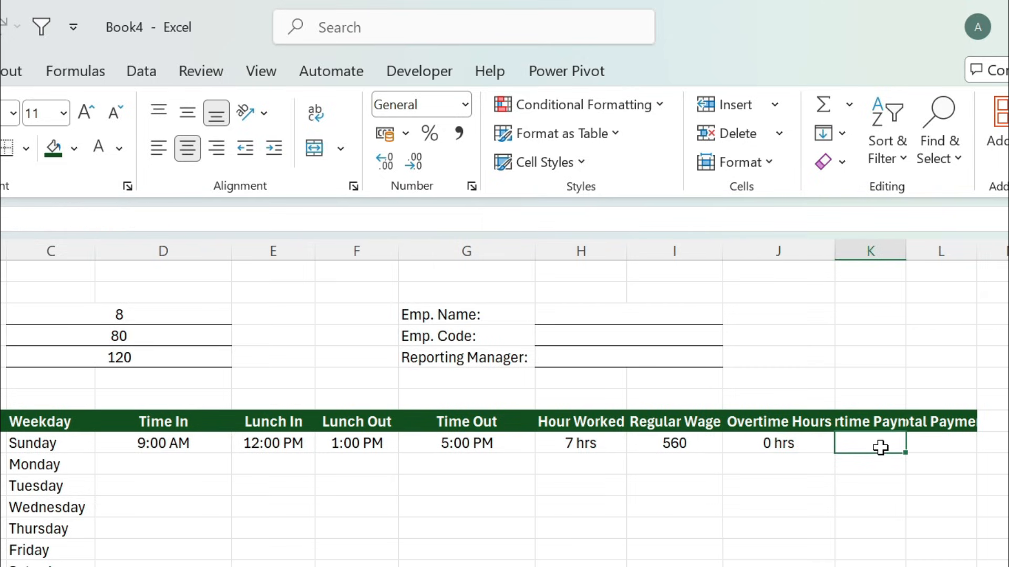
text(=)
key(Left)
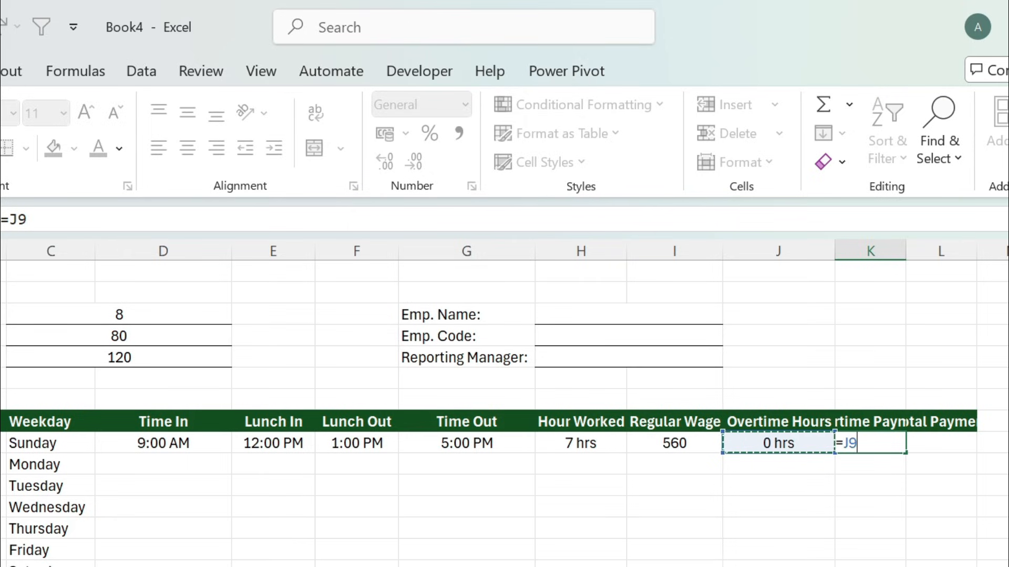
text(*)
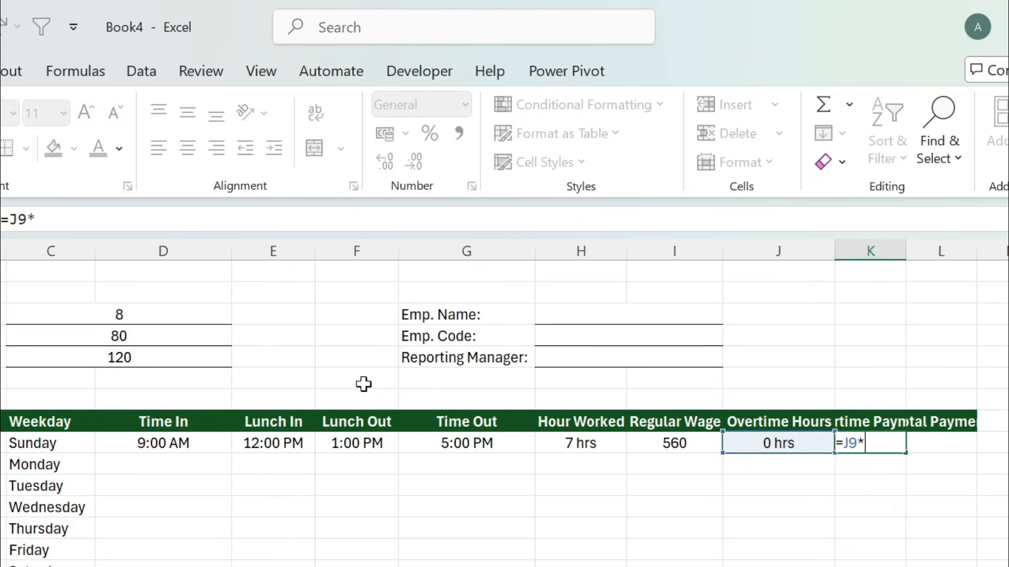
click(163, 359)
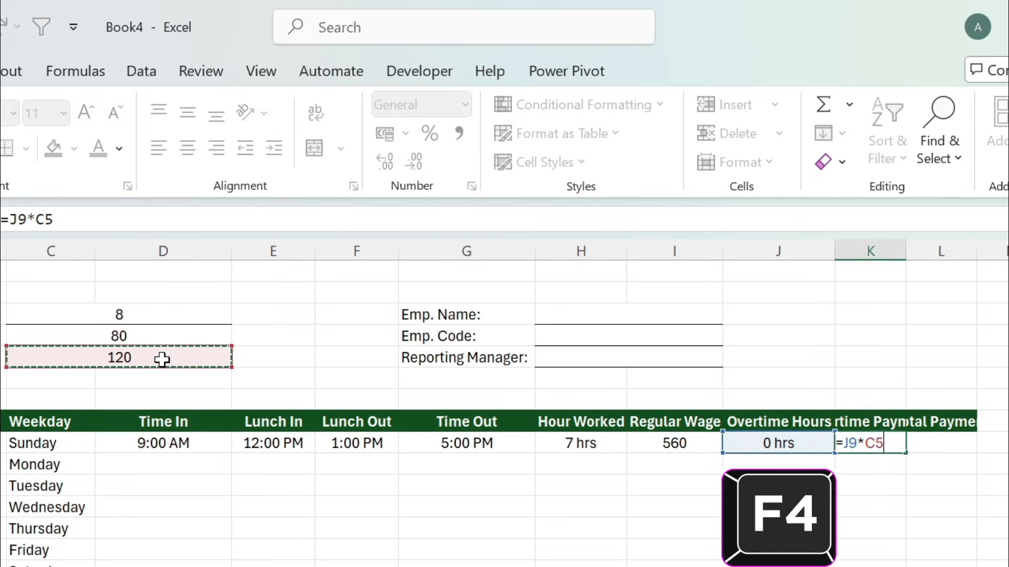
key(F4)
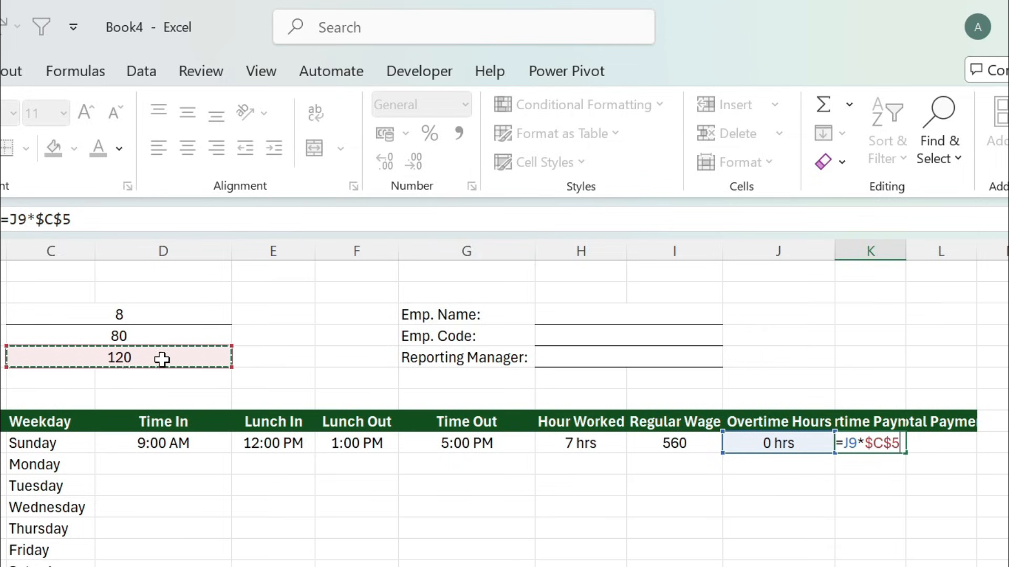
key(Return)
Step: Calculate the first date's Total Payment in L9 with the formula =K9+I9
click(948, 438)
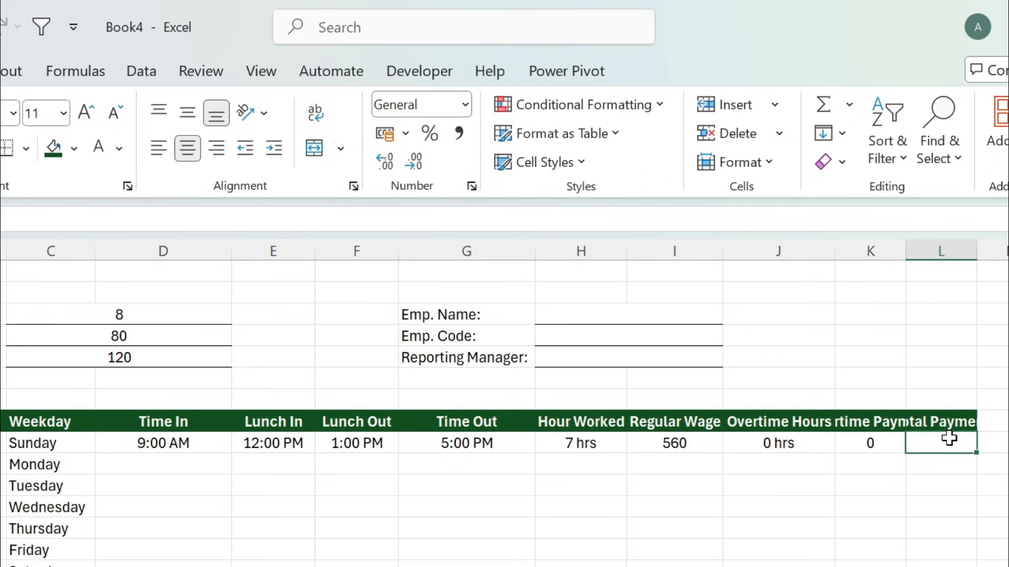
text(=)
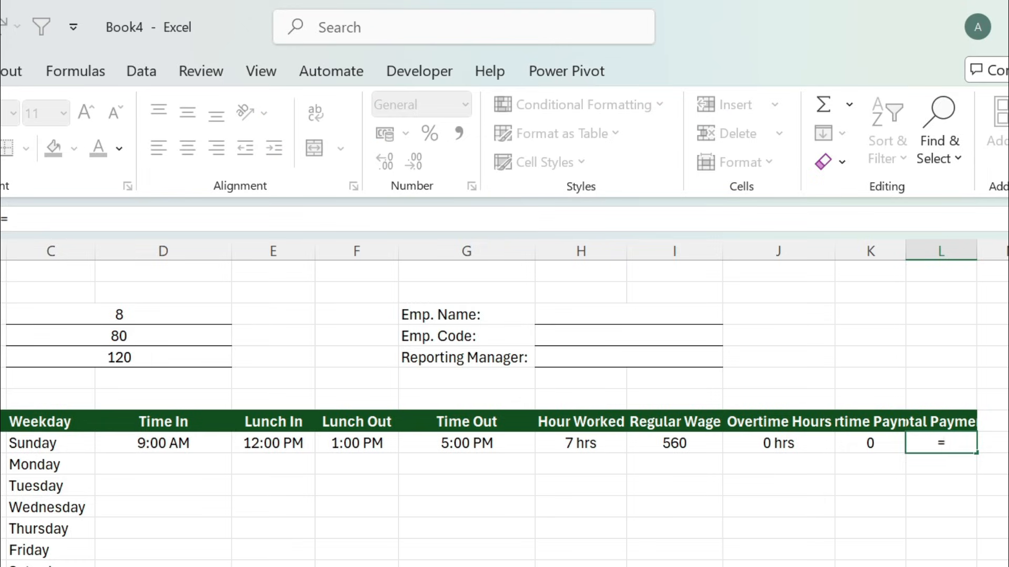
key(Left)
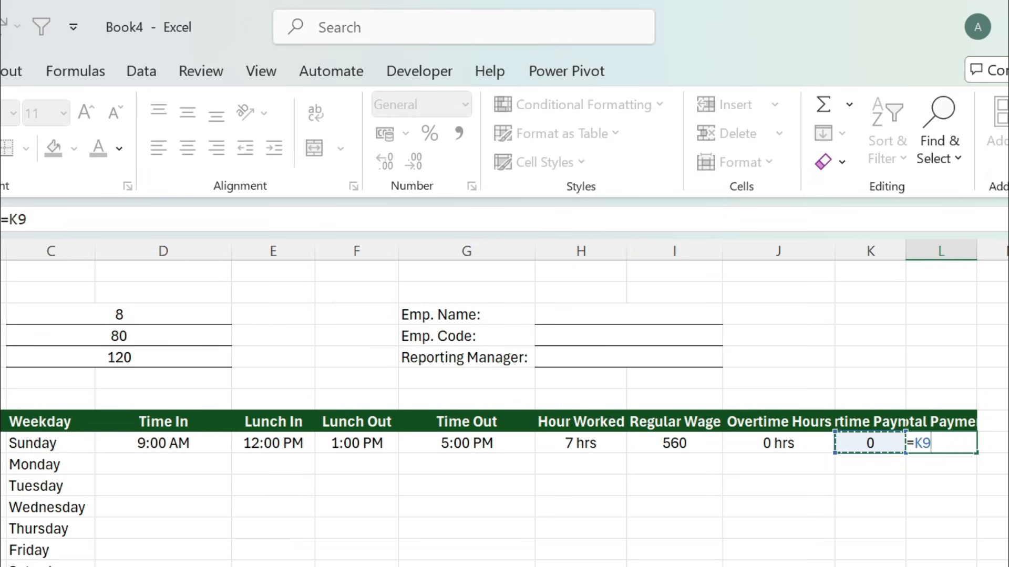
text(+)
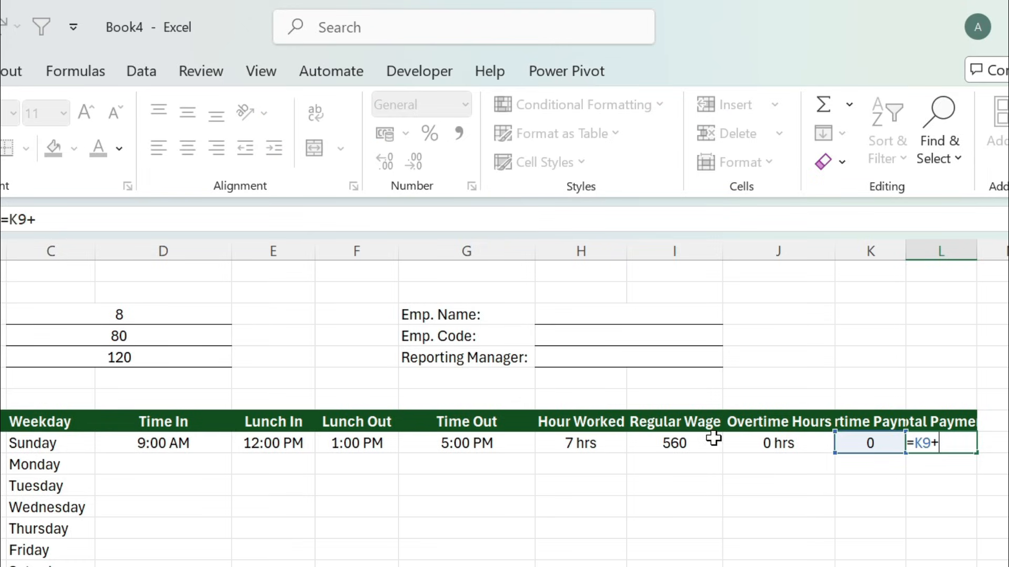
click(691, 439)
key(Return)
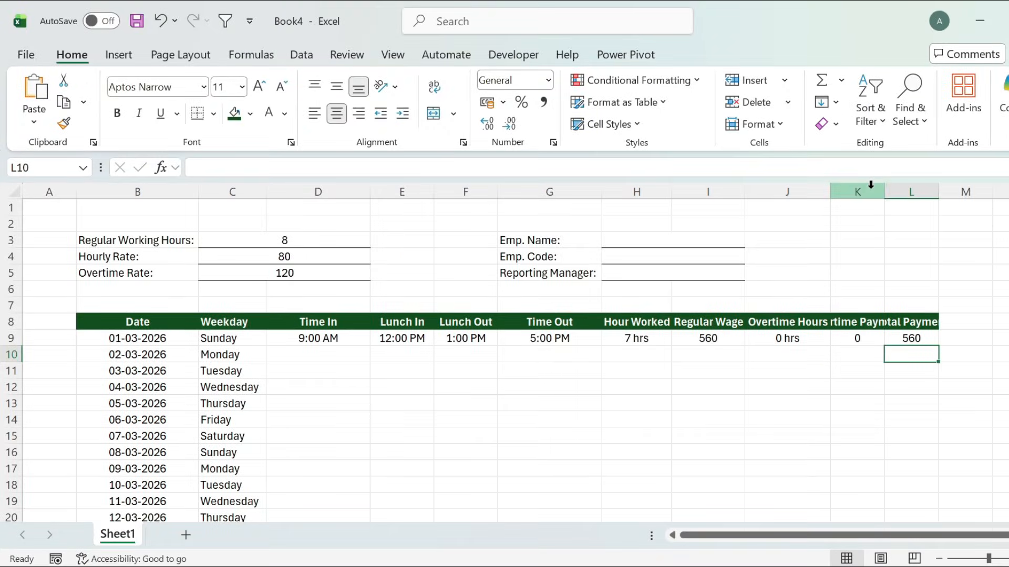
Step: Fit the Overtime Payment and Total Payment columns to their headers and apply Comma Style to K9:L9 and the Regular Wage in I9
double_click(884, 190)
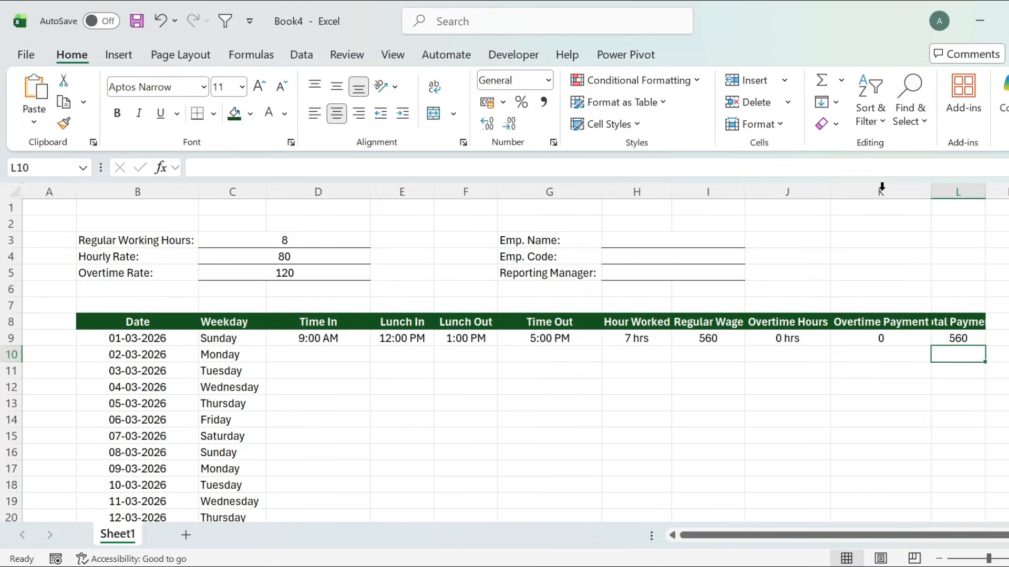
double_click(985, 191)
drag(880, 338, 969, 338)
click(544, 102)
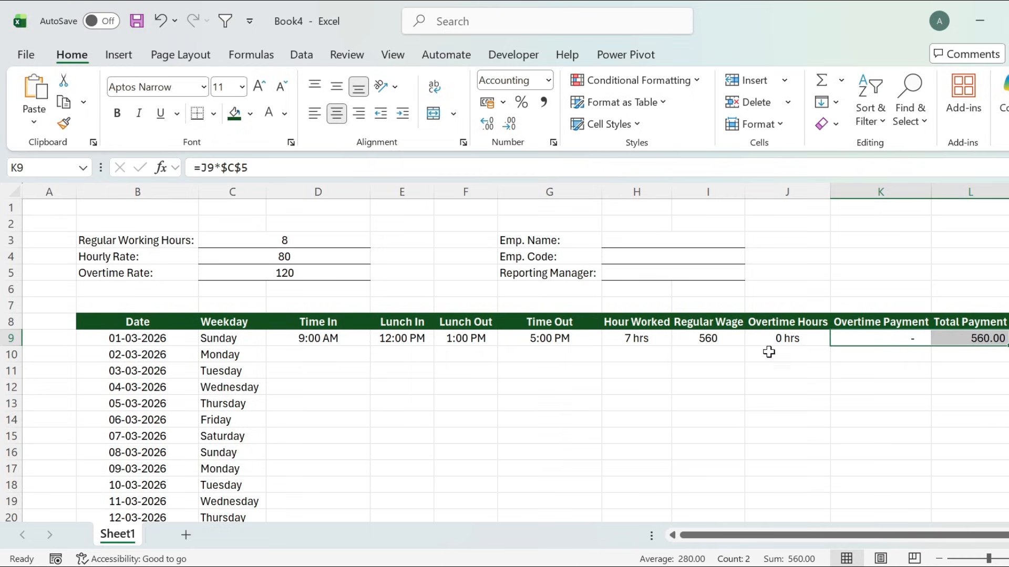
click(717, 338)
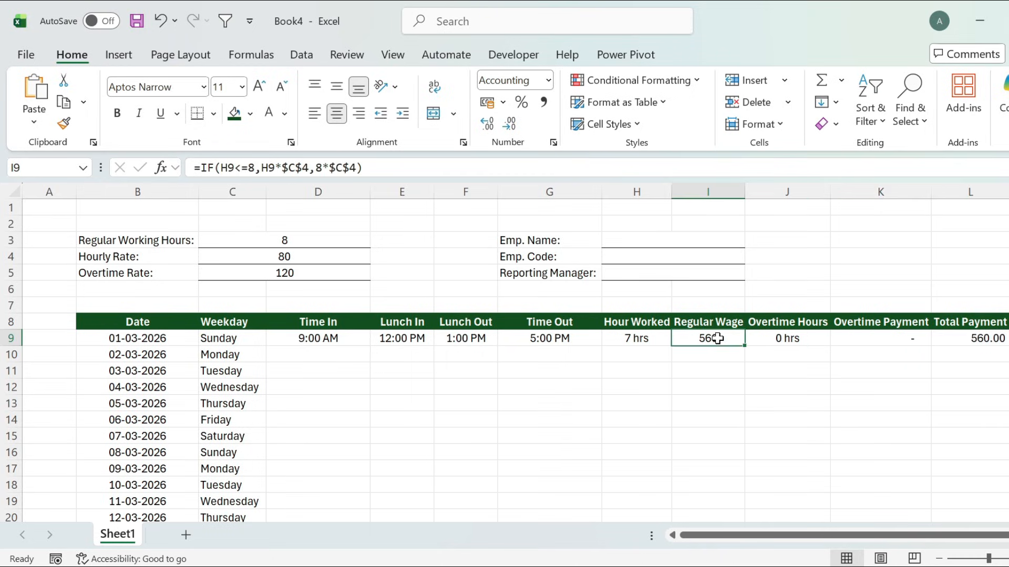
click(544, 103)
click(969, 355)
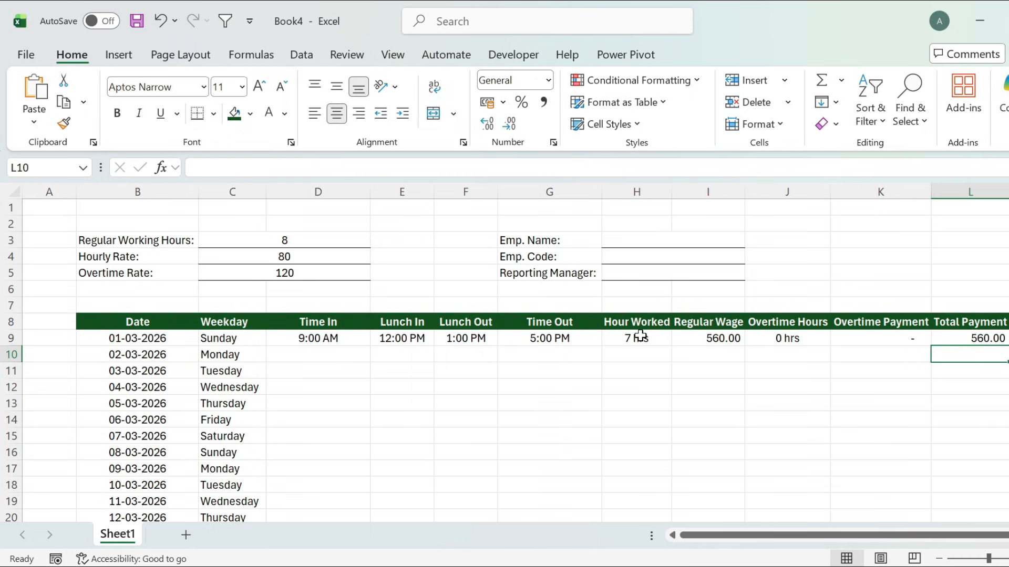
Step: Fill the Hour Worked through Total Payment formulas in H9:L9 down to row 39, the row of 31-03-2026
click(640, 339)
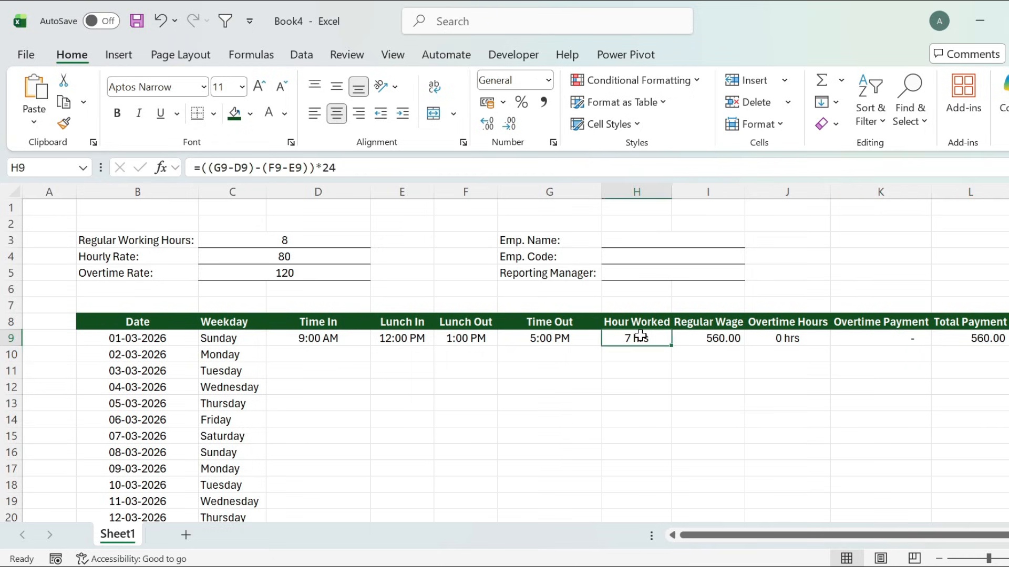
key(shift+Right)
key(shift+Right)
key(shift+Right)
key(shift+Right)
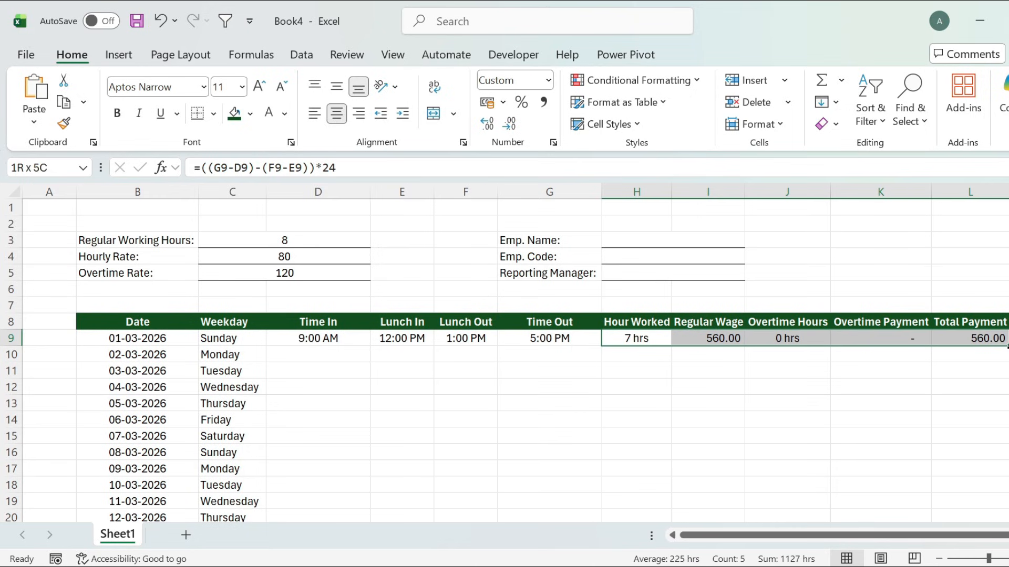
drag(1006, 346, 994, 490)
click(779, 374)
key(ctrl+Up)
key(ctrl+Up)
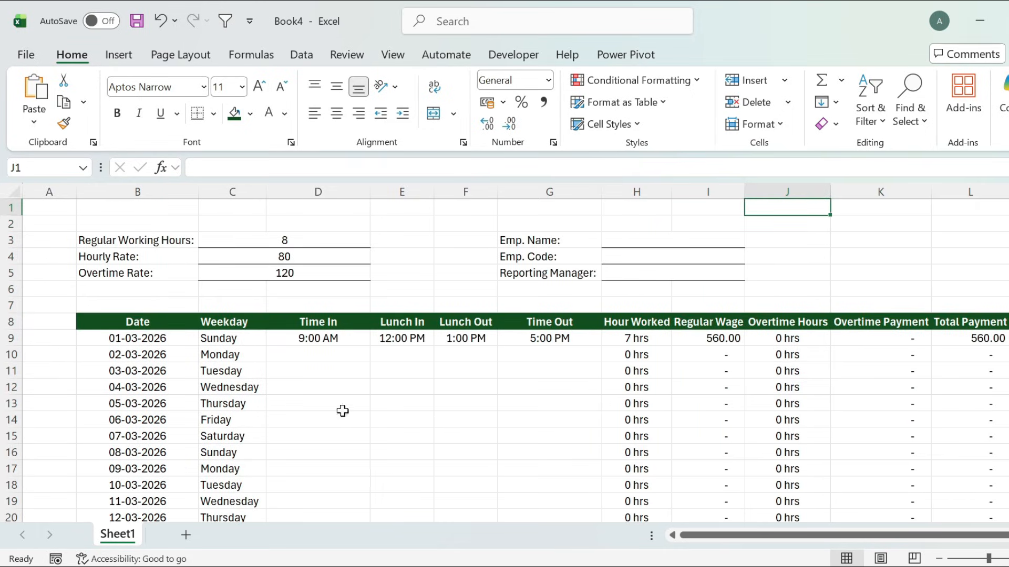
Step: Fill the date and weekday cells B9:C39 with the standard light green colour
click(131, 339)
key(shift+Right)
key(ctrl+shift+Down)
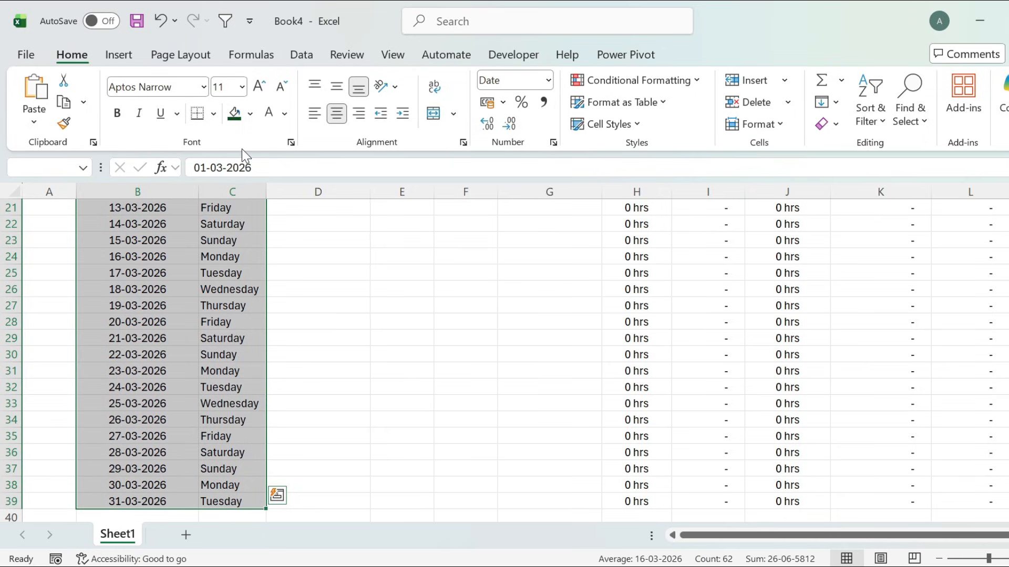
click(249, 114)
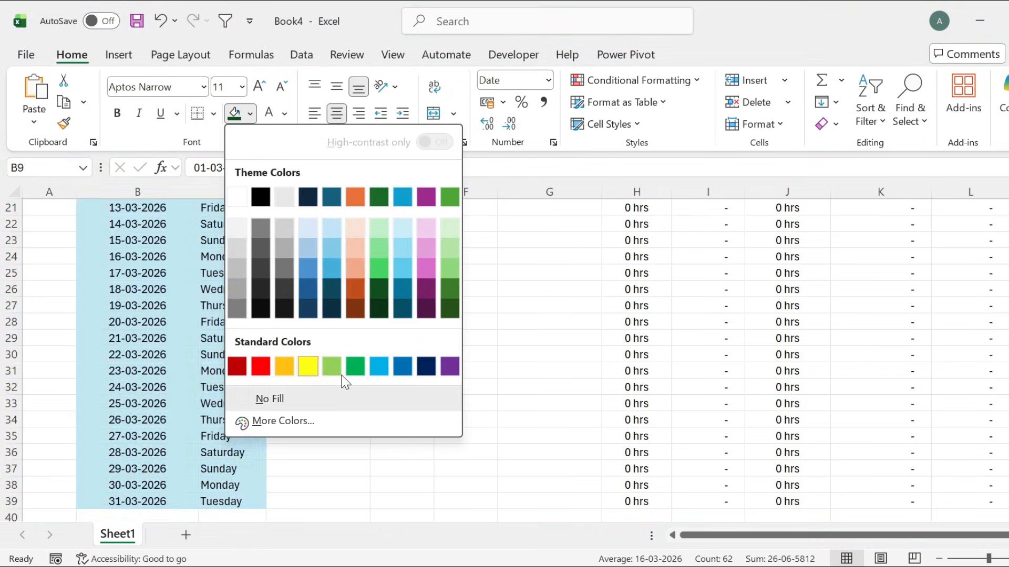
click(339, 374)
scroll(338, 373, up, 7)
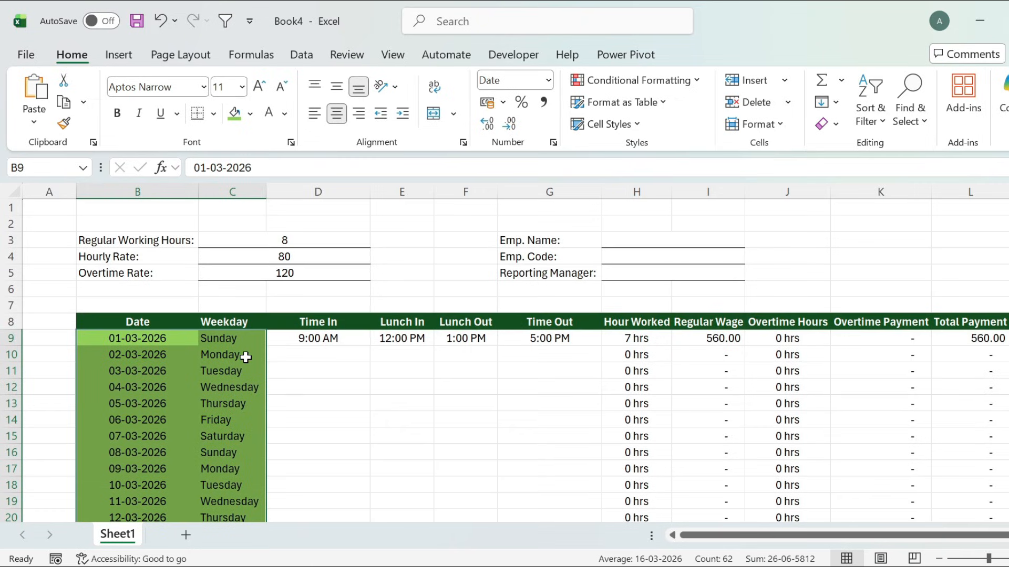
click(236, 336)
Step: Fill the Time In cells D9:D39 and Time Out cells G9:G39 with the light grey theme colour
click(307, 342)
key(shift+Down)
key(shift+Down)
key(shift+Down)
key(shift+Down)
key(shift+Down)
key(shift+Down)
key(shift+Down)
key(shift+Down)
key(shift+Down)
key(shift+Down)
key(shift+Down)
key(shift+Down)
key(shift+Down)
key(shift+Down)
key(shift+Down)
key(shift+Down)
key(shift+Down)
key(shift+Down)
key(shift+Down)
key(shift+Down)
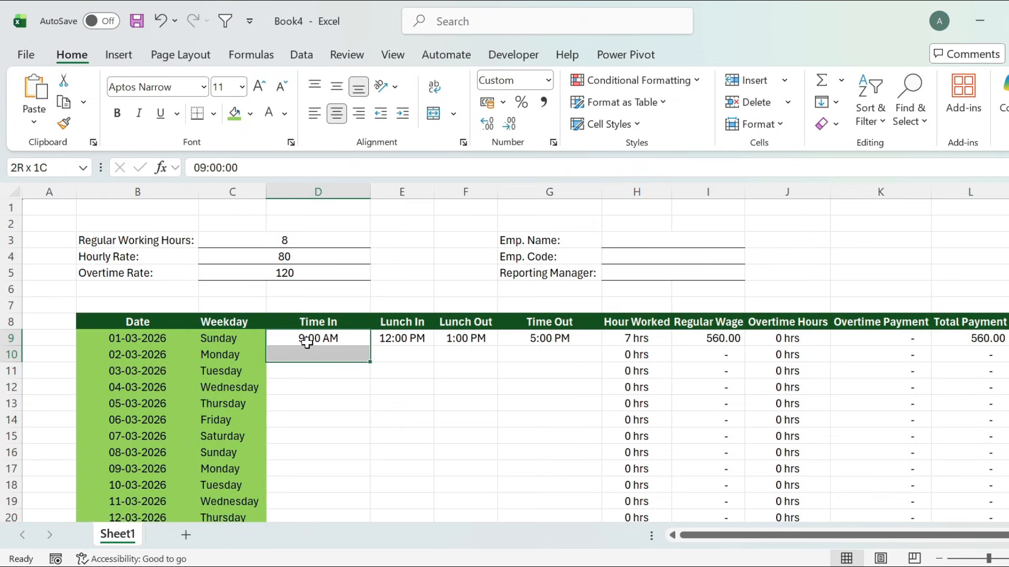
key(shift+Down)
key(shift+Down)
key(shift+Down)
key(shift+Down)
key(shift+Down)
key(shift+Down)
key(shift+Down)
key(shift+Down)
key(shift+Down)
key(shift+Down)
key(shift+Down)
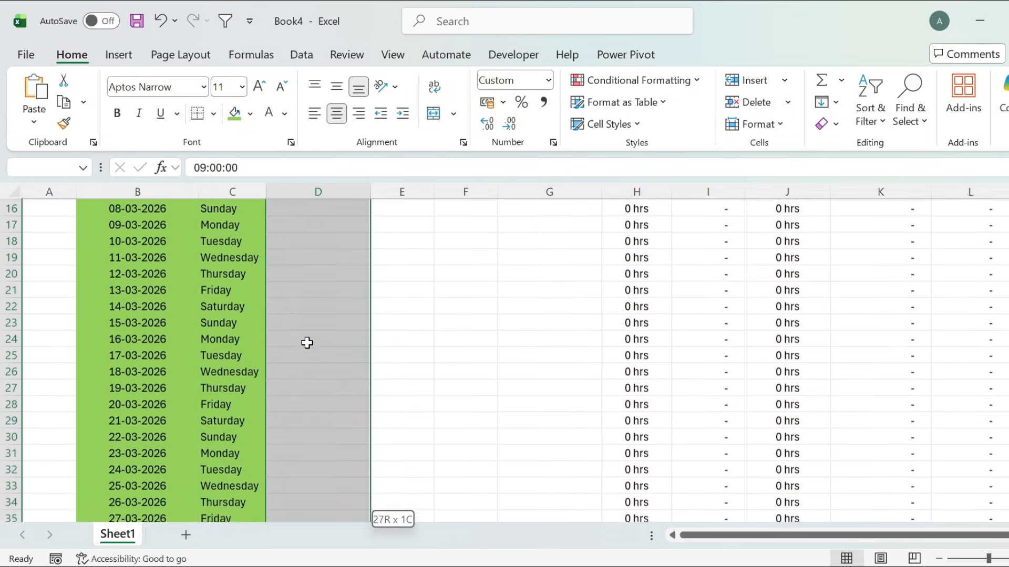
key(shift+Down)
key(shift+Down)
key(shift+Up)
key(shift+Up)
key(shift+Up)
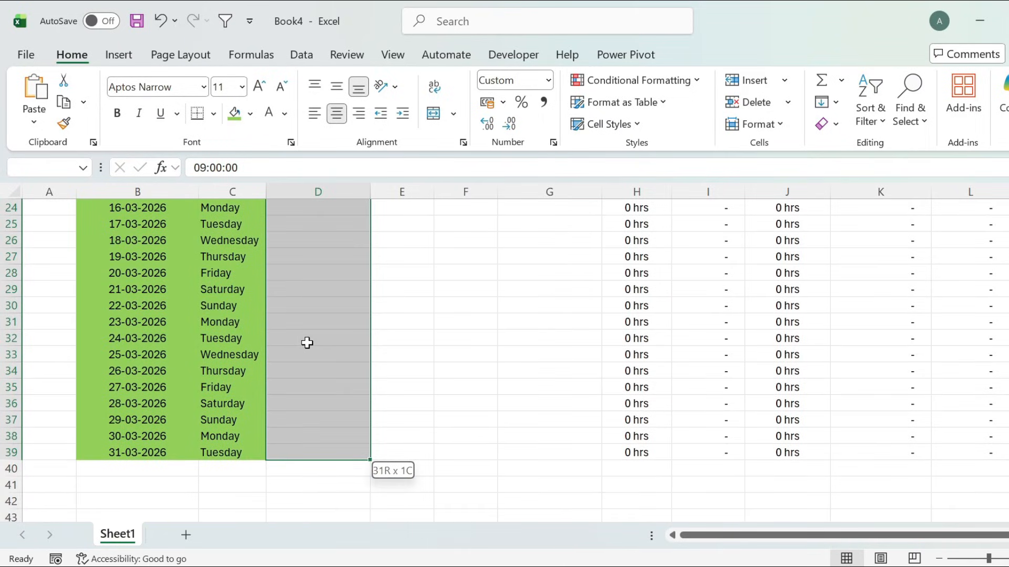
scroll(308, 342, up, 6)
ctrl+drag(557, 230, 574, 484)
click(250, 114)
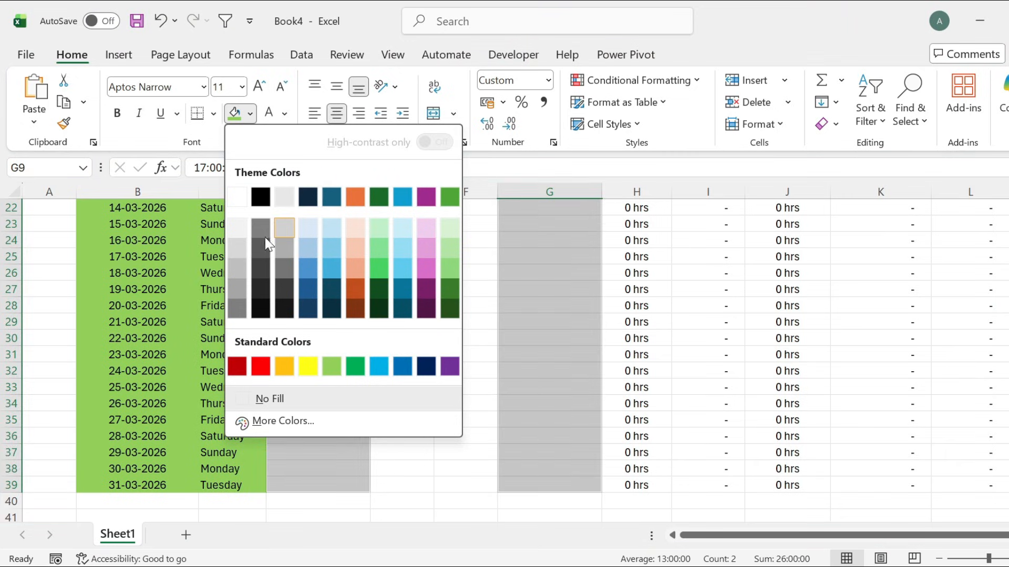
click(236, 244)
Step: Fill the Lunch In and Lunch Out cells E9:F39 with the lightest orange theme colour
scroll(370, 315, up, 7)
drag(400, 339, 466, 339)
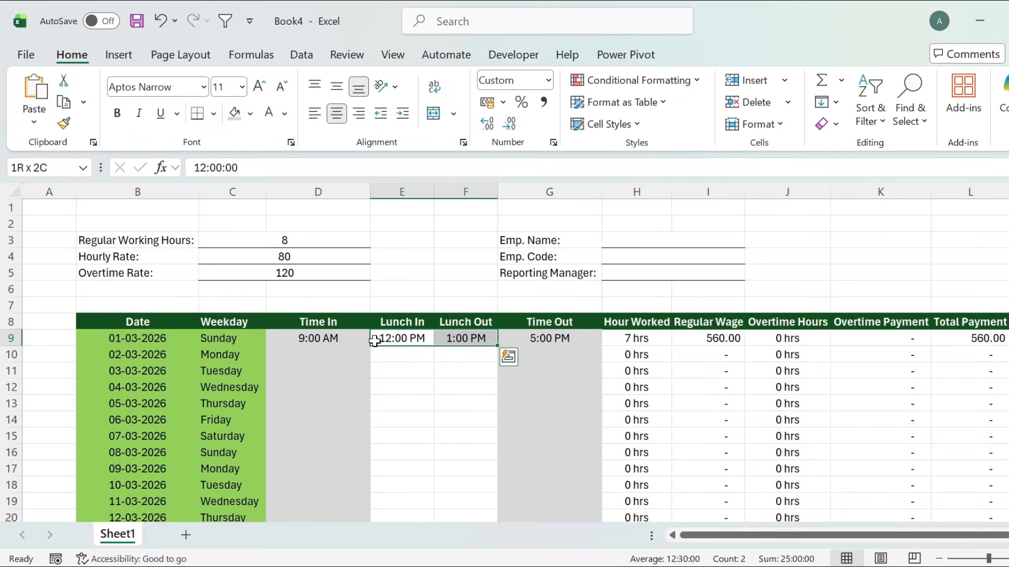
key(shift+Down)
key(shift+Down)
key(shift+Down)
key(shift+Down)
key(shift+Down)
key(shift+Down)
key(shift+Down)
key(shift+Down)
key(shift+Down)
key(shift+Down)
key(shift+Down)
key(shift+Down)
key(shift+Down)
key(shift+Down)
key(shift+Down)
key(shift+Down)
key(shift+Down)
key(shift+Down)
key(shift+Down)
key(shift+Down)
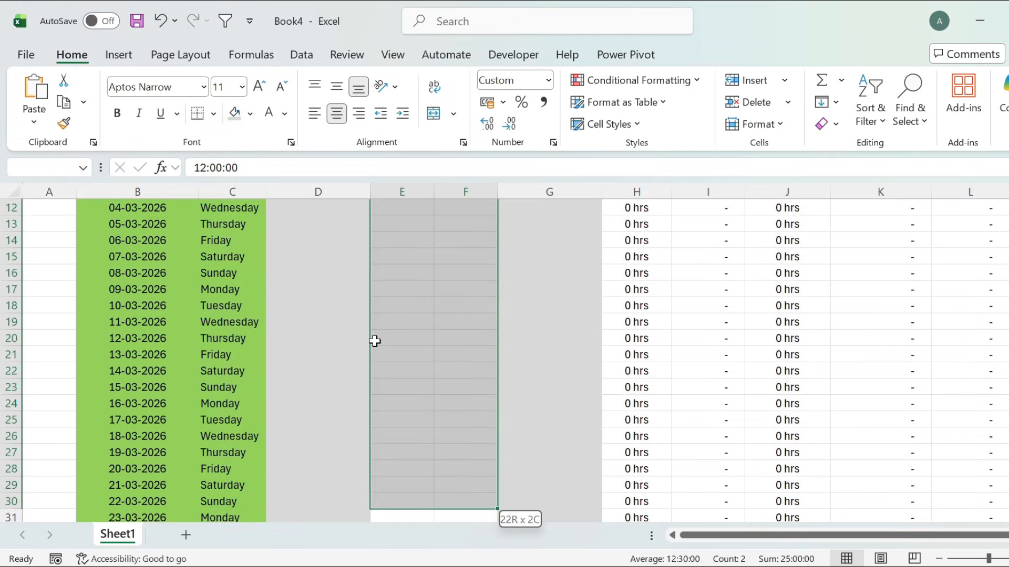
key(shift+Down)
key(shift+Down)
key(shift+Down)
key(shift+Down)
key(shift+Down)
key(shift+Down)
key(shift+Down)
key(shift+Down)
key(shift+Down)
click(251, 113)
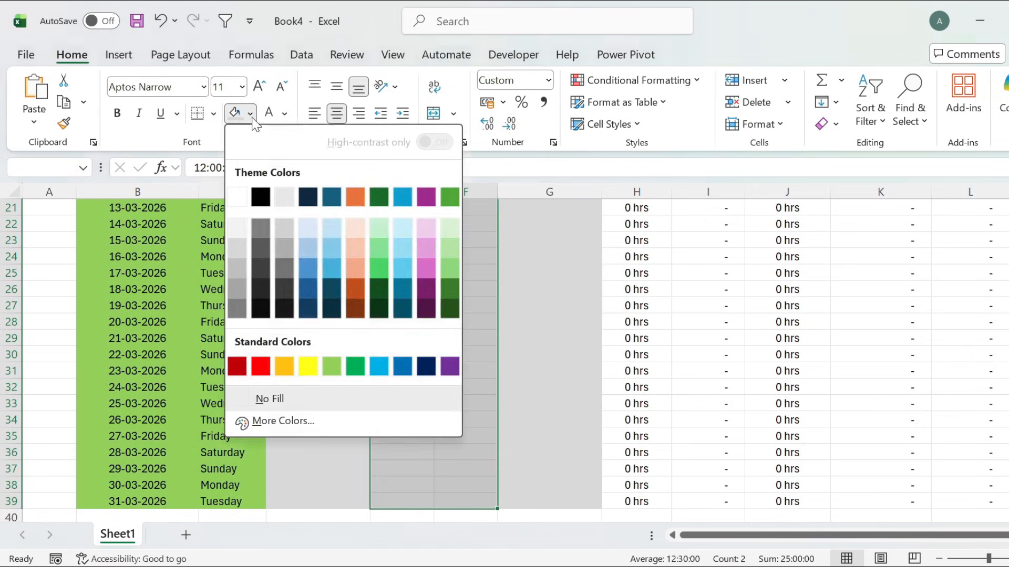
click(355, 235)
Step: Fill the Hour Worked through Total Payment cells H9:L39 with the lightest blue theme colour
scroll(355, 235, up, 7)
click(633, 371)
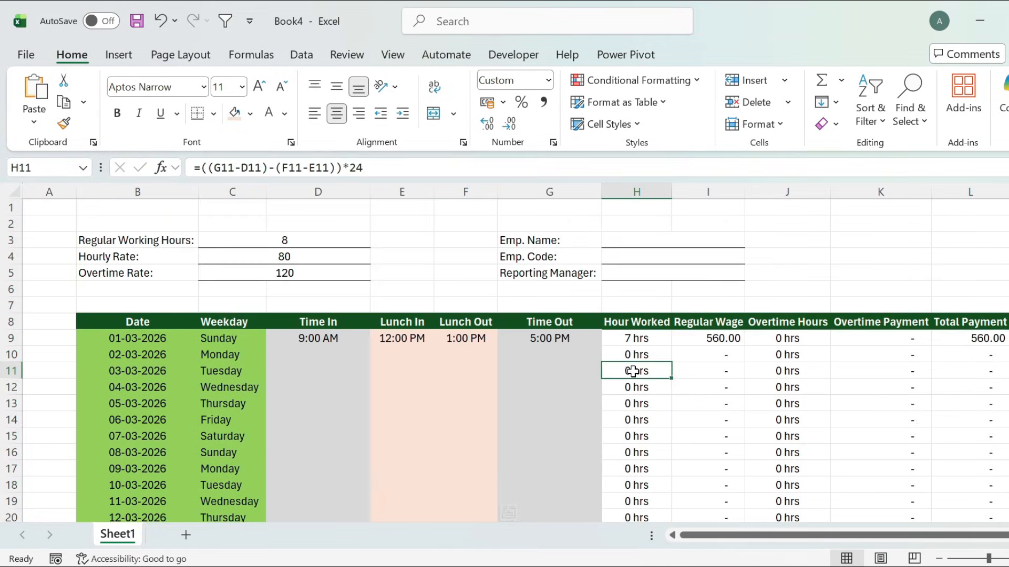
key(Up)
key(Up)
key(shift+Right)
key(shift+Right)
key(shift+Right)
key(shift+Right)
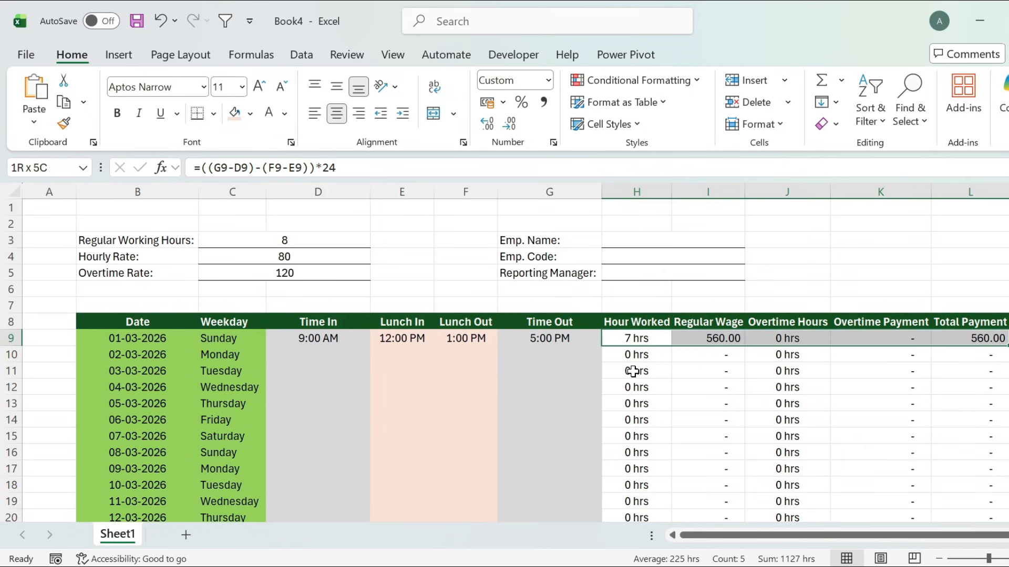
key(ctrl+shift+Down)
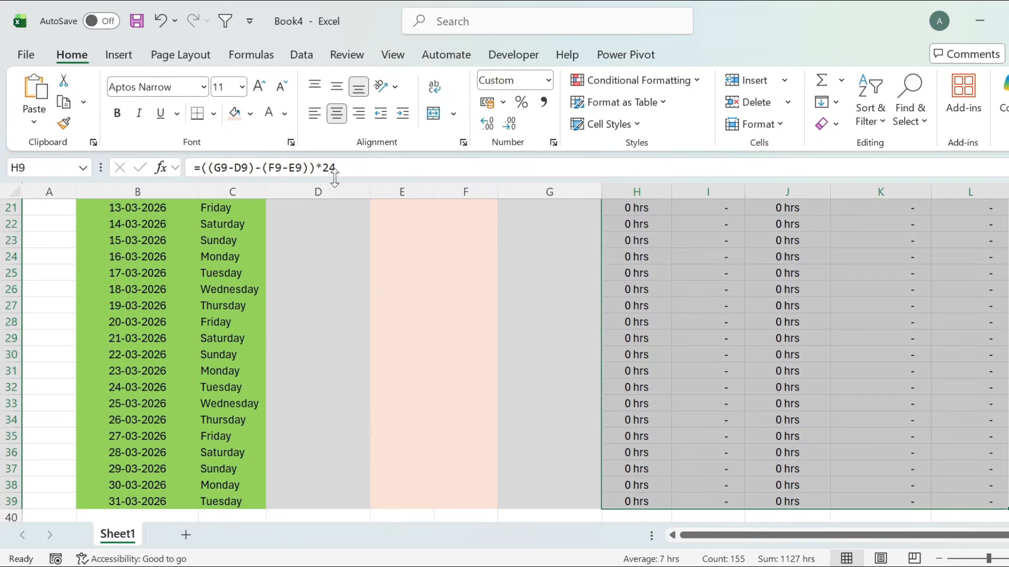
click(250, 115)
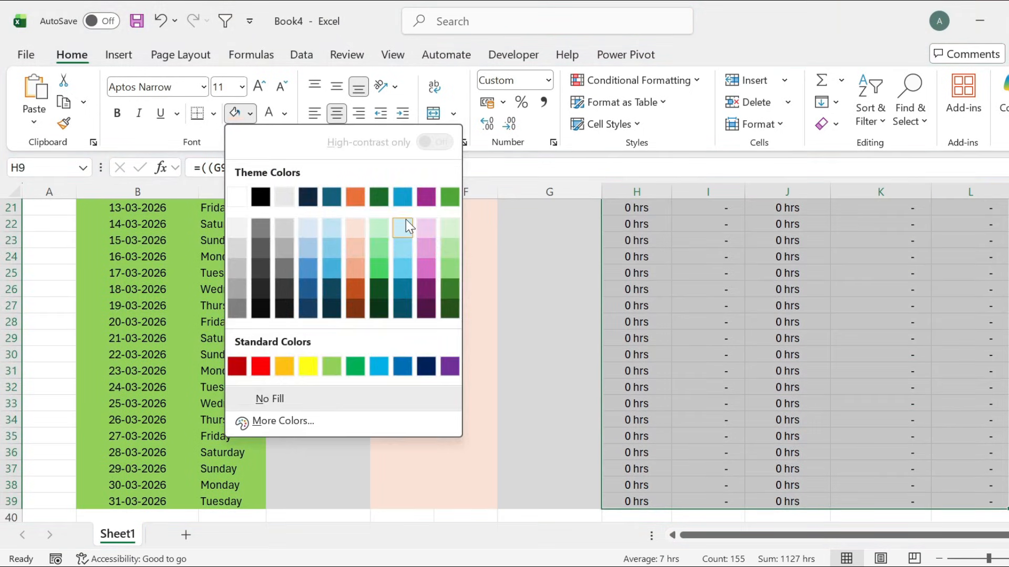
click(404, 226)
Step: Add a white outline border around the Date column, B8:B39, including its header
scroll(405, 226, up, 7)
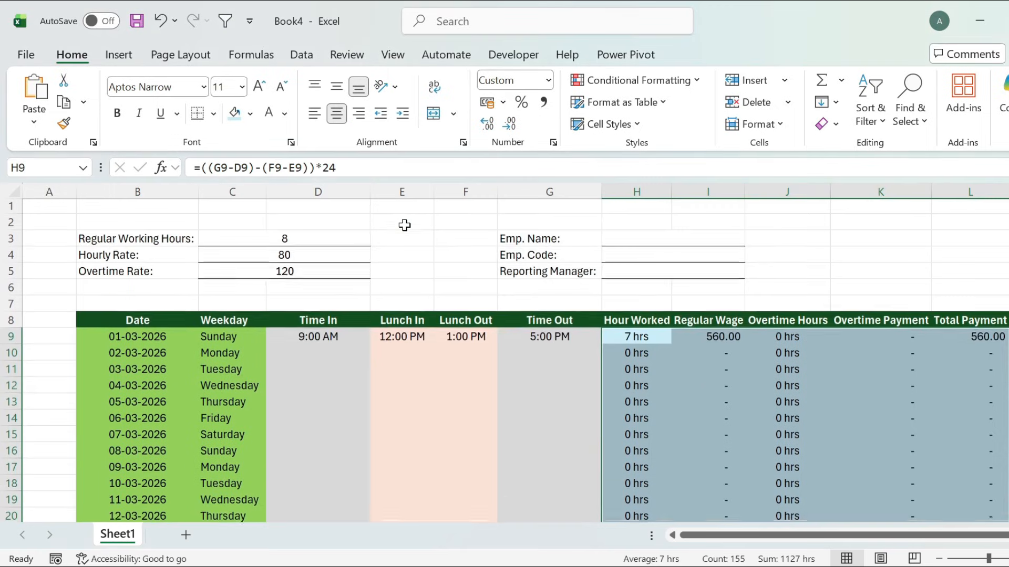
click(130, 325)
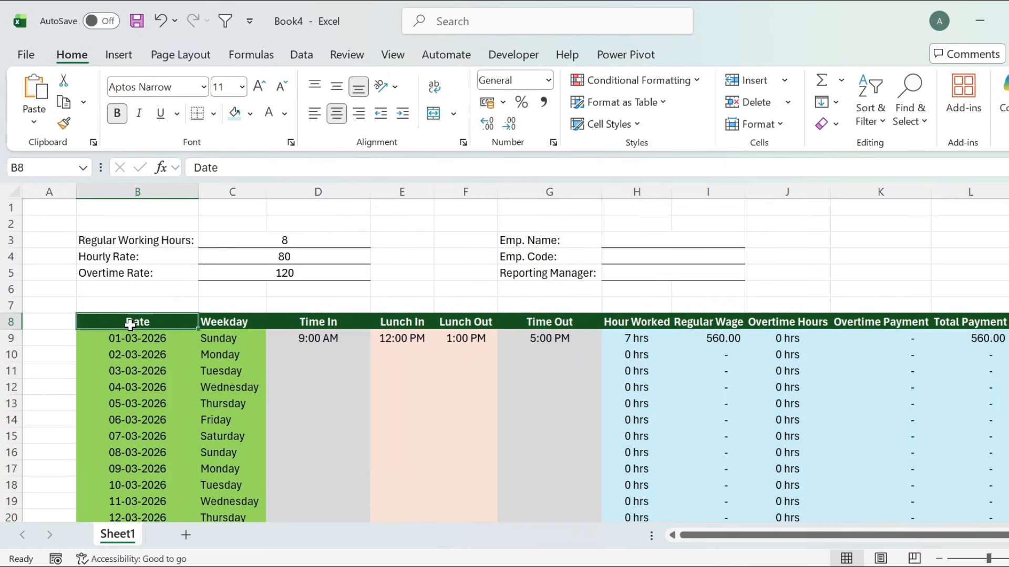
key(ctrl+shift+Down)
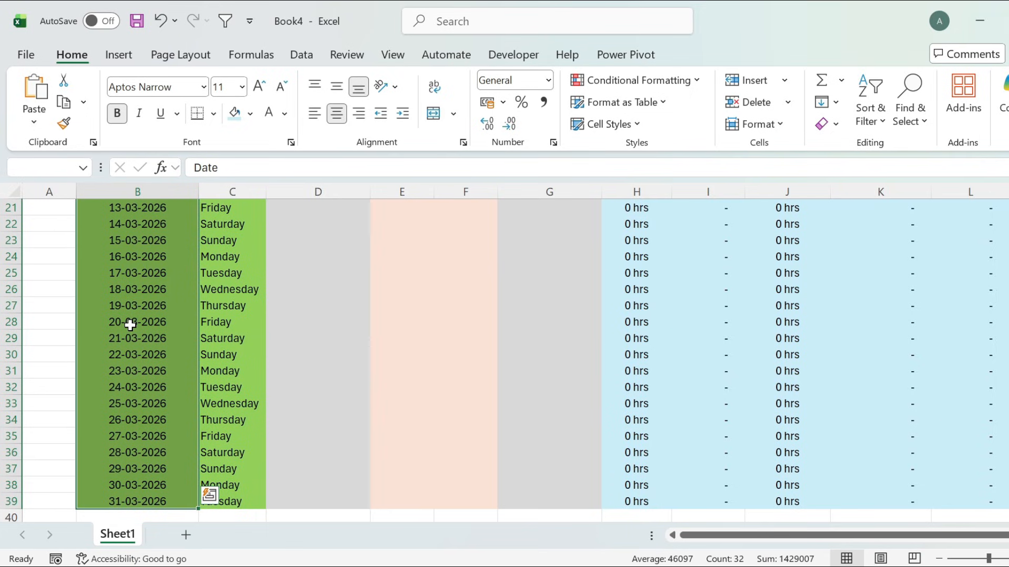
key(ctrl+1)
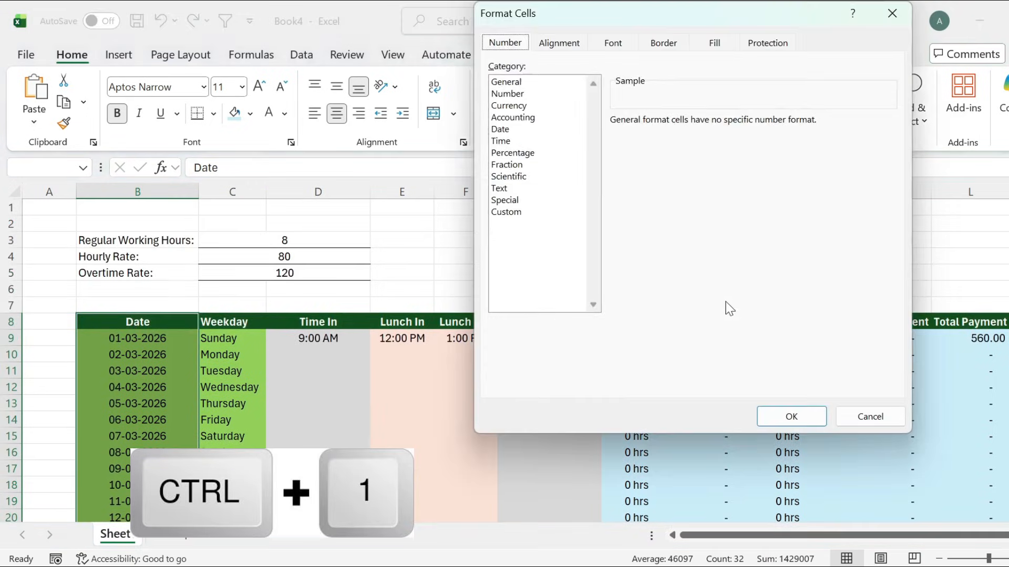
click(674, 48)
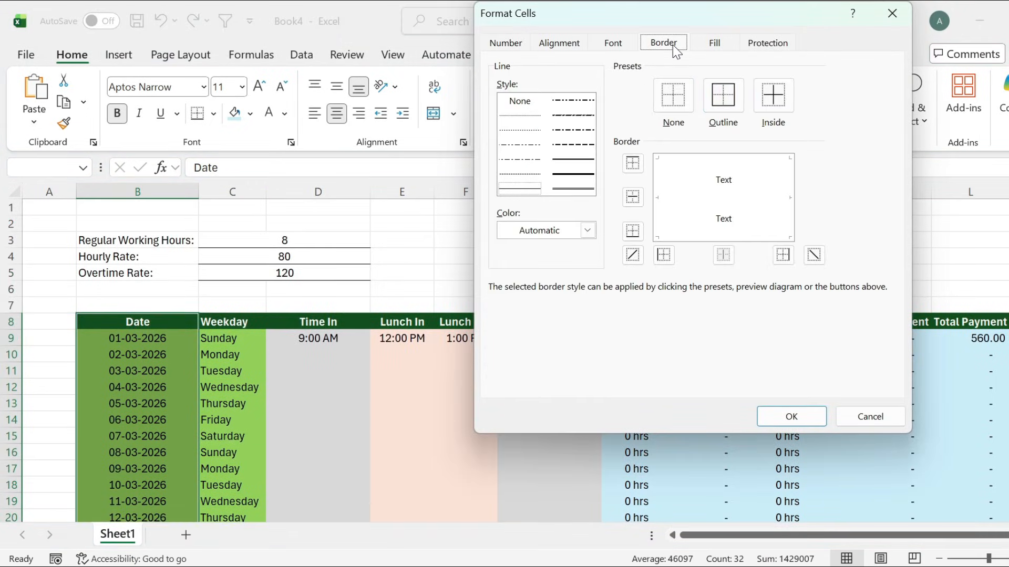
click(588, 231)
click(514, 303)
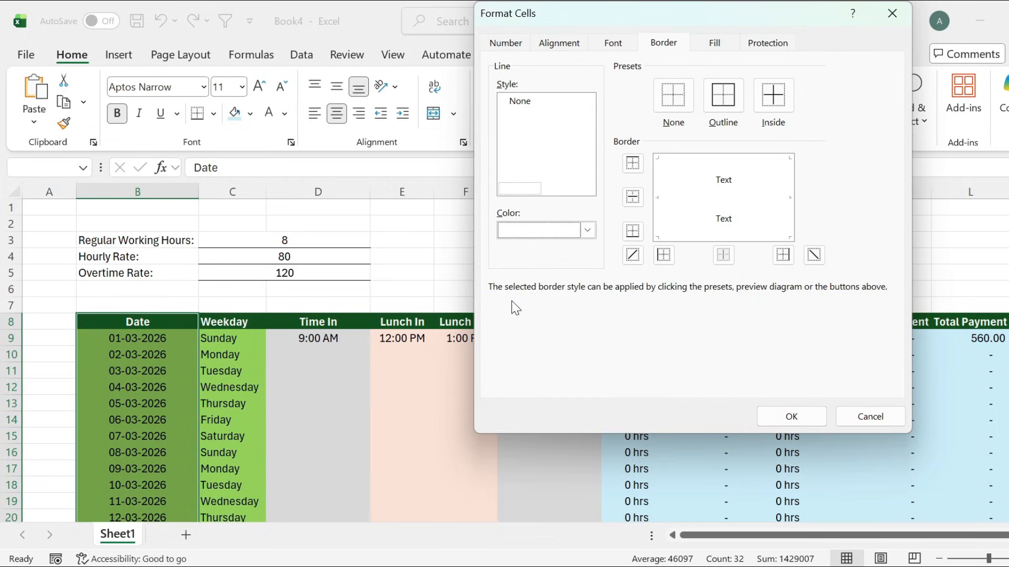
click(719, 106)
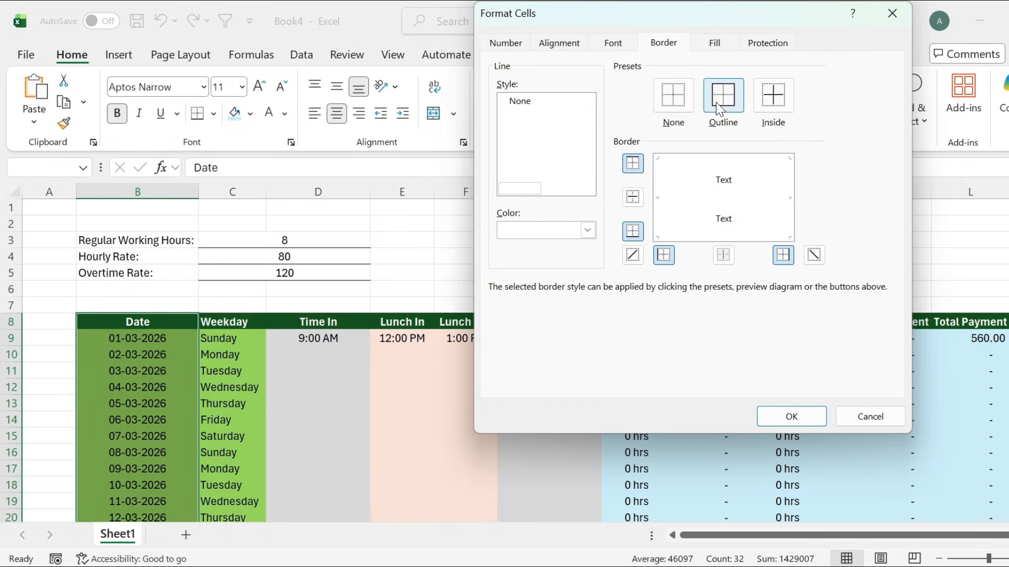
click(813, 417)
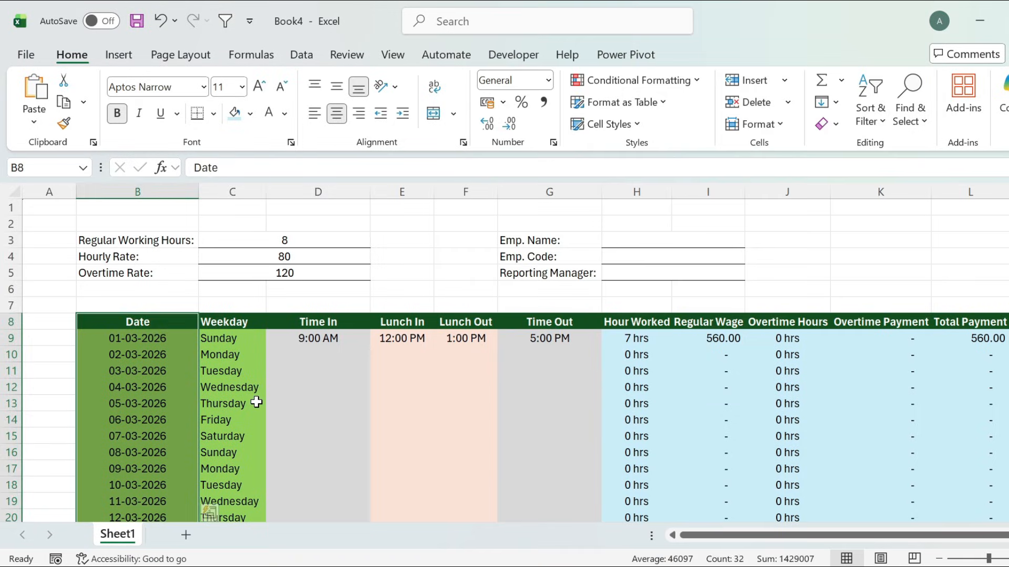
click(256, 403)
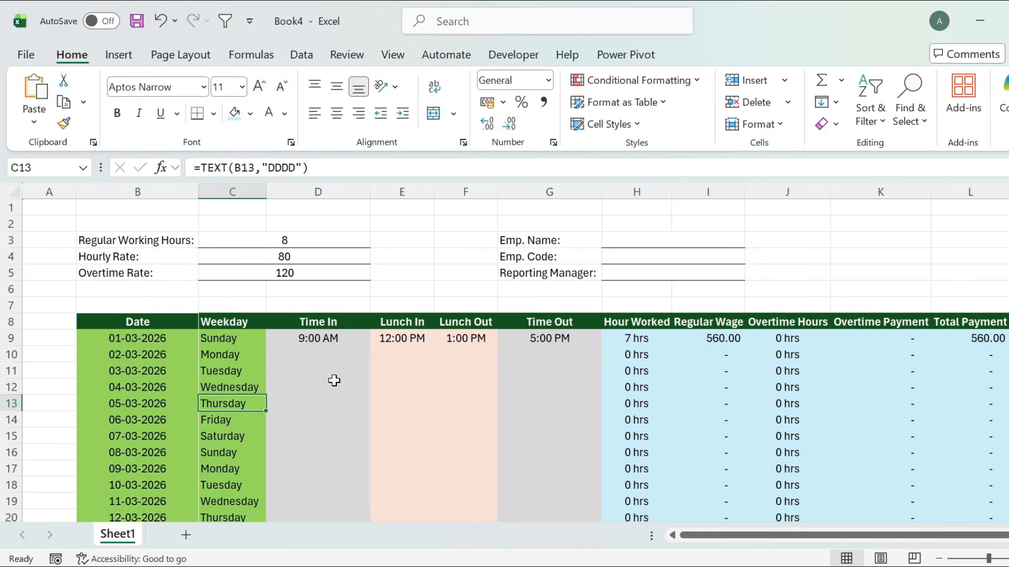
Step: Repeat the white outline border around the Time In column D8:D39 and the Lunch Out column F8:F39
drag(309, 321, 308, 321)
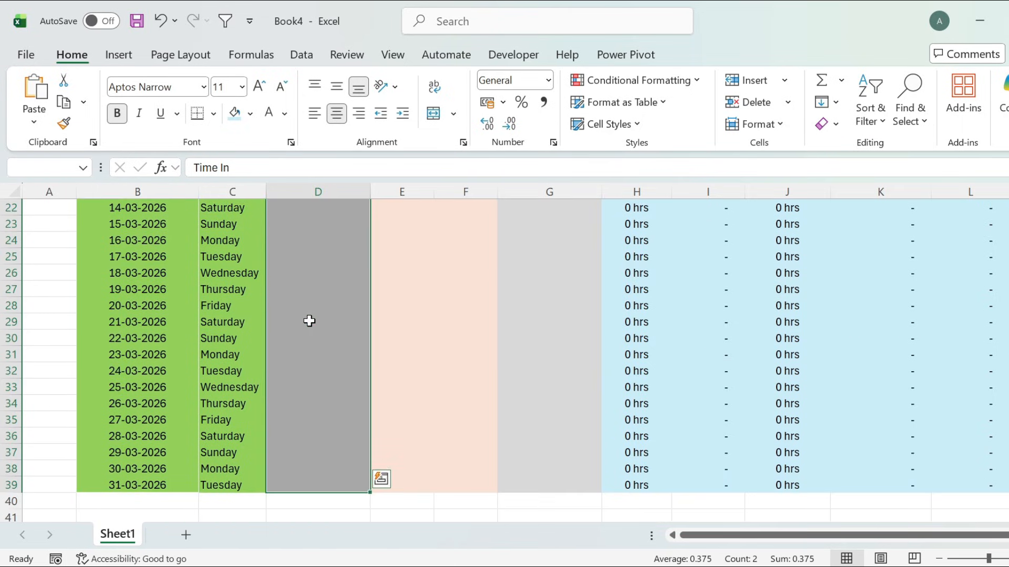
key(F4)
scroll(309, 321, up, 7)
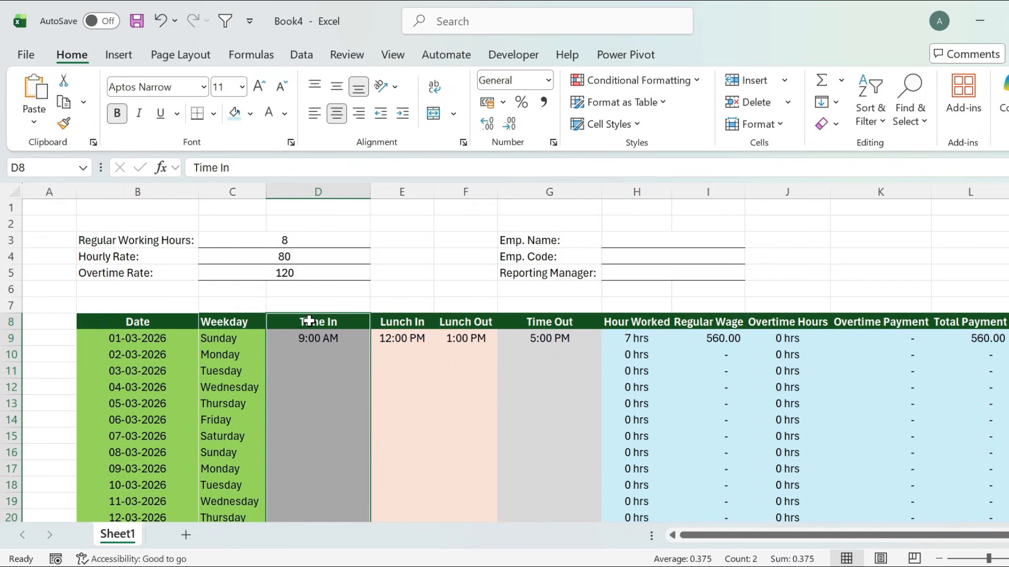
mouse_move(495, 317)
mouse_down()
mouse_move(496, 447)
mouse_move(495, 318)
mouse_up()
key(shift+Down)
key(shift+Down)
key(shift+Down)
key(shift+Down)
key(shift+Down)
key(shift+Down)
key(shift+Down)
key(shift+Down)
key(shift+Down)
key(shift+Down)
key(shift+Down)
key(shift+Down)
key(shift+Down)
key(shift+Down)
key(shift+Down)
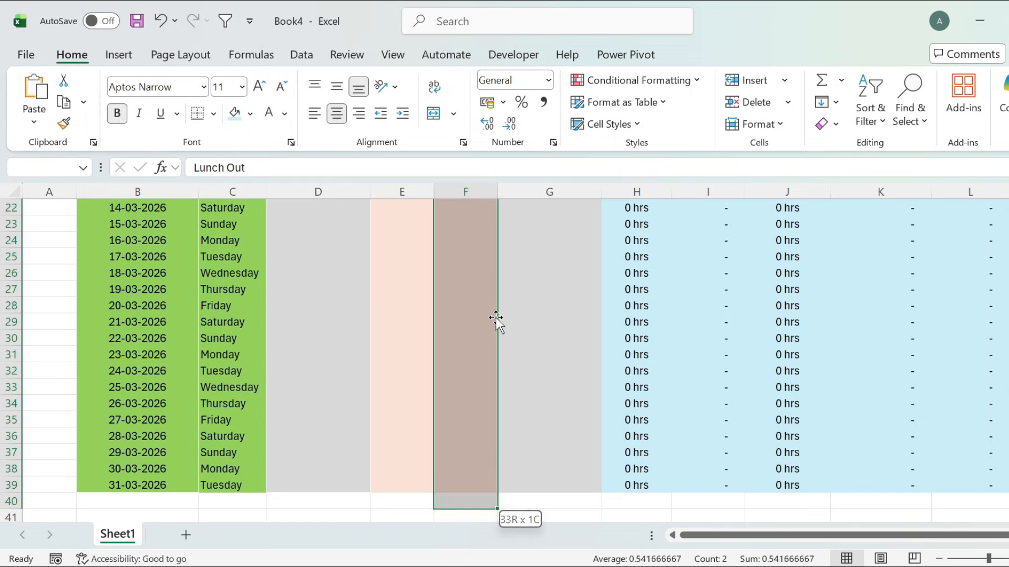
key(shift+Up)
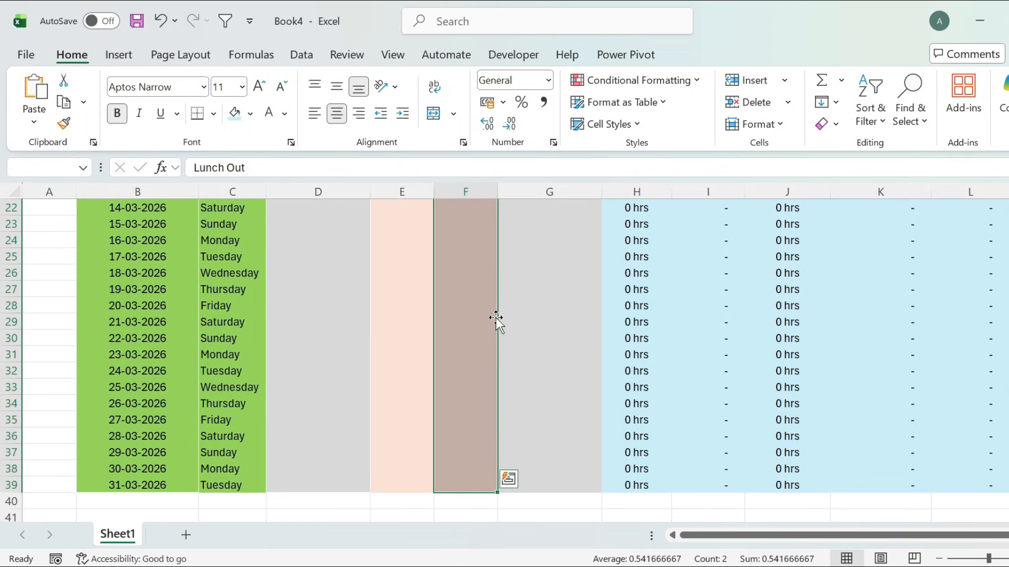
key(Up)
key(Down)
key(Right)
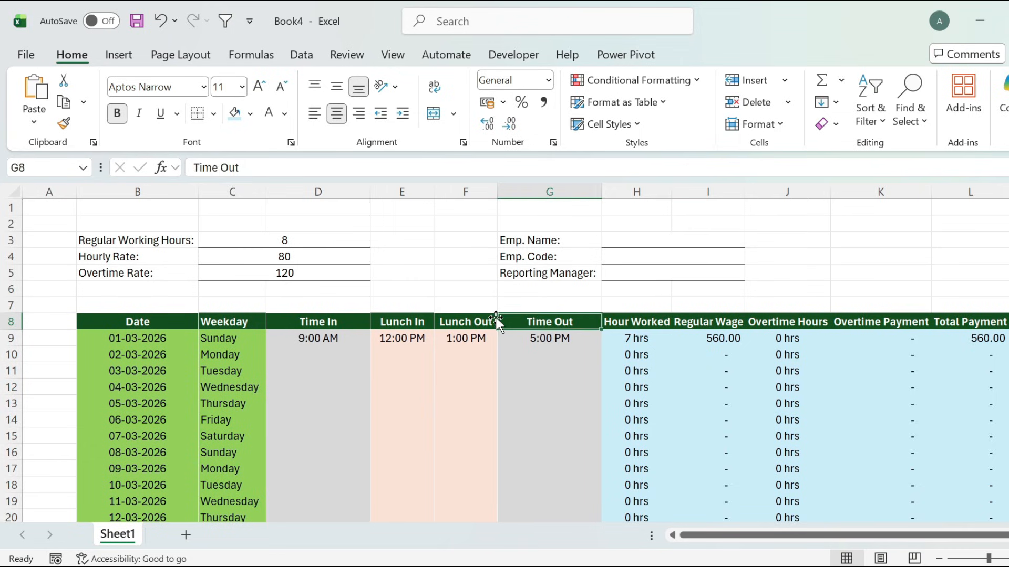
Step: Repeat the white outline border around the Hour Worked, Overtime Hours and Total Payment columns, from row 8 to row 39
key(Right)
key(ctrl+shift+Down)
key(Right)
key(Right)
key(ctrl+shift+Down)
key(Right)
key(Right)
key(ctrl+shift+Down)
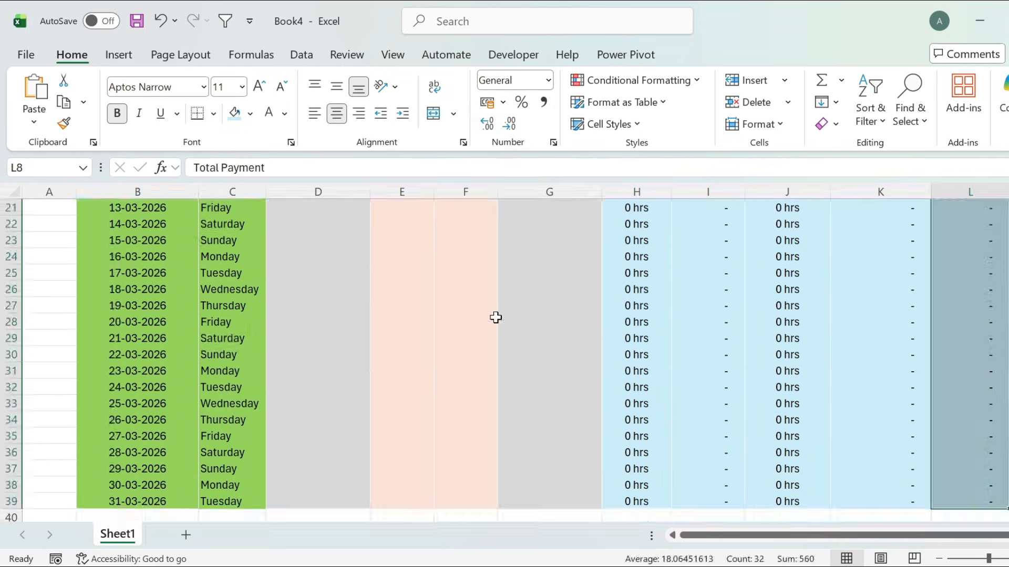
key(ctrl+Home)
key(Right)
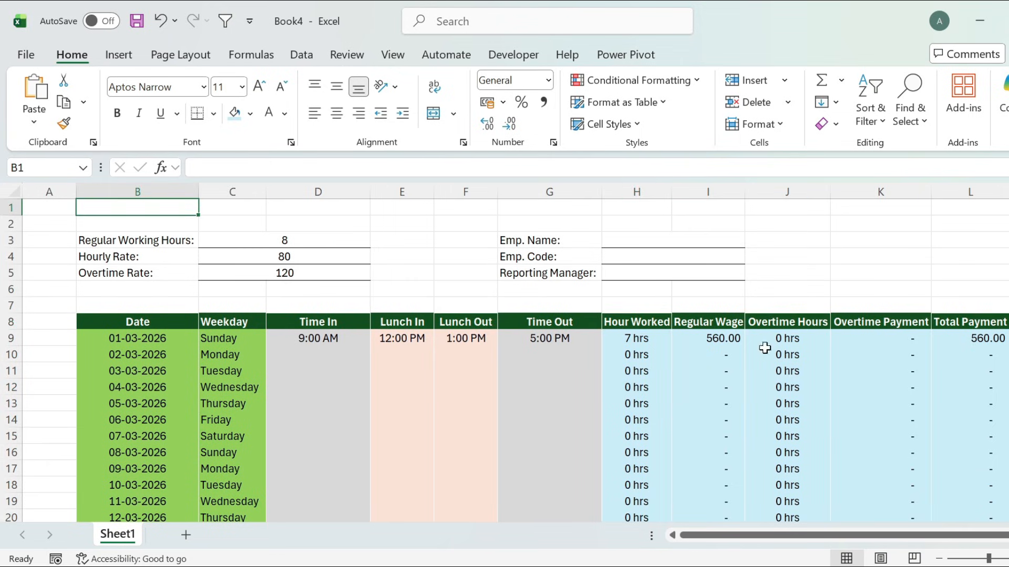
Step: Total each column above its header by entering =SUM(H9:H39) across H7:L7 at once
drag(629, 307, 953, 309)
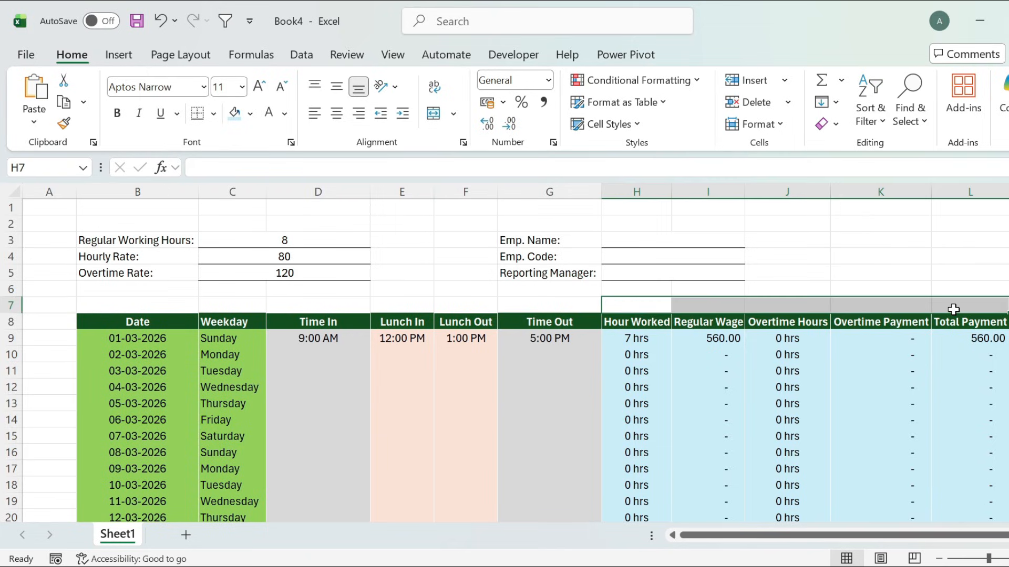
text(=sum)
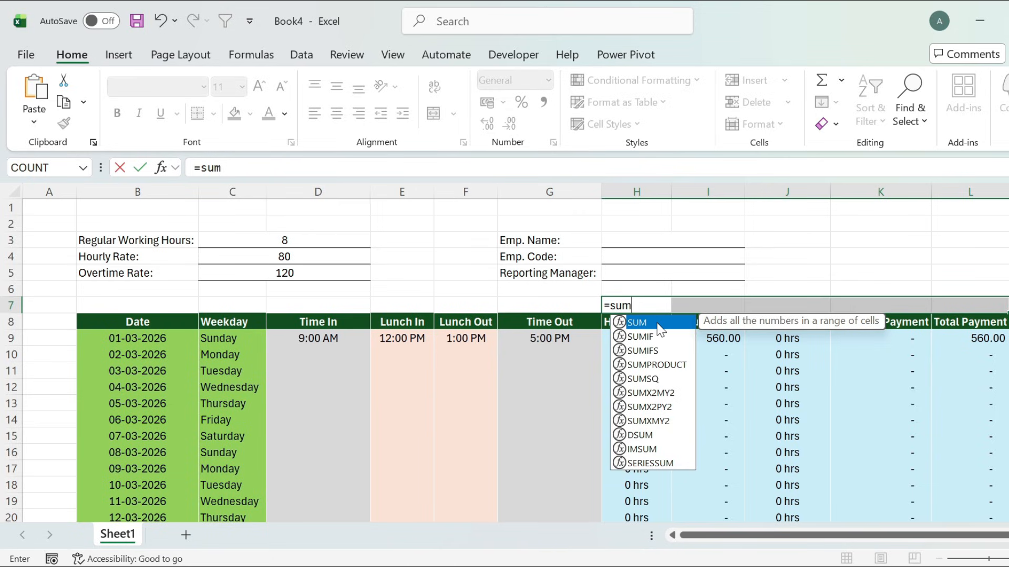
key(Tab)
click(625, 343)
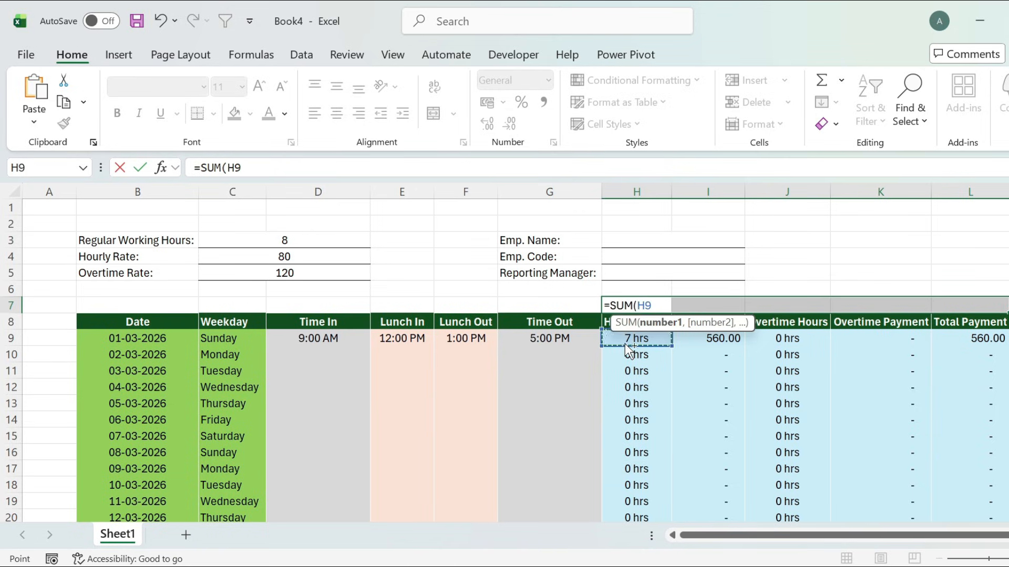
key(ctrl+shift+Down)
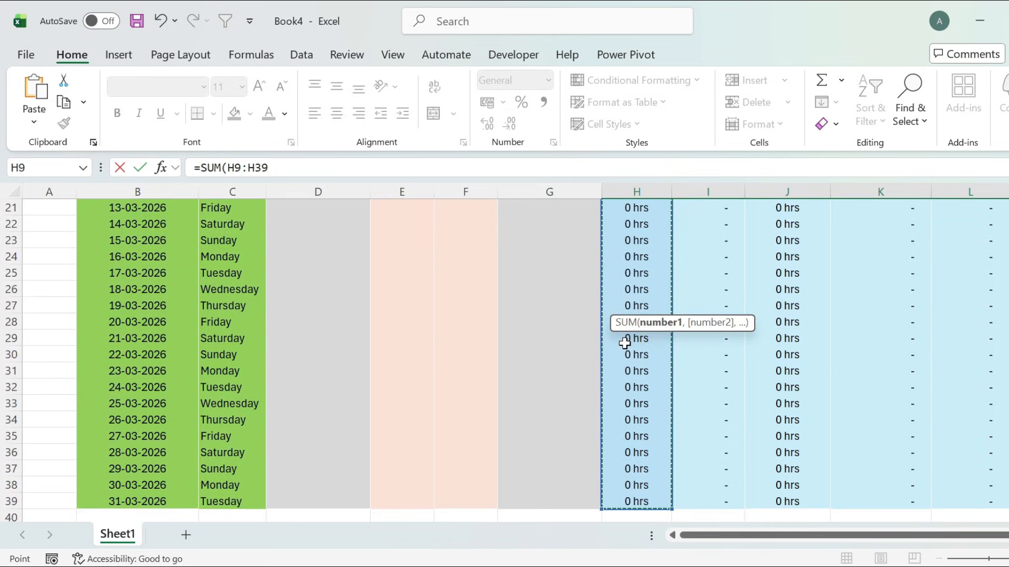
text())
key(ctrl+Return)
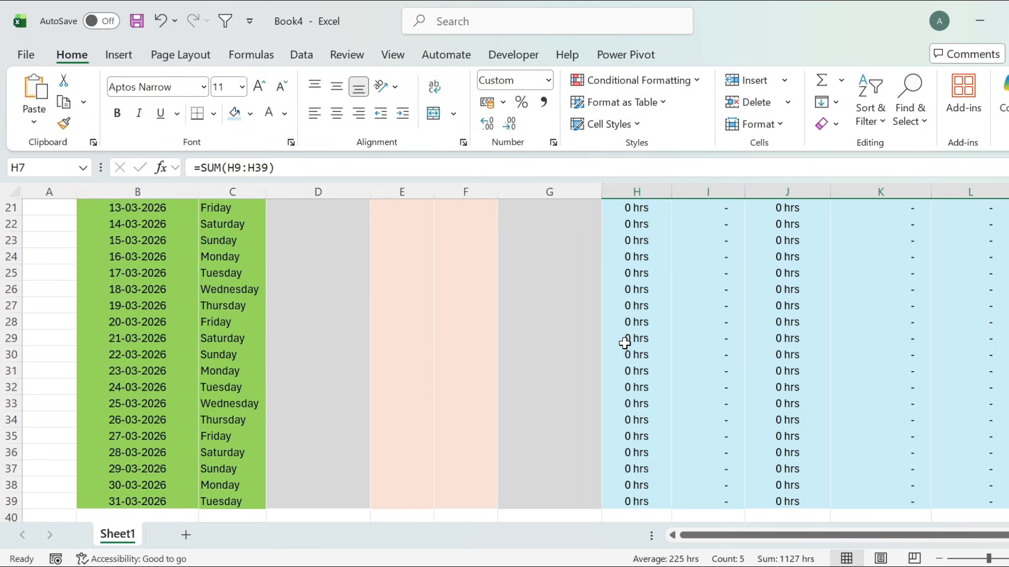
key(Up)
key(Down)
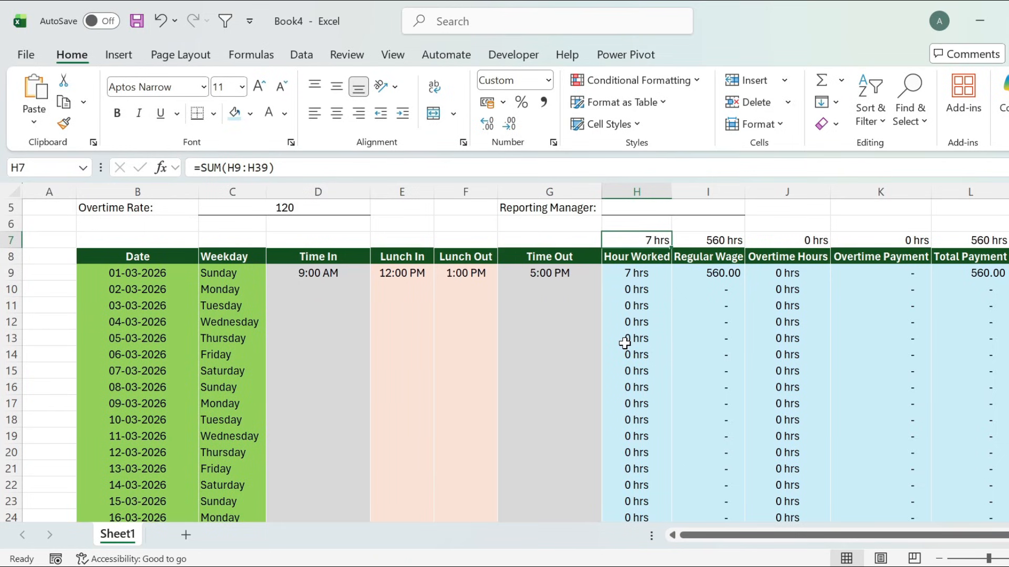
Step: Apply the Number format to the Regular Wage total in I7 and the payment totals in K7:L7
key(Right)
click(548, 81)
click(552, 144)
drag(893, 240, 968, 241)
click(548, 80)
click(541, 148)
Step: Fill the totals row B7:L7 above the column headers with light grey
click(173, 235)
key(shift+Right)
key(shift+Right)
key(shift+Right)
key(shift+Right)
key(shift+Right)
key(shift+Right)
key(shift+Right)
key(shift+Right)
key(shift+Right)
key(shift+Right)
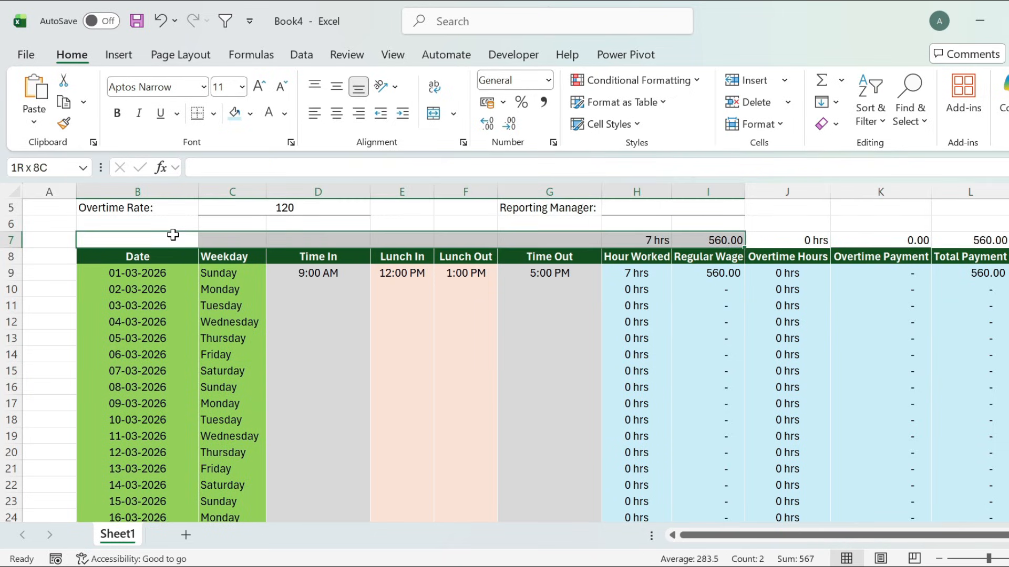
click(250, 122)
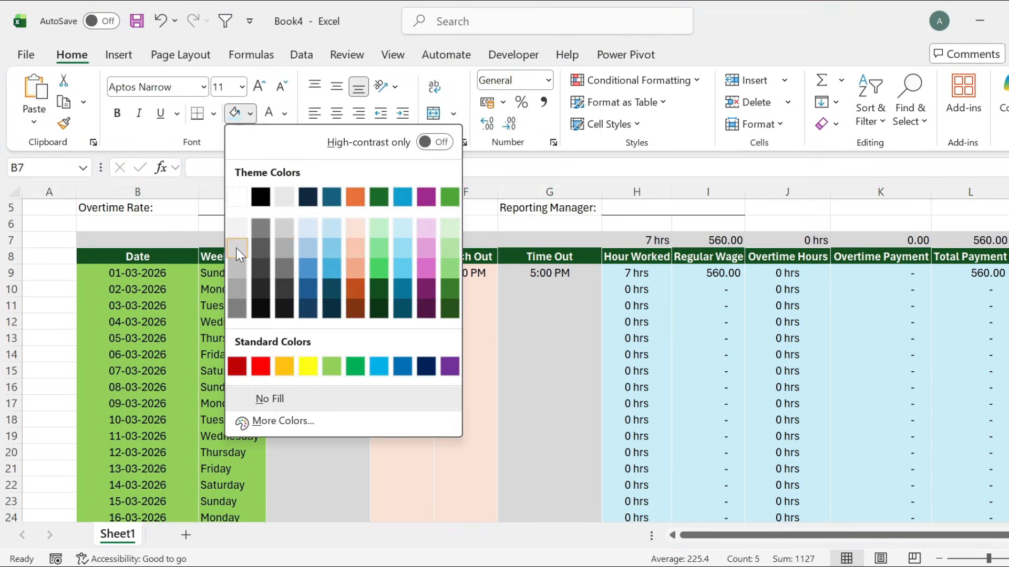
click(236, 248)
Step: Make the totals row B7:L7 bold and reduce its font size to 9
key(ctrl+b)
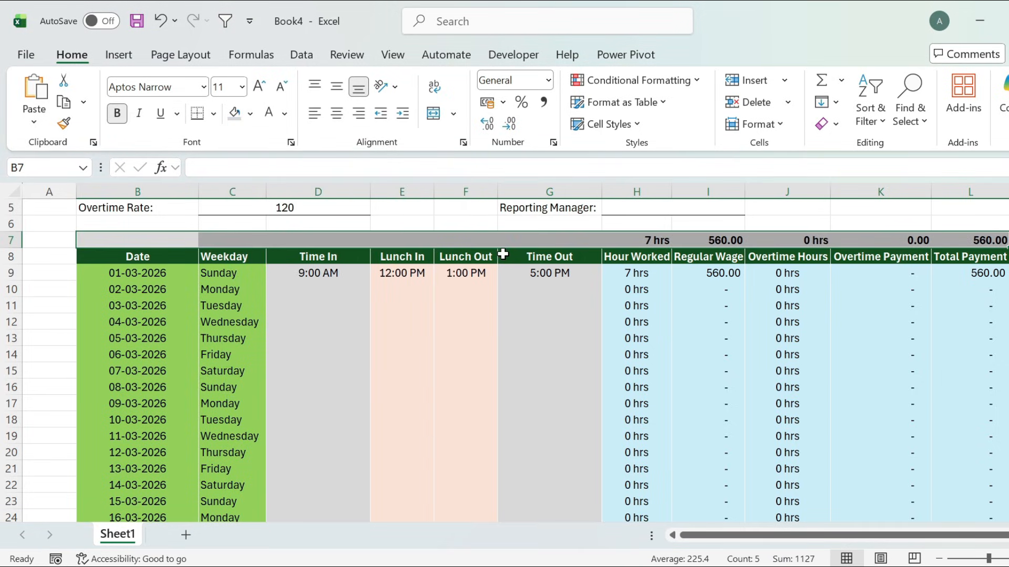
click(283, 88)
click(282, 88)
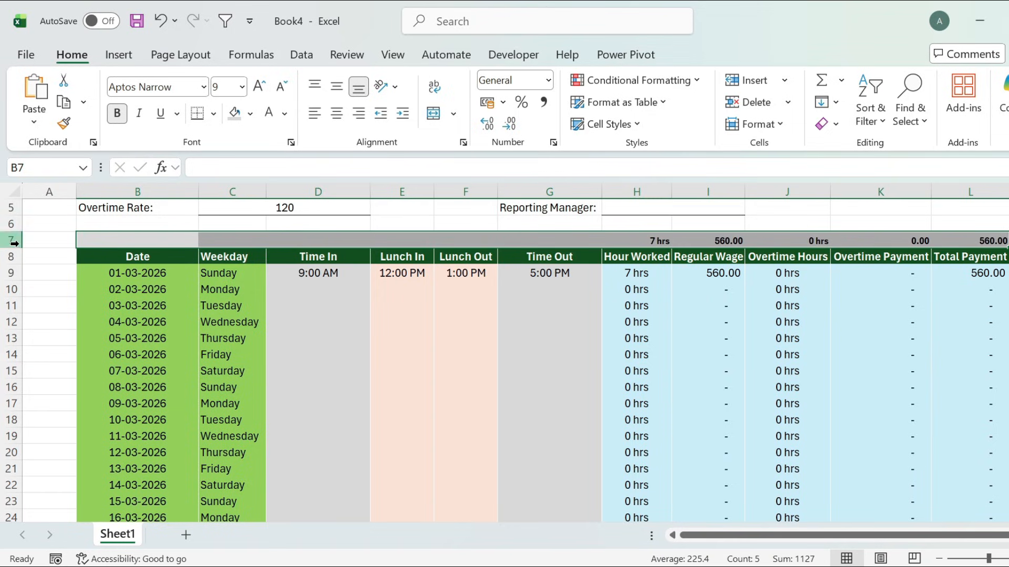
Step: Reduce the height of row 7 slightly and centre the totals in H7:L7
drag(16, 248, 18, 245)
click(471, 364)
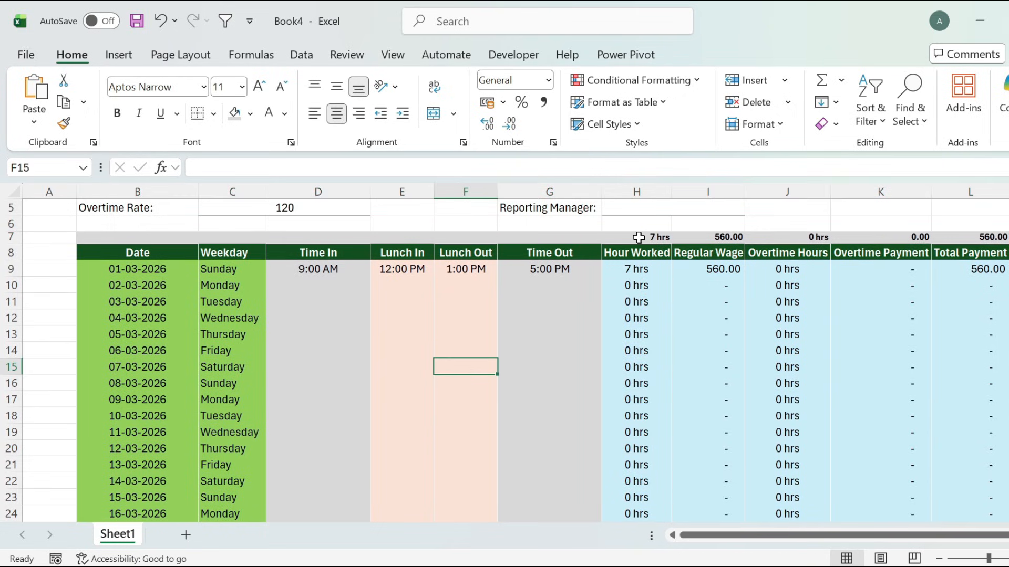
drag(638, 238, 1003, 240)
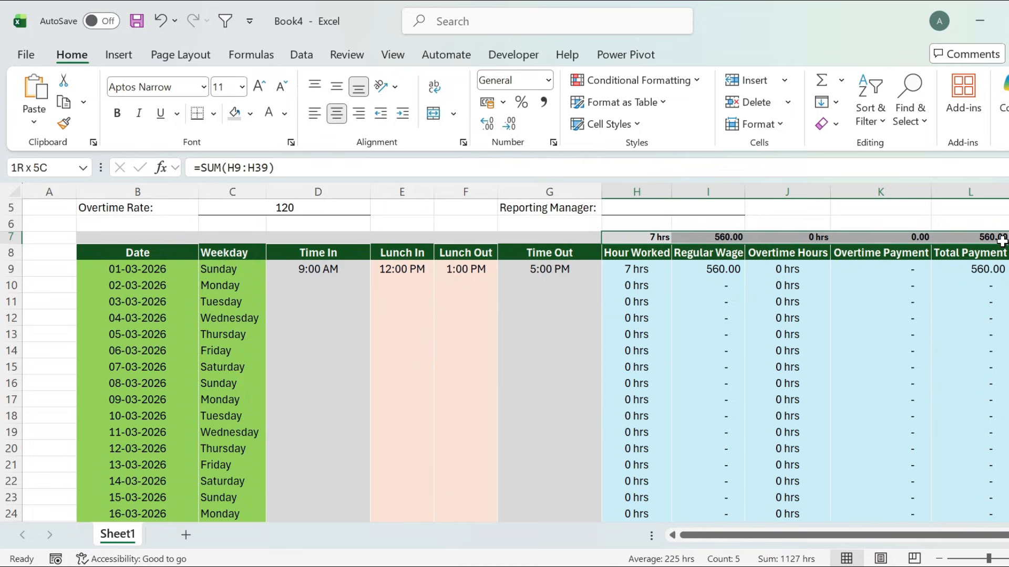
click(345, 117)
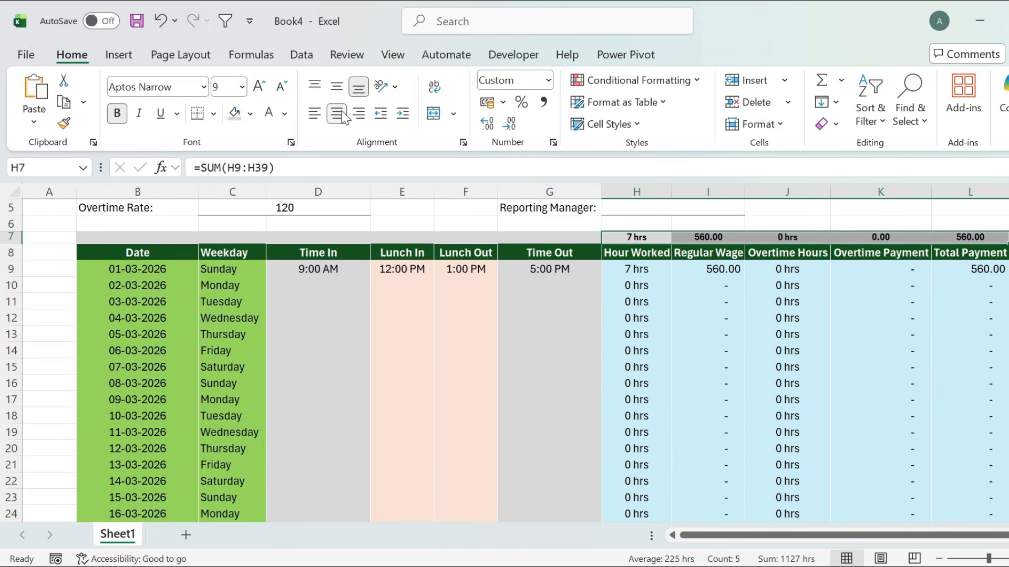
Step: Merge and centre B2:L2 above the rate and employee details and enter the title ABC Company
scroll(448, 205, up, 2)
click(448, 203)
drag(189, 223, 790, 231)
key(shift+Right)
key(shift+Right)
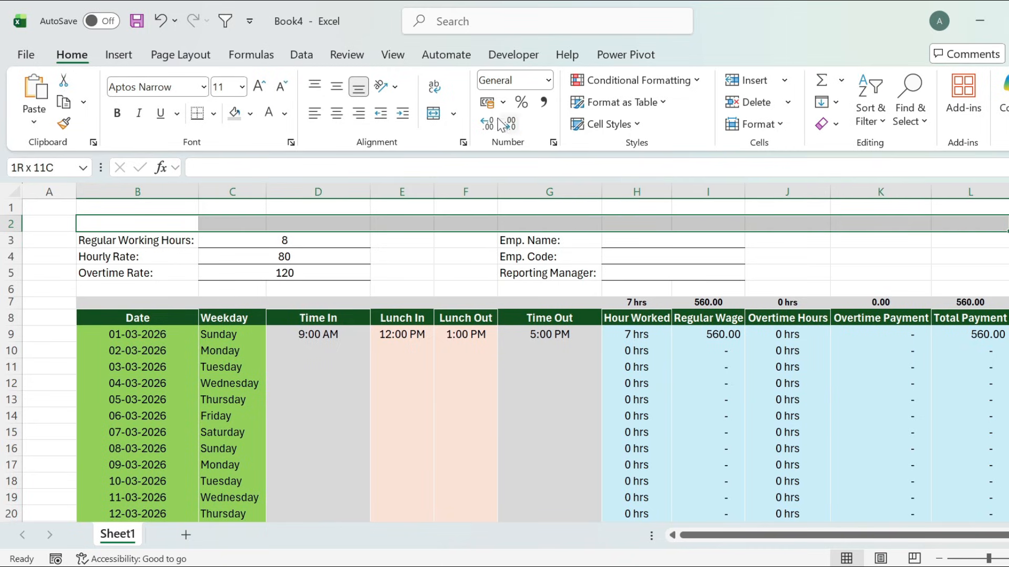
click(432, 114)
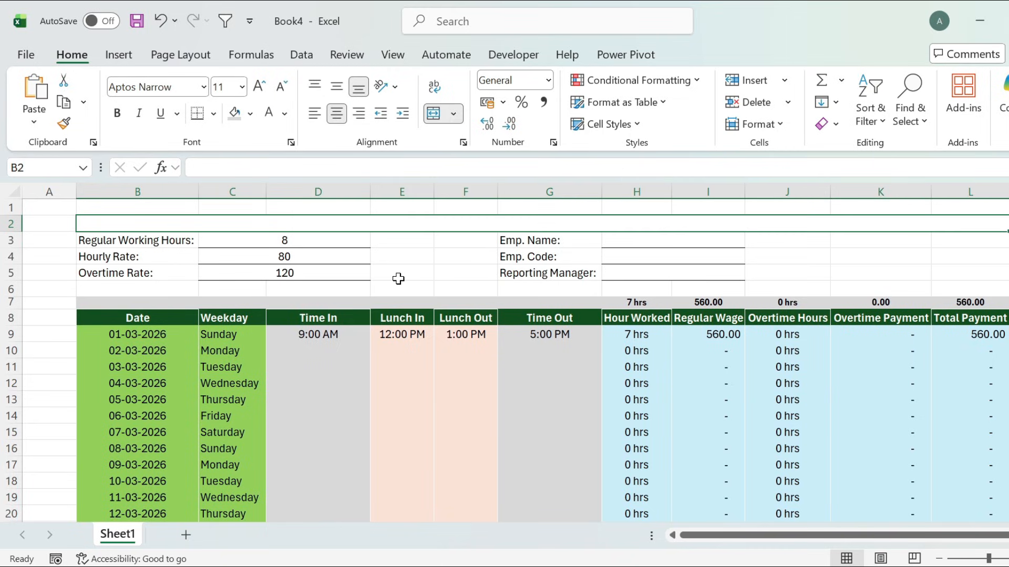
text(ABC Company)
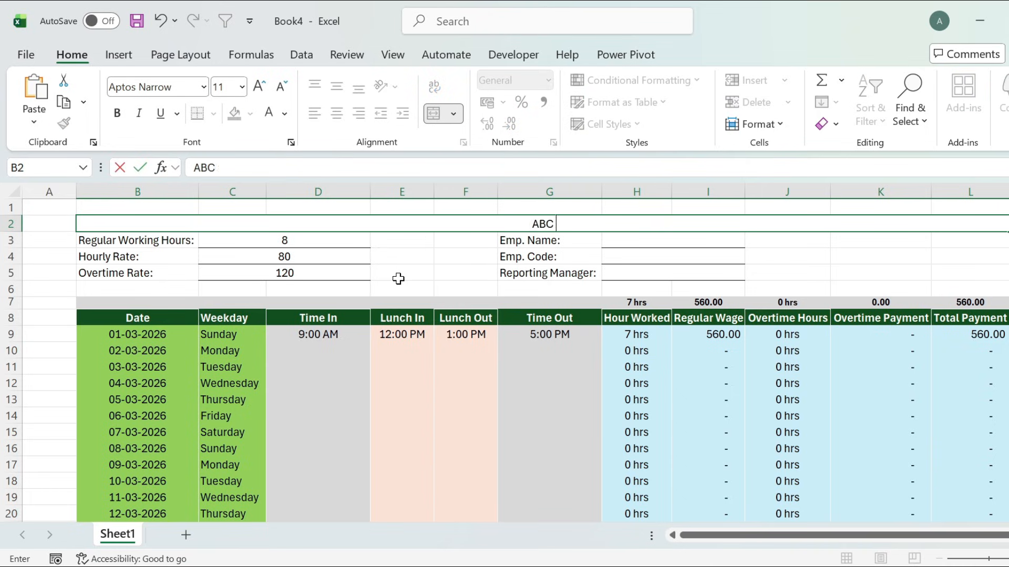
click(408, 222)
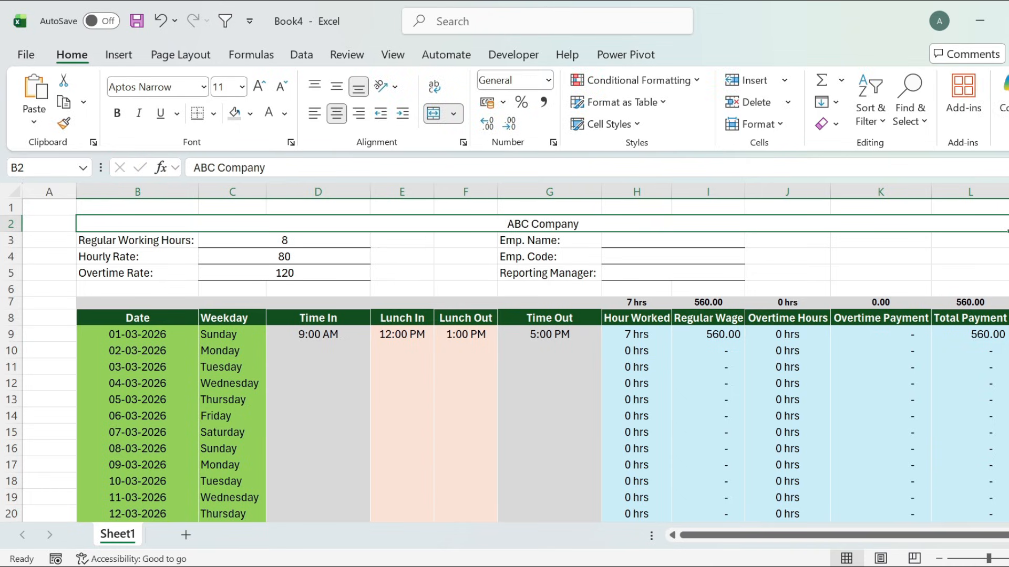
Step: Format the company title with a dark green fill and bold white text at size 14
click(250, 114)
click(374, 288)
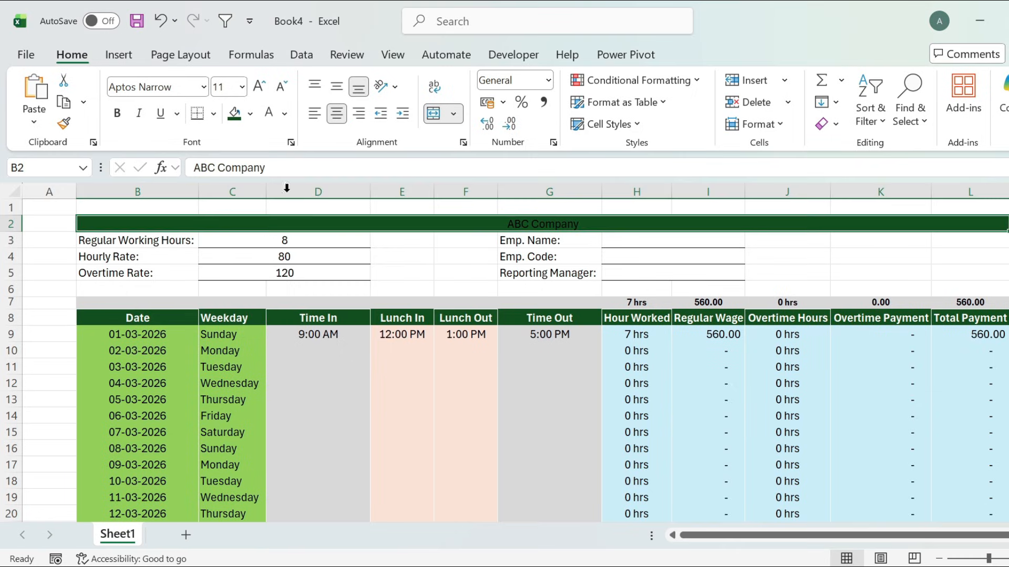
click(122, 115)
click(260, 88)
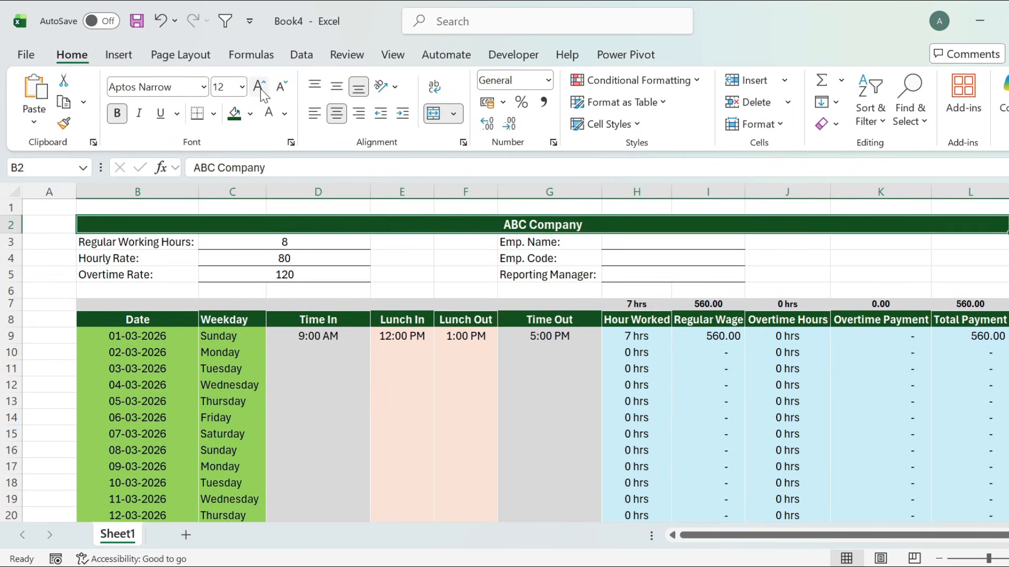
click(260, 88)
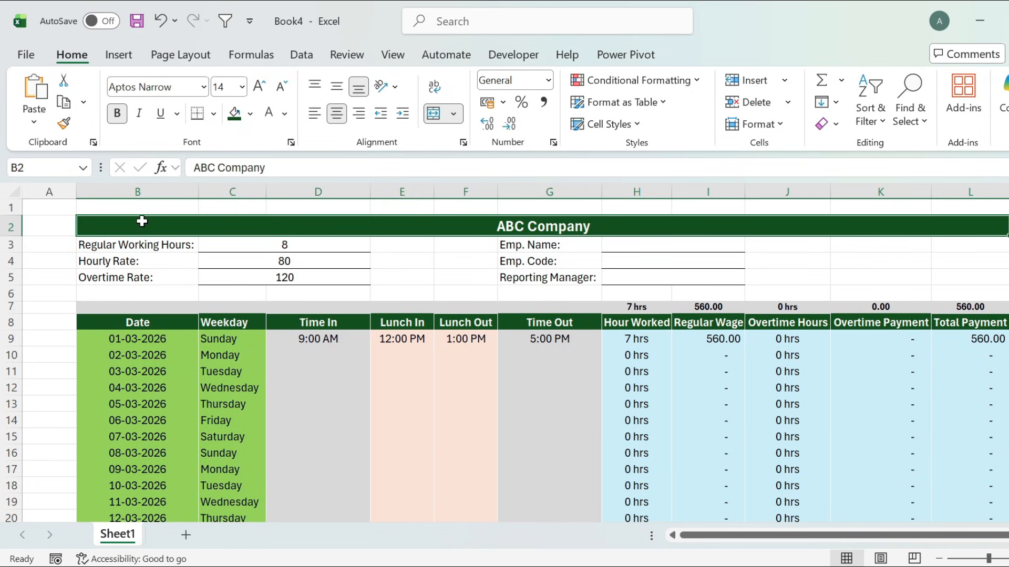
Step: Apply a thick outside border around the whole time sheet, B2:L39
key(shift+Down)
key(shift+Down)
key(shift+Down)
key(shift+Down)
key(shift+Down)
key(shift+Down)
key(shift+Down)
key(shift+Down)
key(shift+Down)
key(shift+Down)
key(shift+Down)
key(shift+Down)
key(shift+Down)
key(shift+Down)
key(shift+Down)
key(shift+Down)
key(shift+Down)
key(shift+Down)
key(shift+Down)
key(shift+Down)
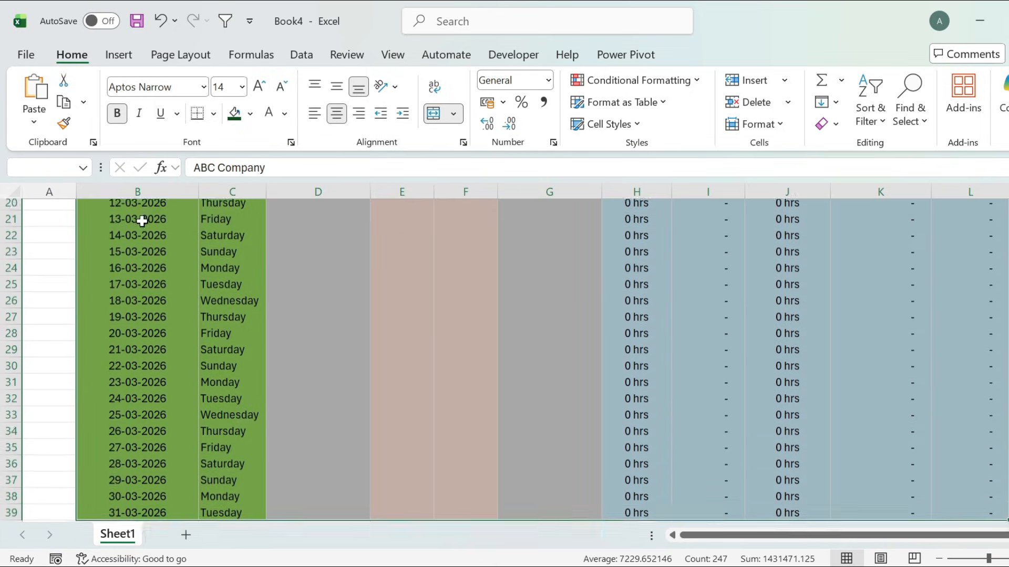
click(213, 114)
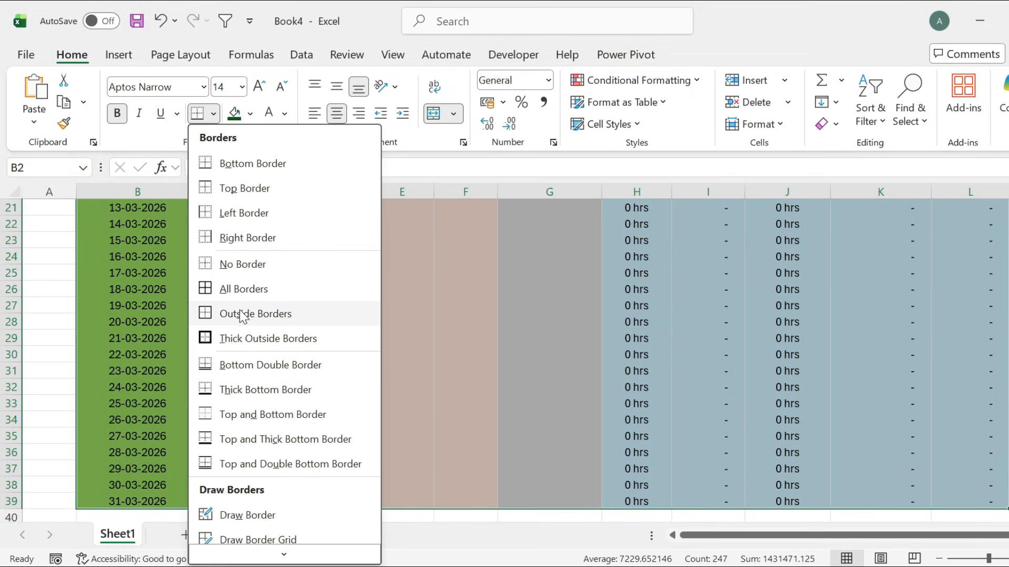
click(242, 339)
scroll(232, 331, up, 7)
Step: Shrink the empty margins around the time sheet by reducing row 1's height and narrowing column A
click(507, 368)
drag(12, 213, 13, 205)
drag(77, 192, 37, 193)
Step: Hide the worksheet gridlines
click(395, 55)
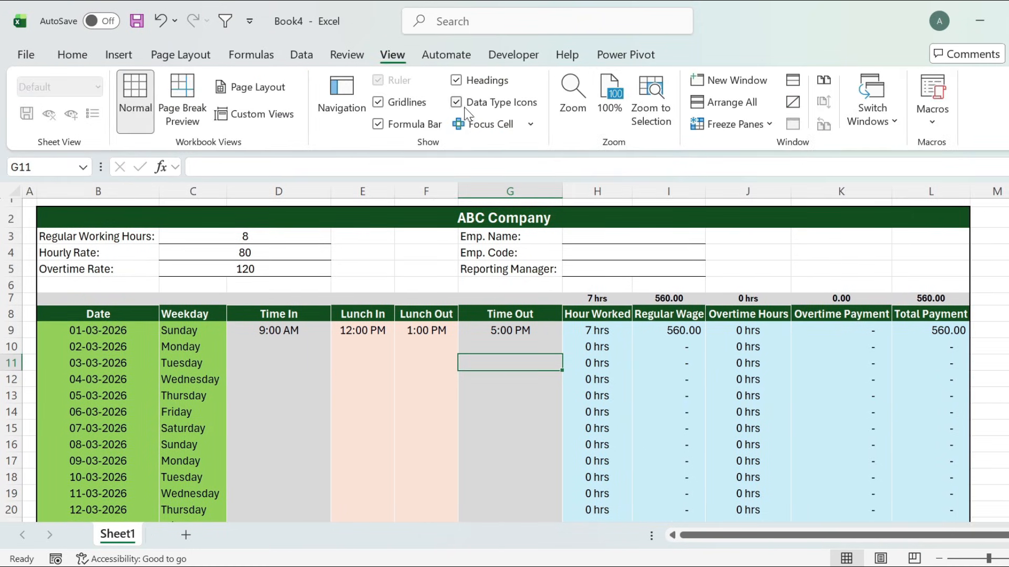
click(378, 102)
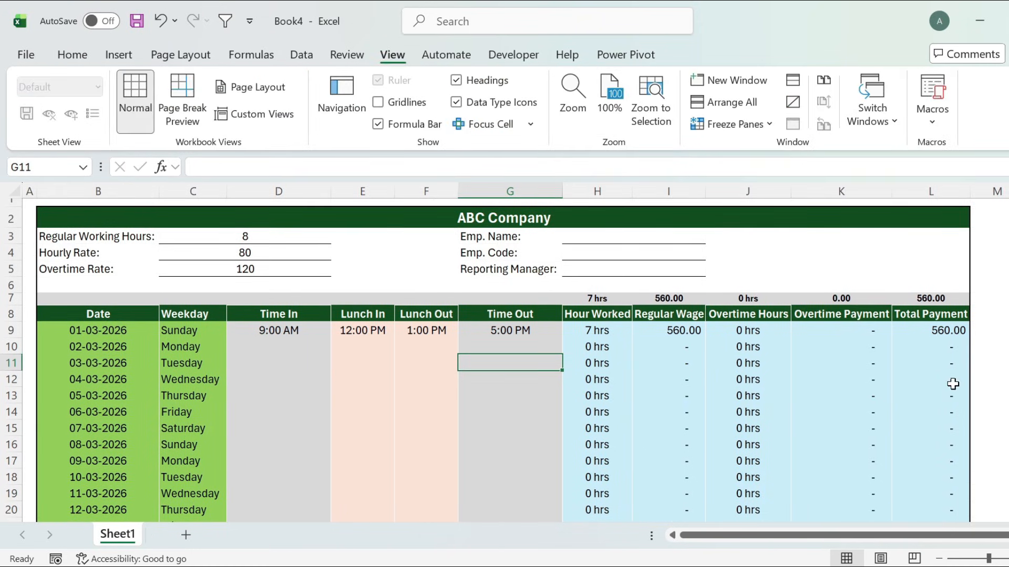
click(972, 412)
Step: Enter the clock times for 02-03-2026 in row 10: Time In 9:00, Lunch In 12:00, Lunch Out 1:00 PM, Time Out 8:00 PM
click(287, 341)
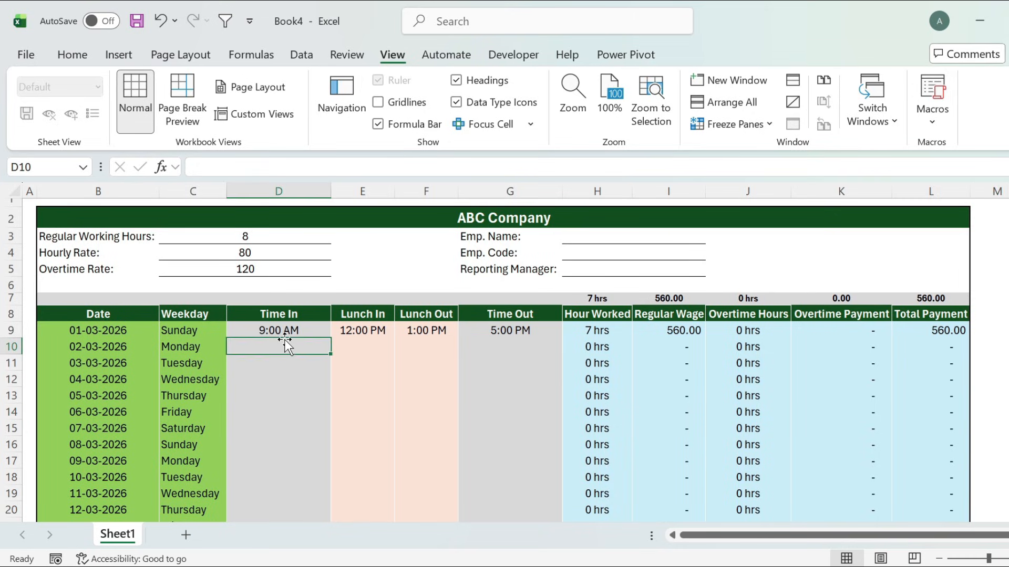
text(9:00)
key(Tab)
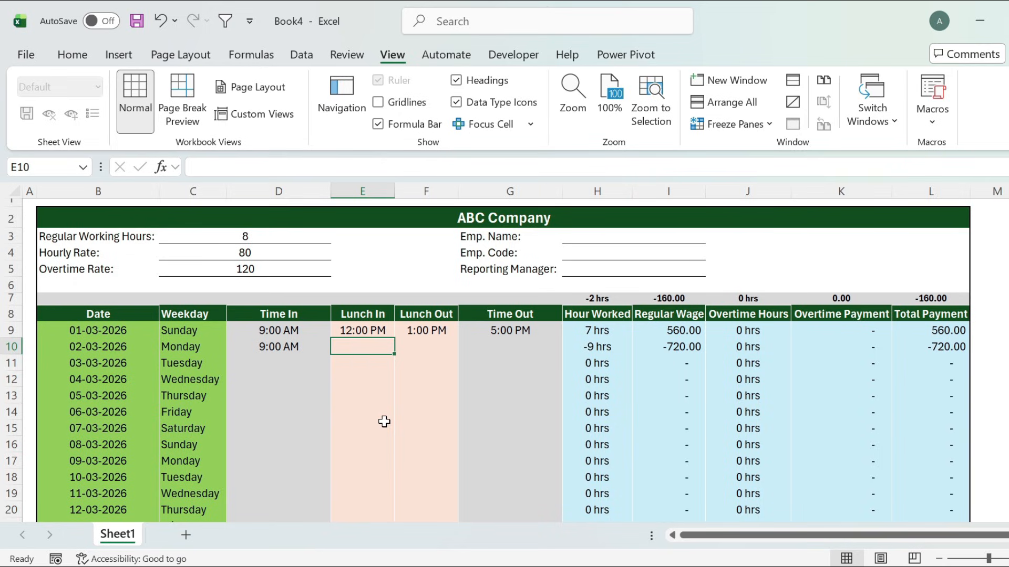
text(12:00)
key(Tab)
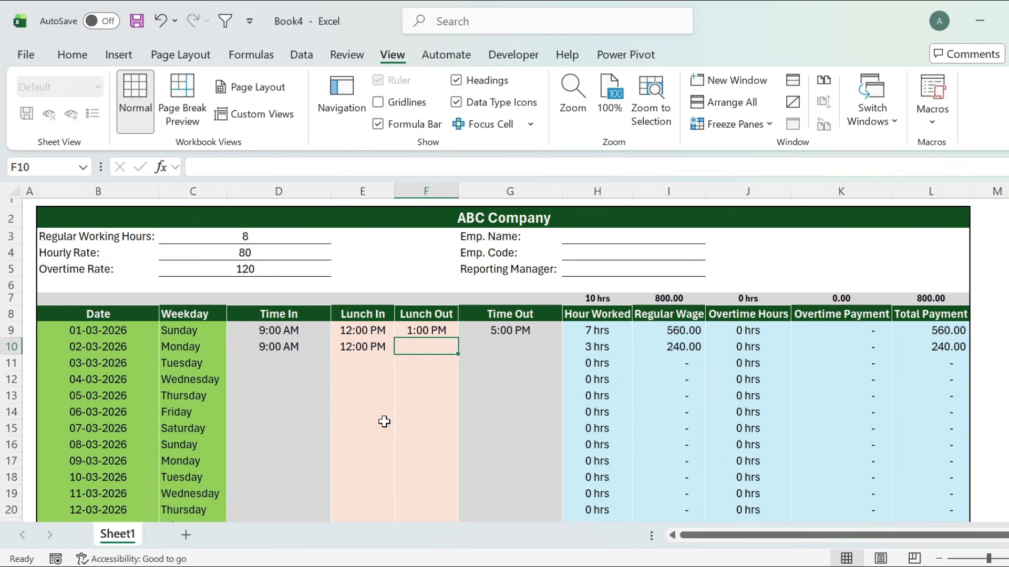
text(1:)
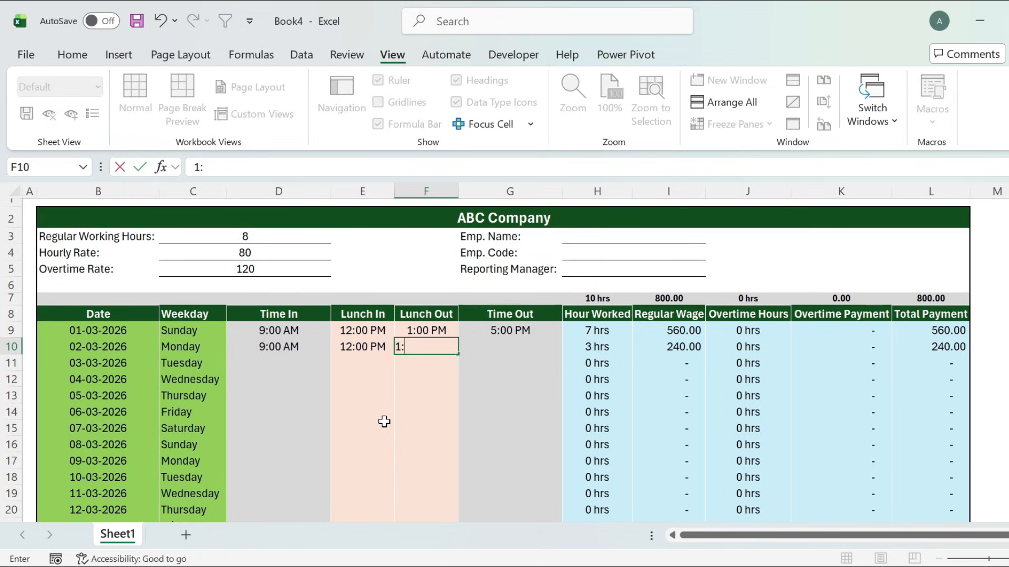
text(00 PM)
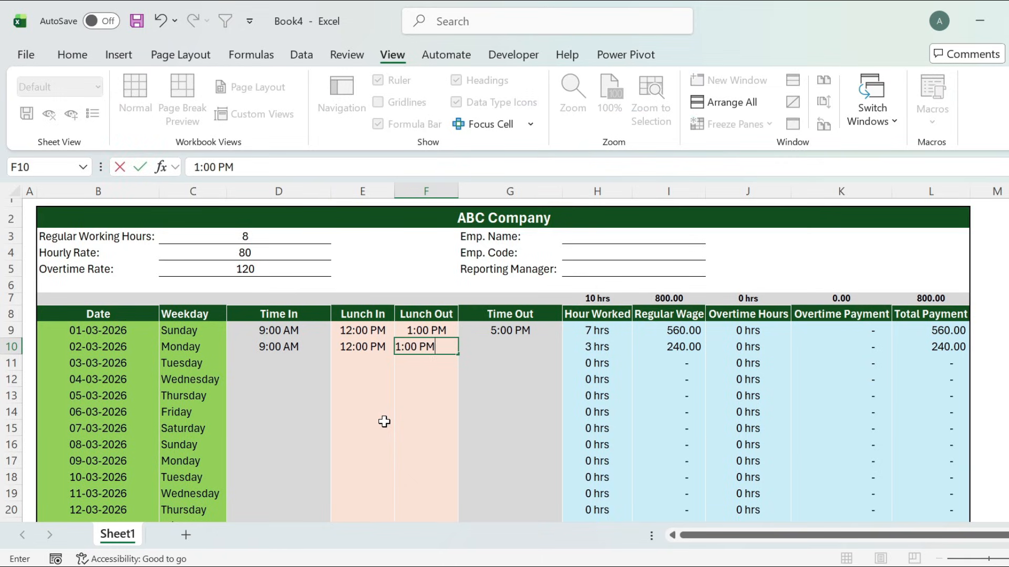
key(Tab)
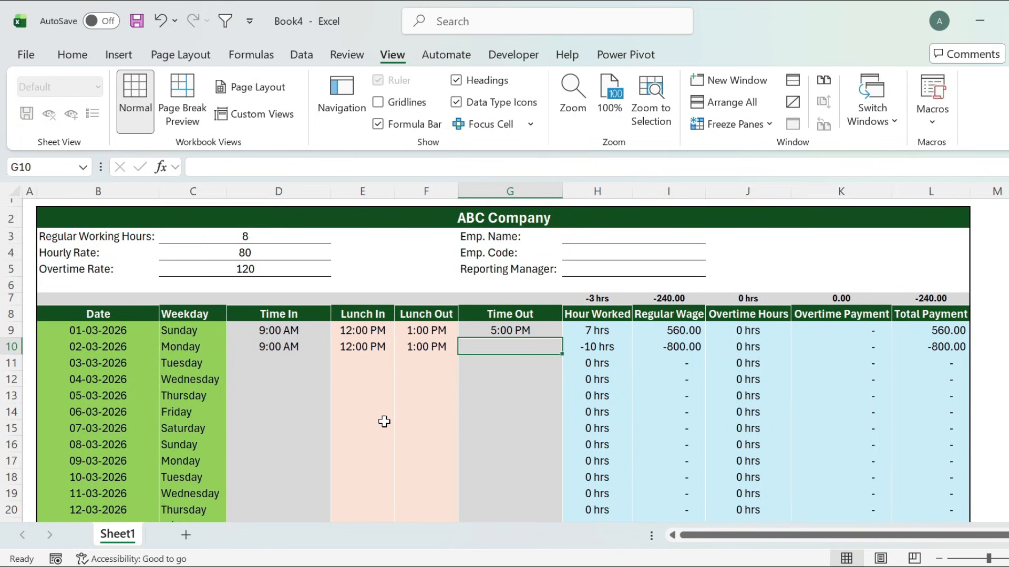
text(8:)
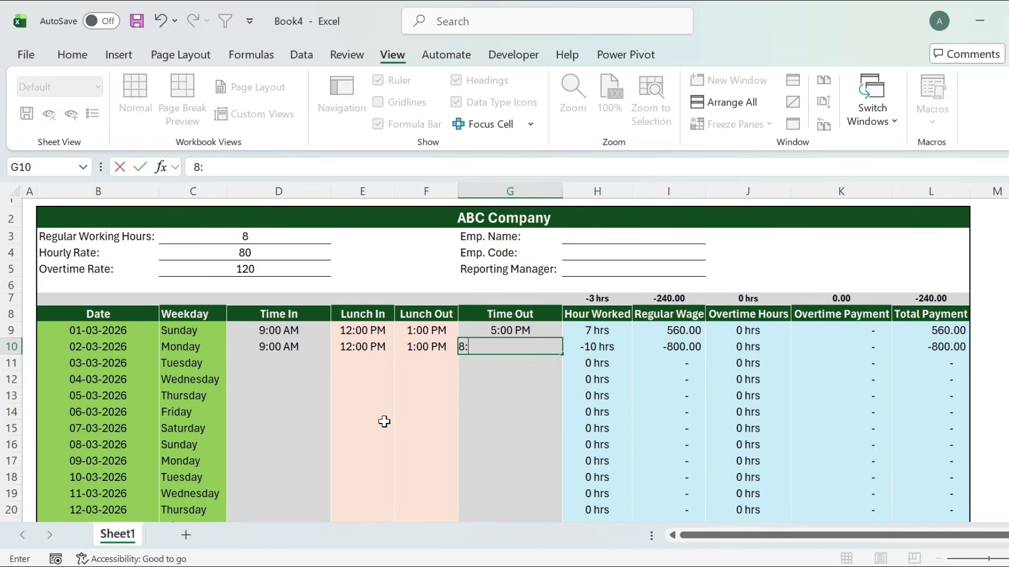
text(00 PM)
key(Return)
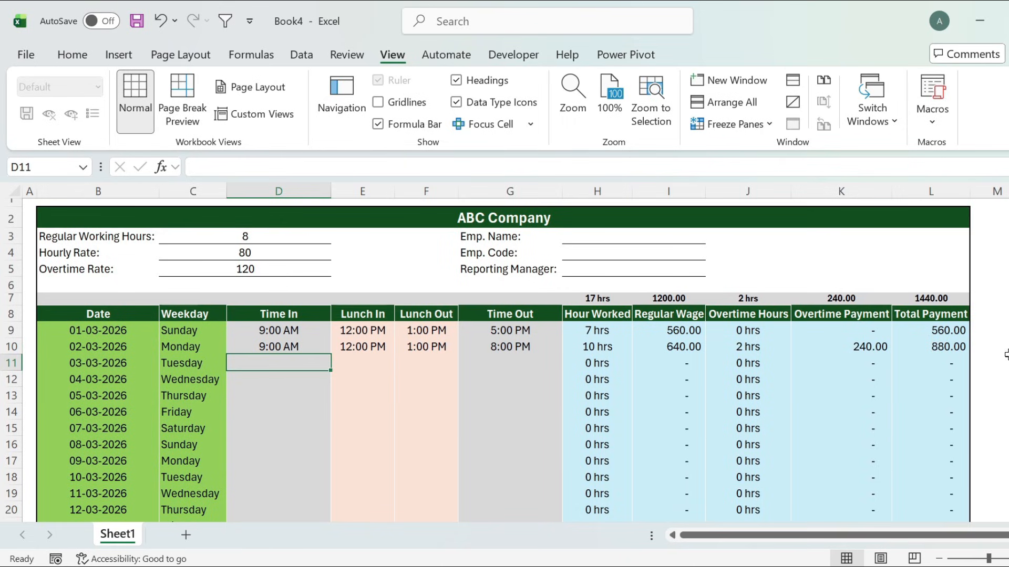